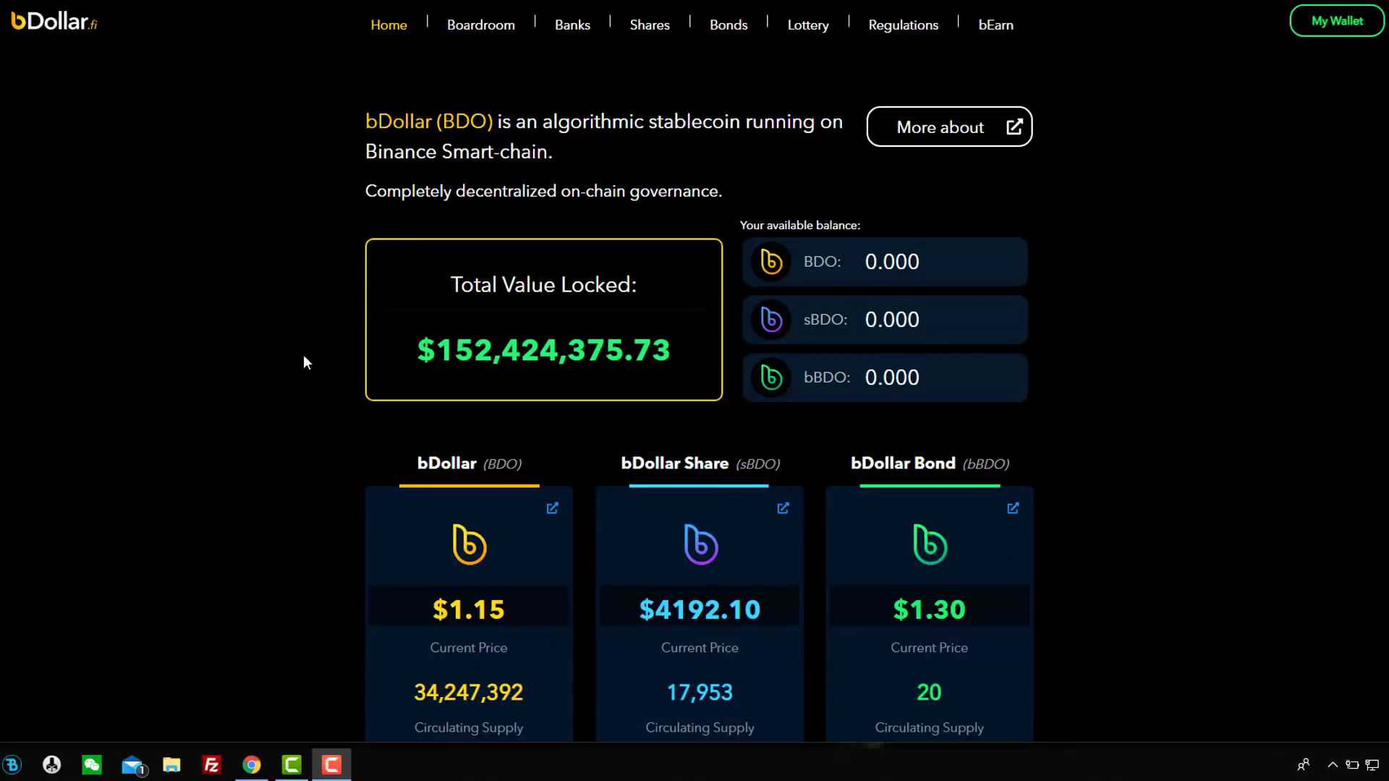
- Examine the total value locked and the BDO, sBDO and bBDO prices and supplies on the bDollar home page
scroll(1266, 446, "down", 2)
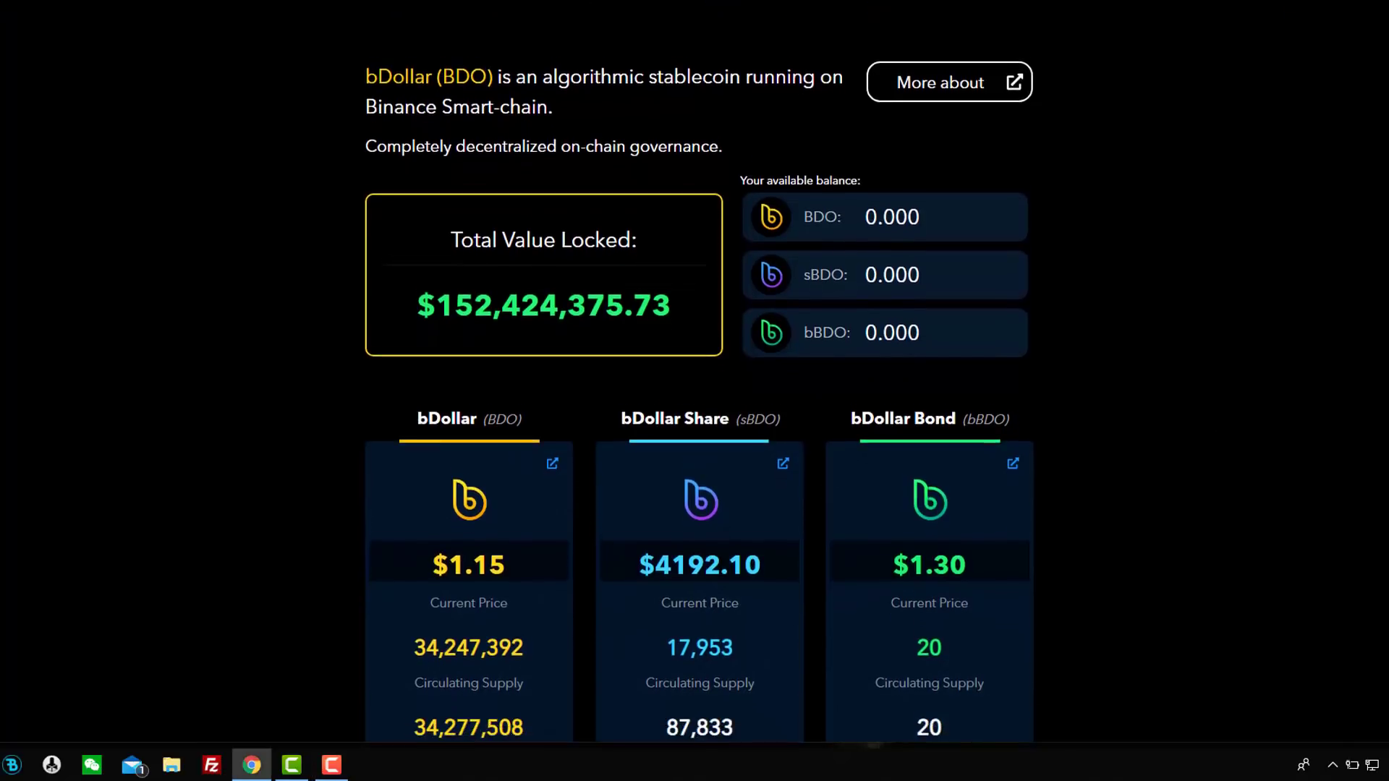
scroll(694, 391, "down", 1)
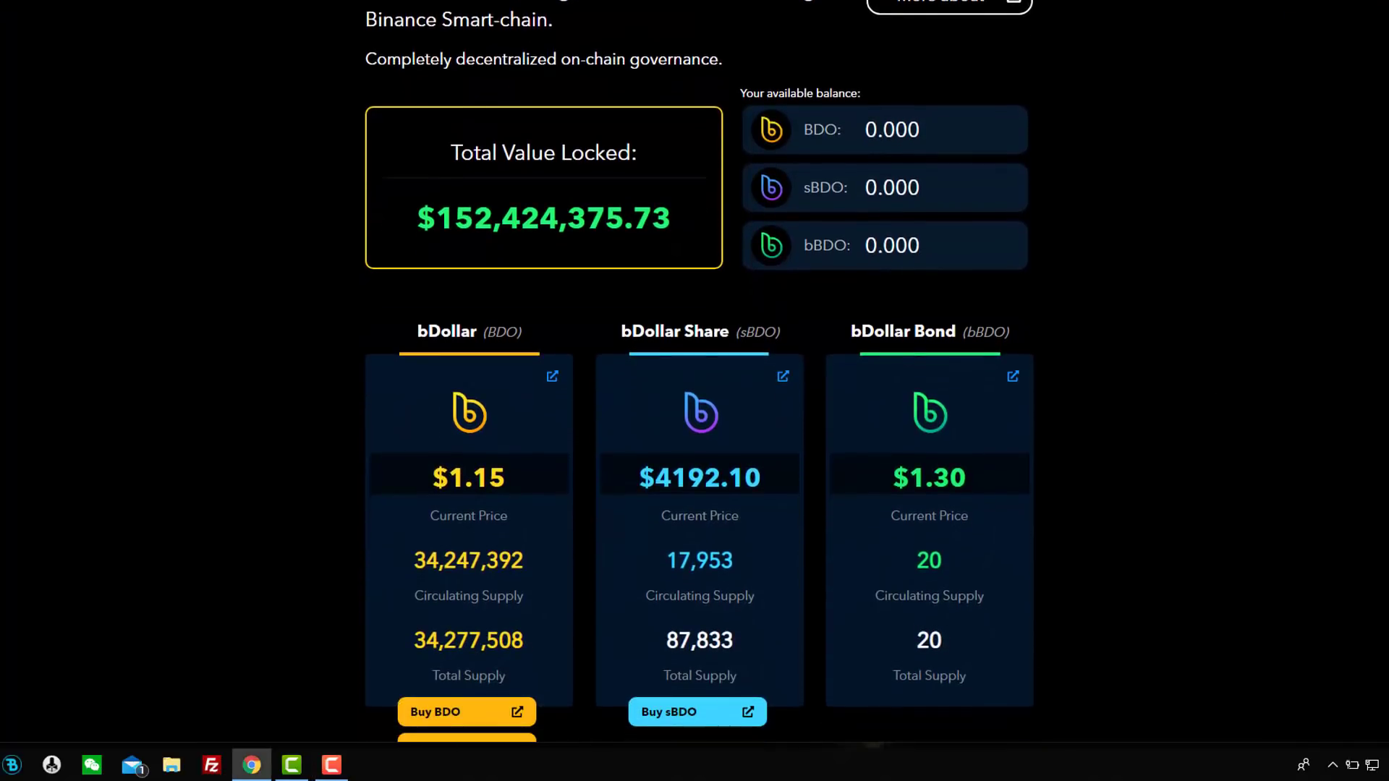
scroll(694, 390, "up", 1)
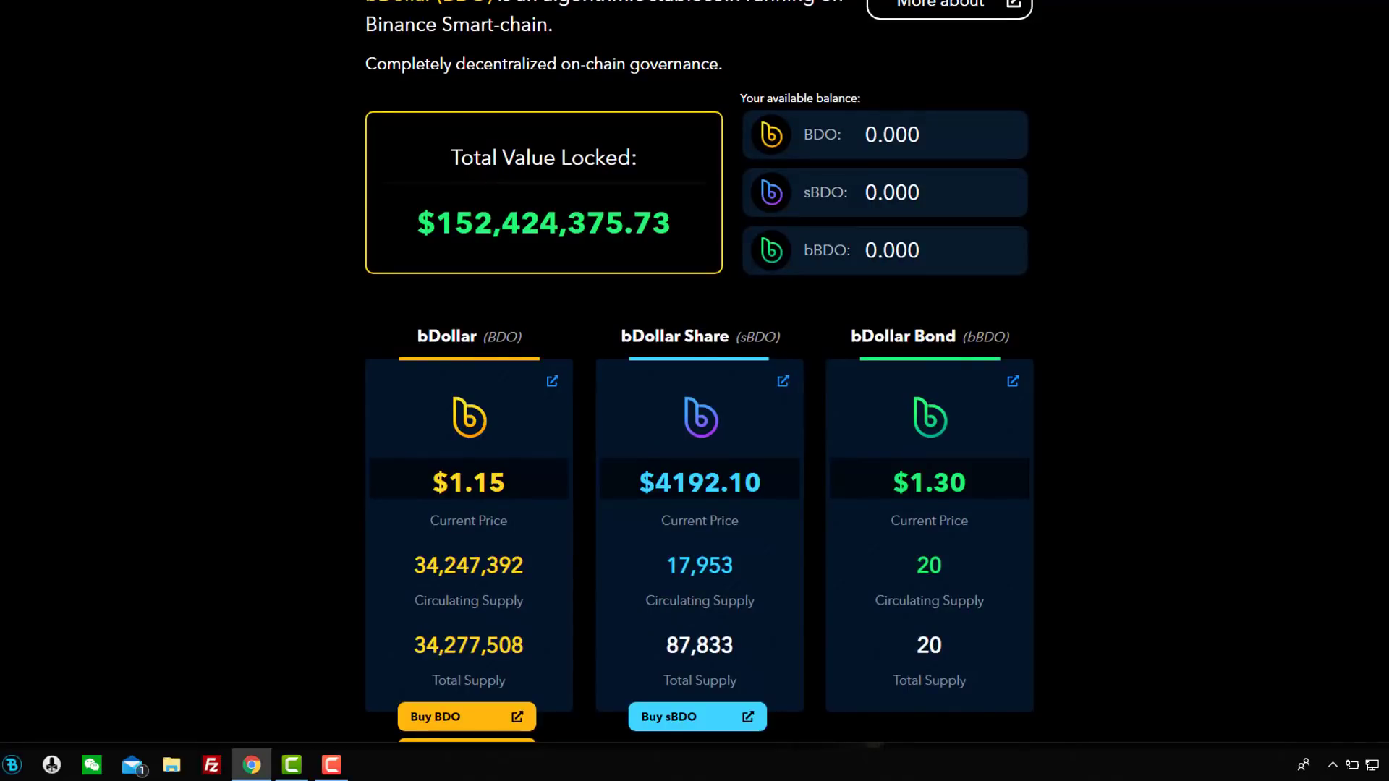
scroll(694, 390, "up", 1)
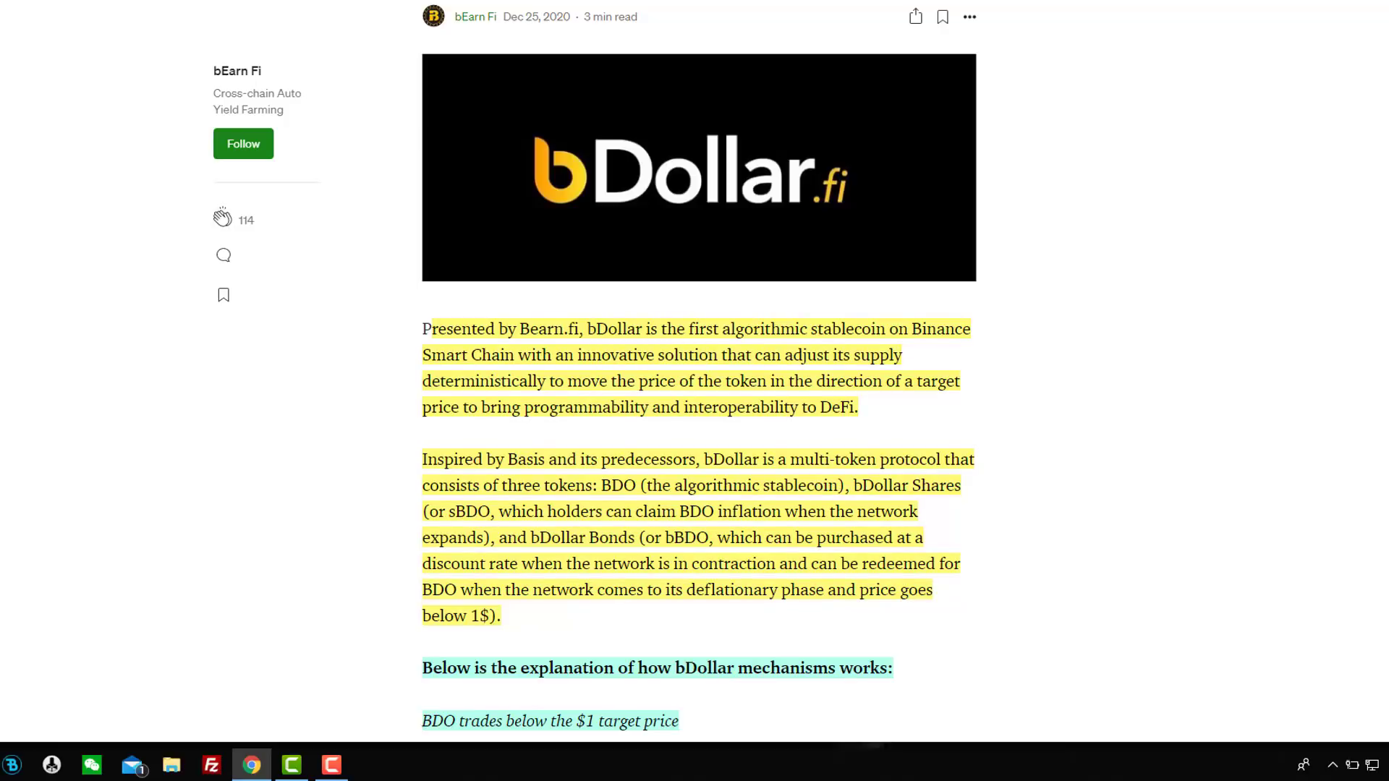
- Look up "bear" in a new browser tab to find the bEarn.Fi site
key("ctrl+t")
type("bear")
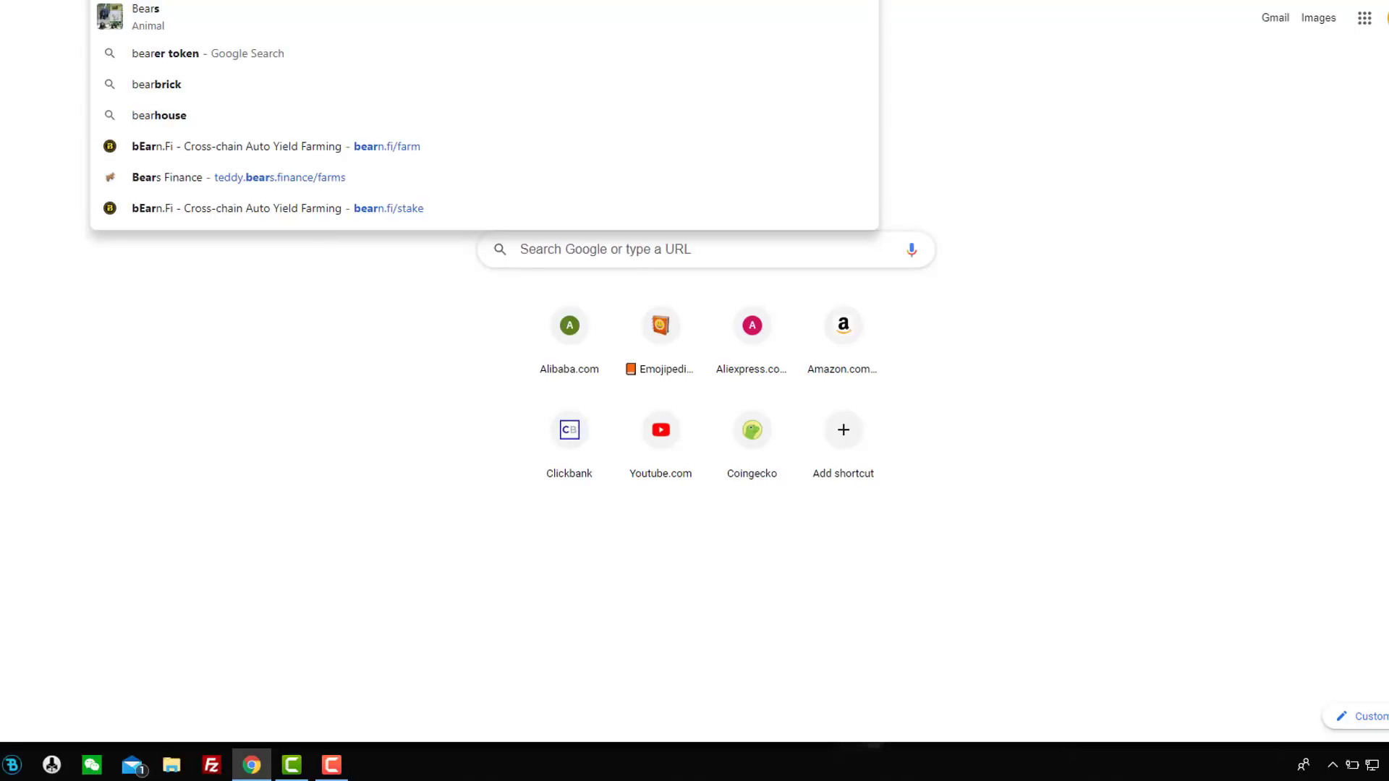
key("Return")
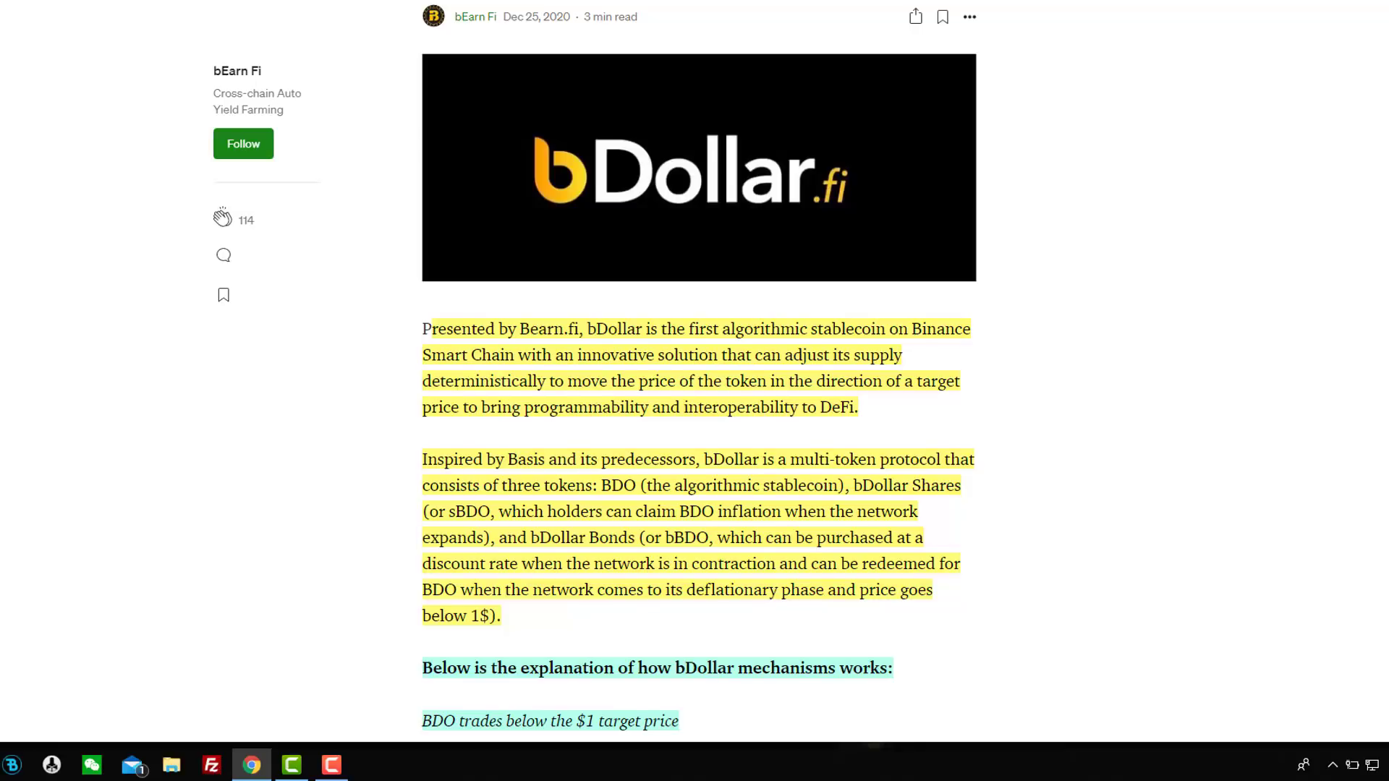
- Read the bDollar introduction article through the explanation of trading below and above the $1 target price
scroll(699, 366, "down", 1)
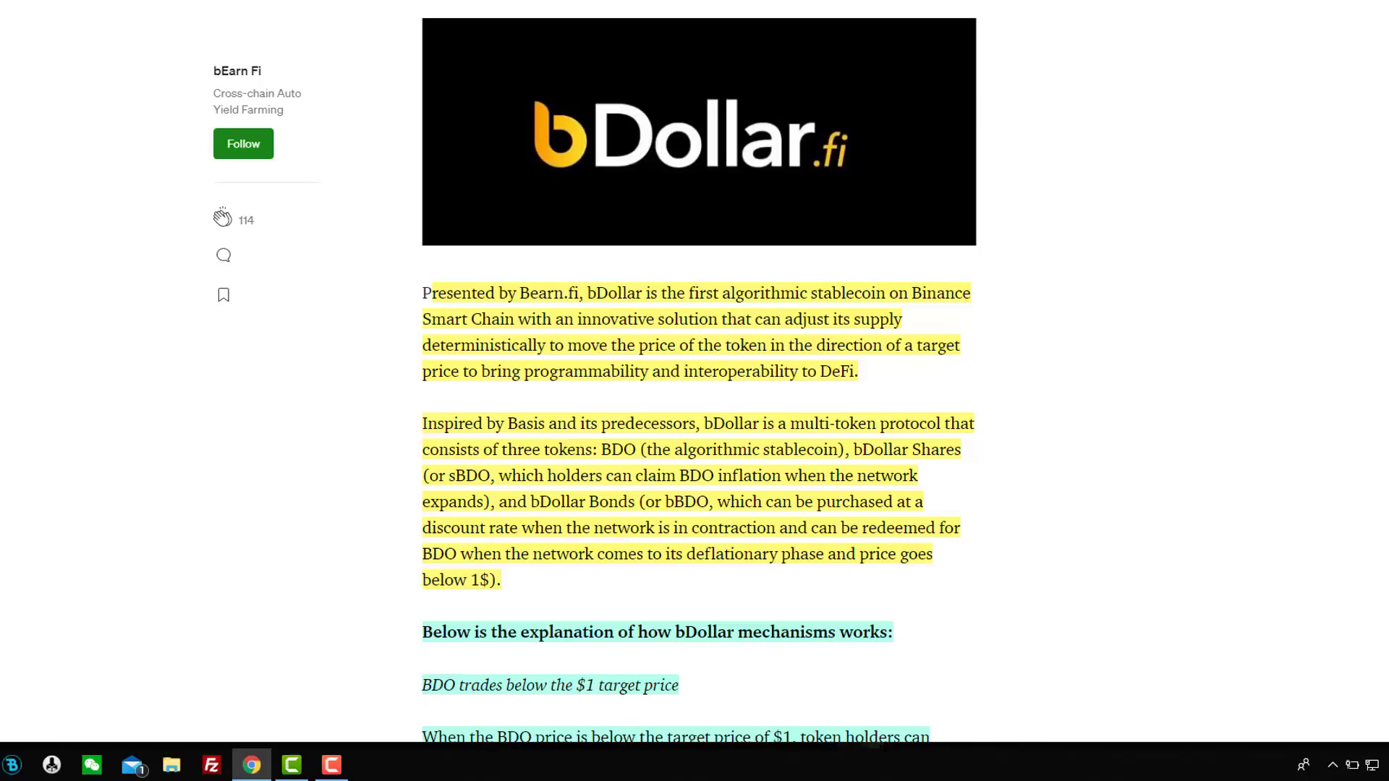
scroll(698, 371, "down", 1)
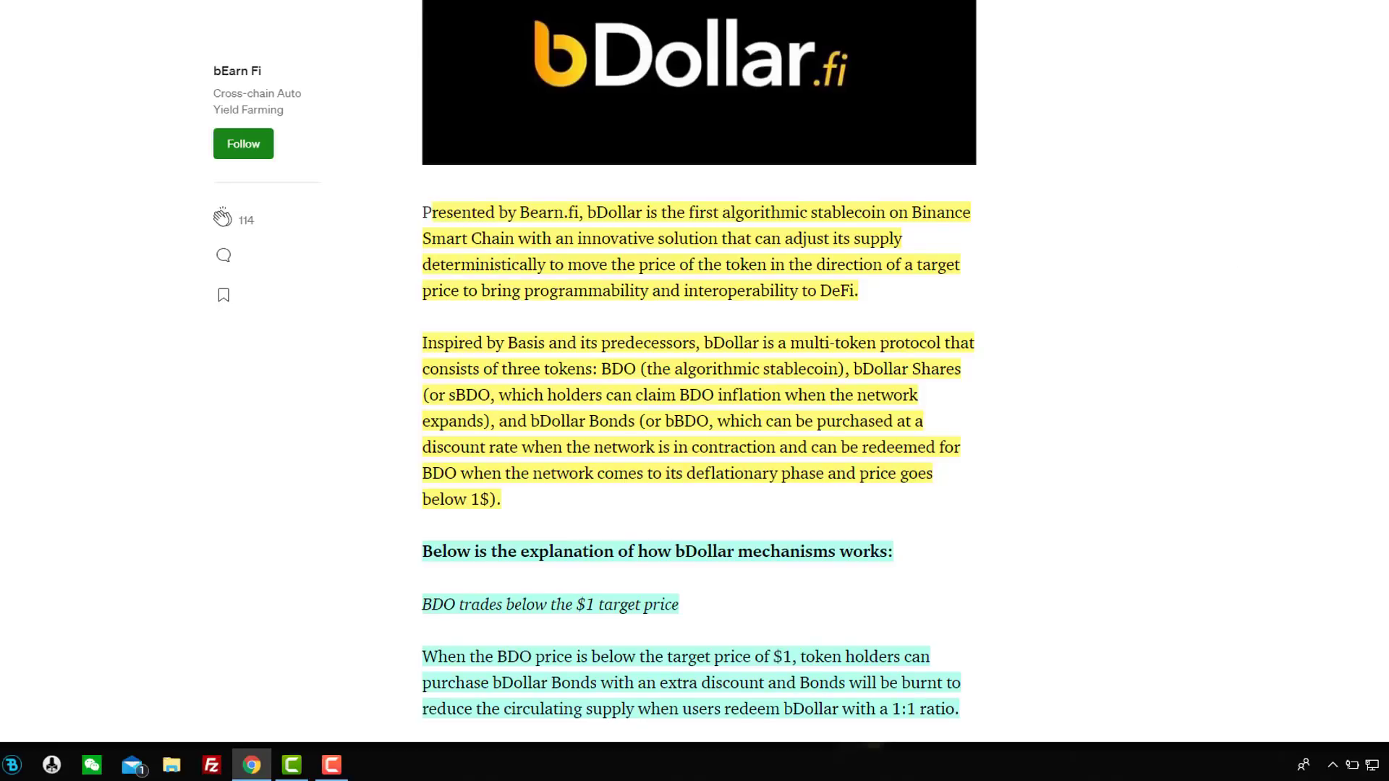
scroll(698, 371, "down", 6)
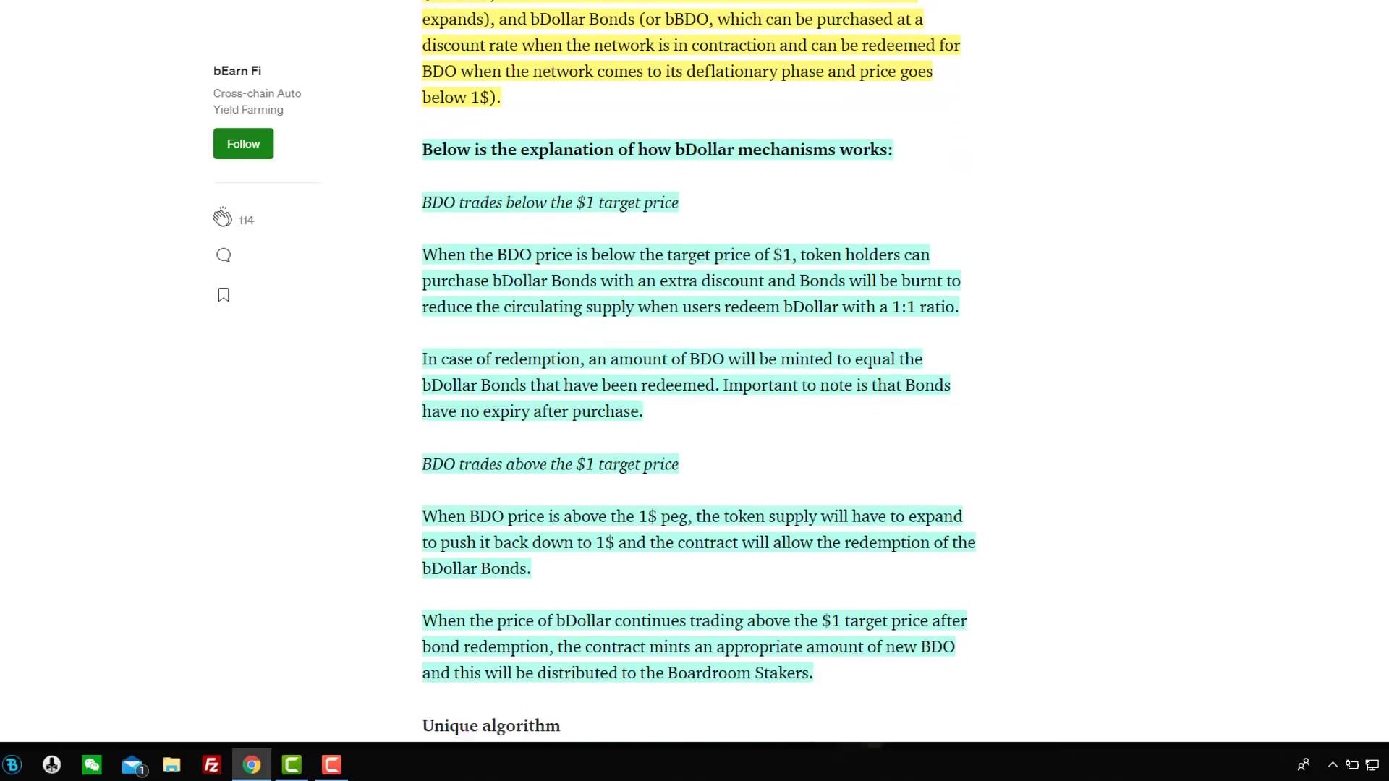
scroll(822, 165, "down", 1)
scroll(822, 165, "up", 1)
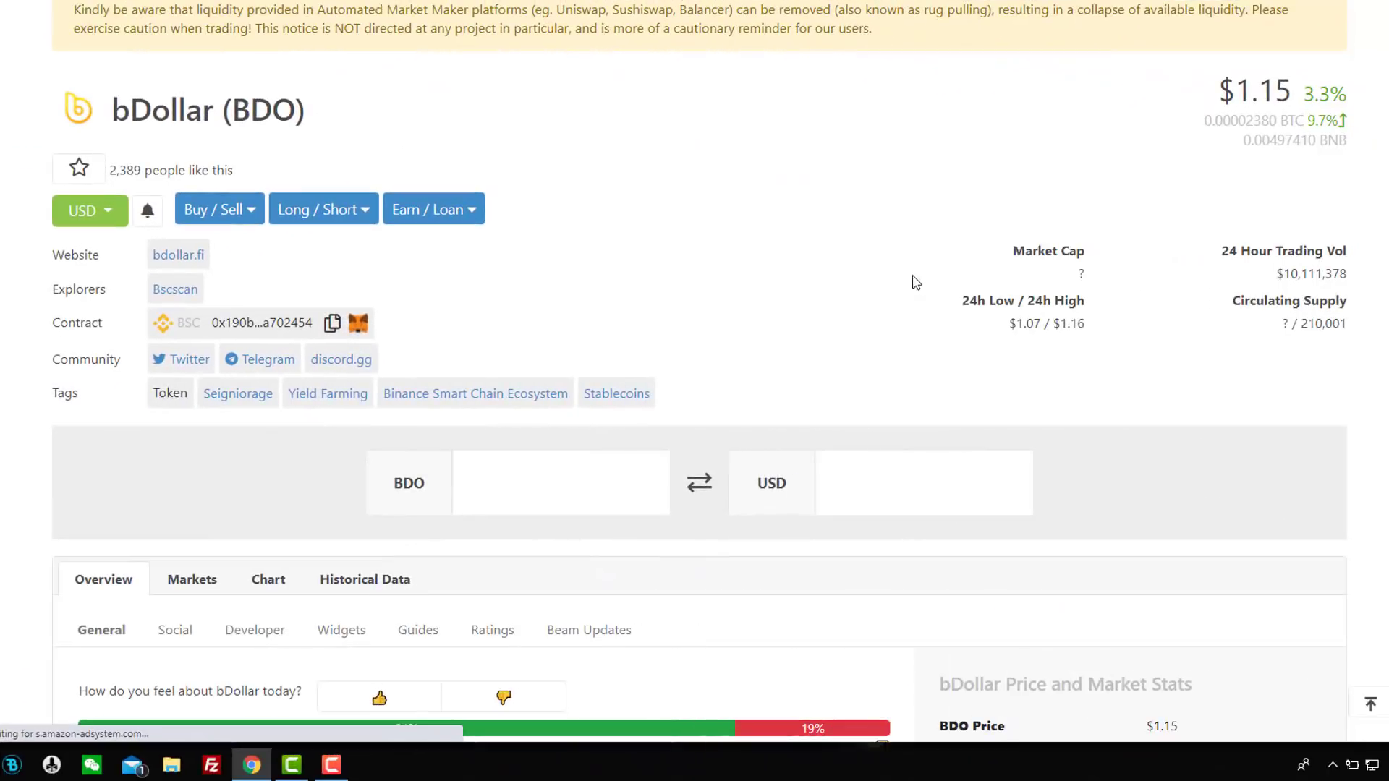
- Examine the bDollar (BDO) coin page for its price, trading volume, contract, tags and market stats
scroll(694, 371, "down", 1)
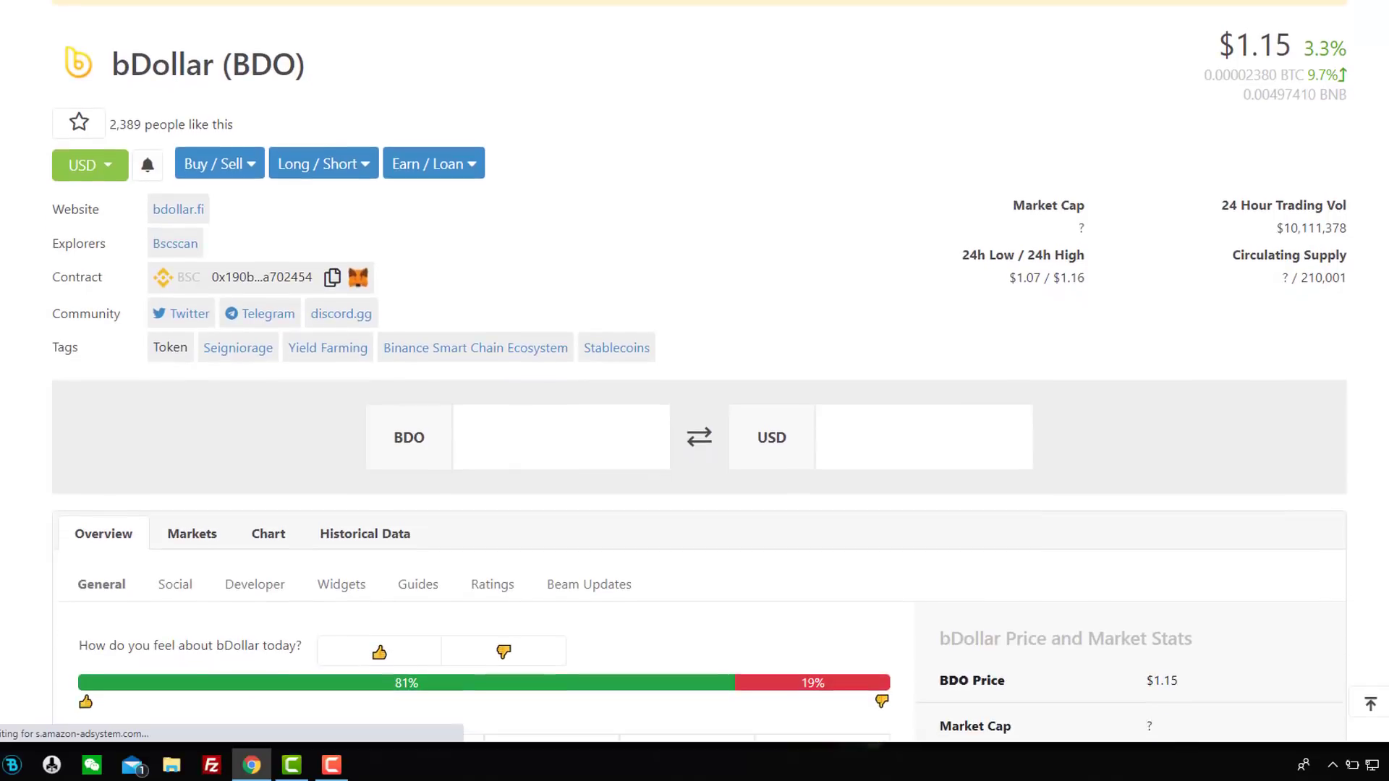
scroll(695, 371, "up", 1)
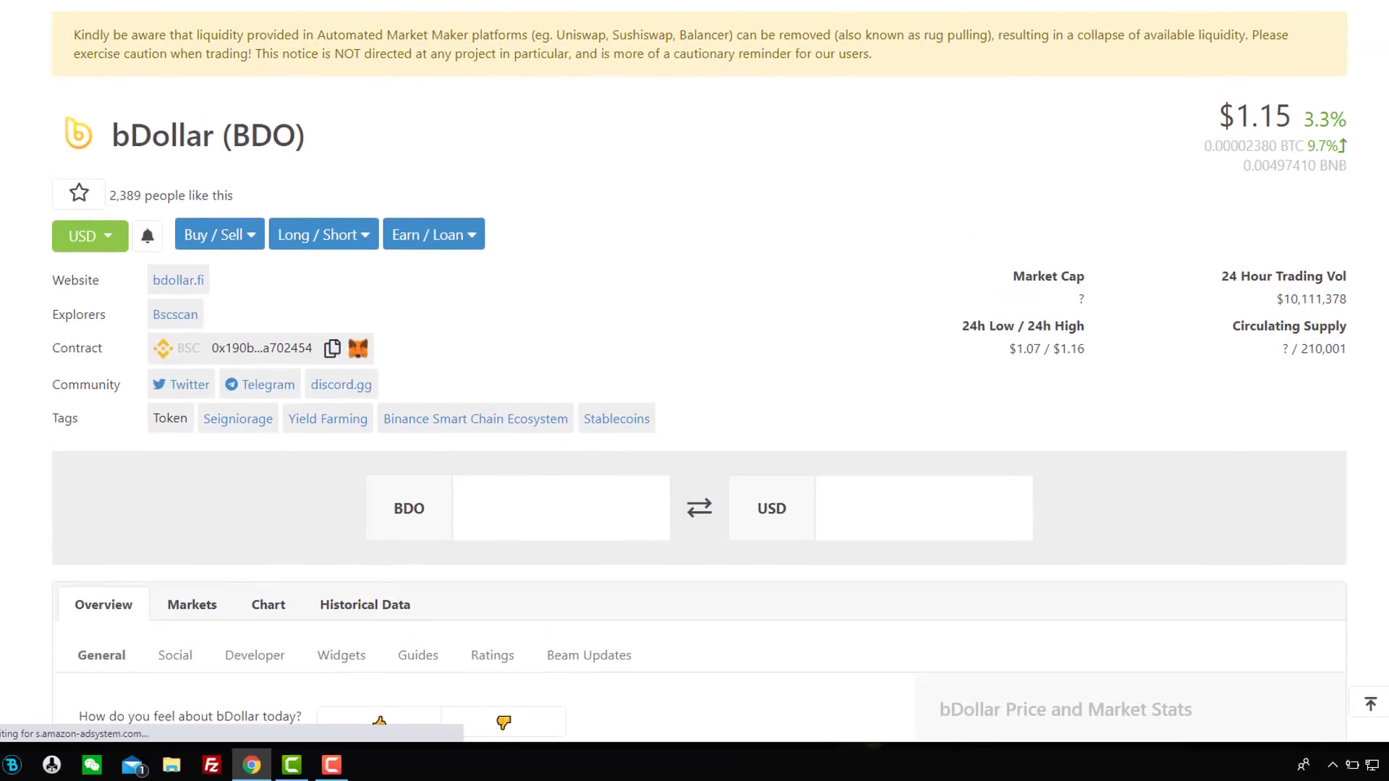
scroll(694, 371, "down", 1)
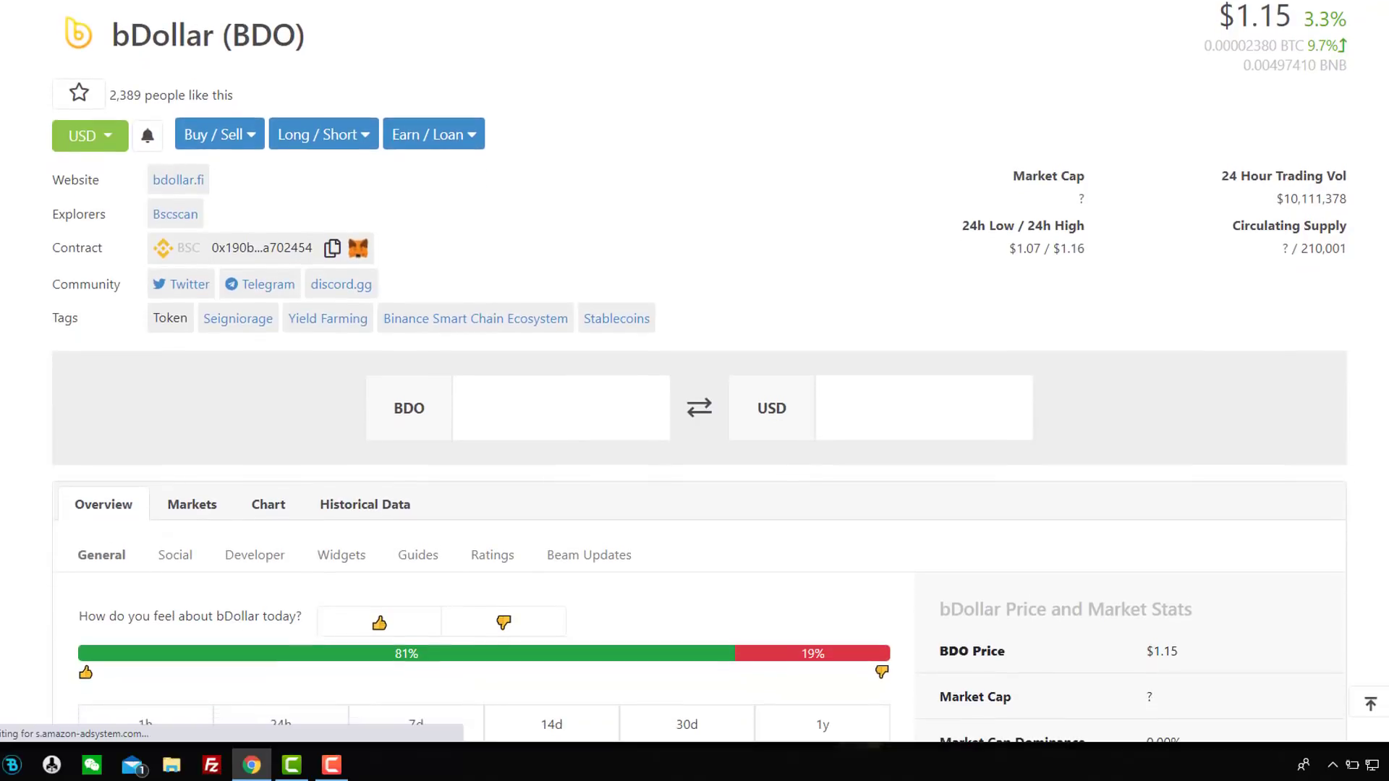
scroll(694, 371, "up", 1)
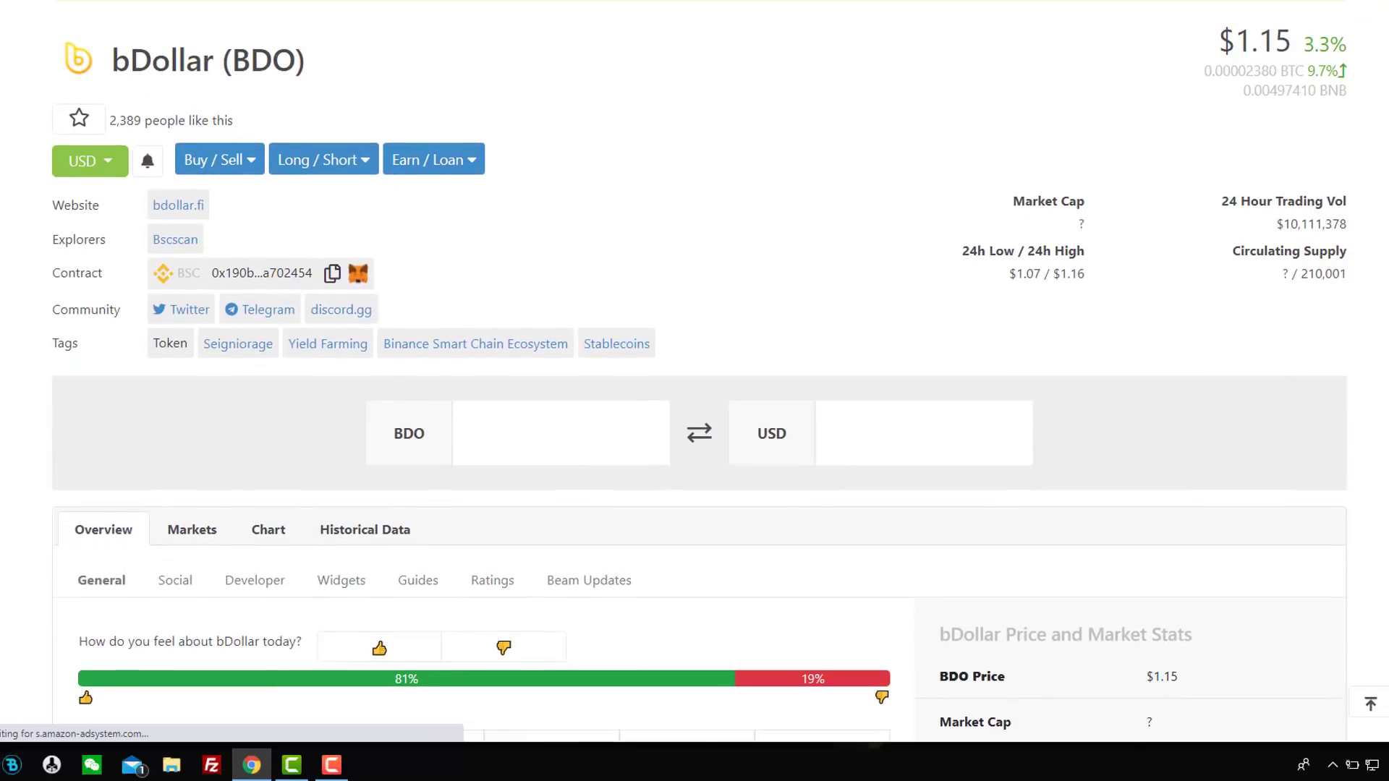
scroll(694, 371, "up", 1)
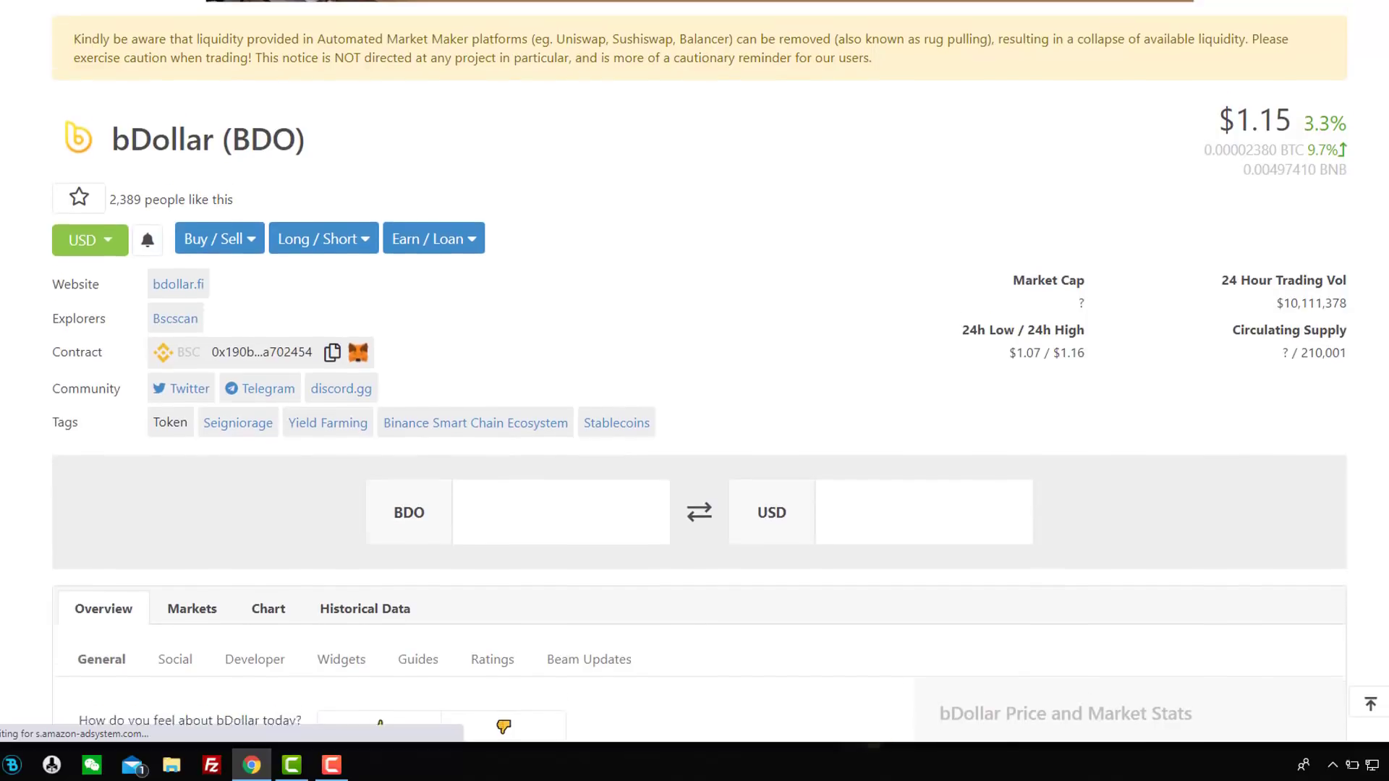
scroll(695, 371, "down", 1)
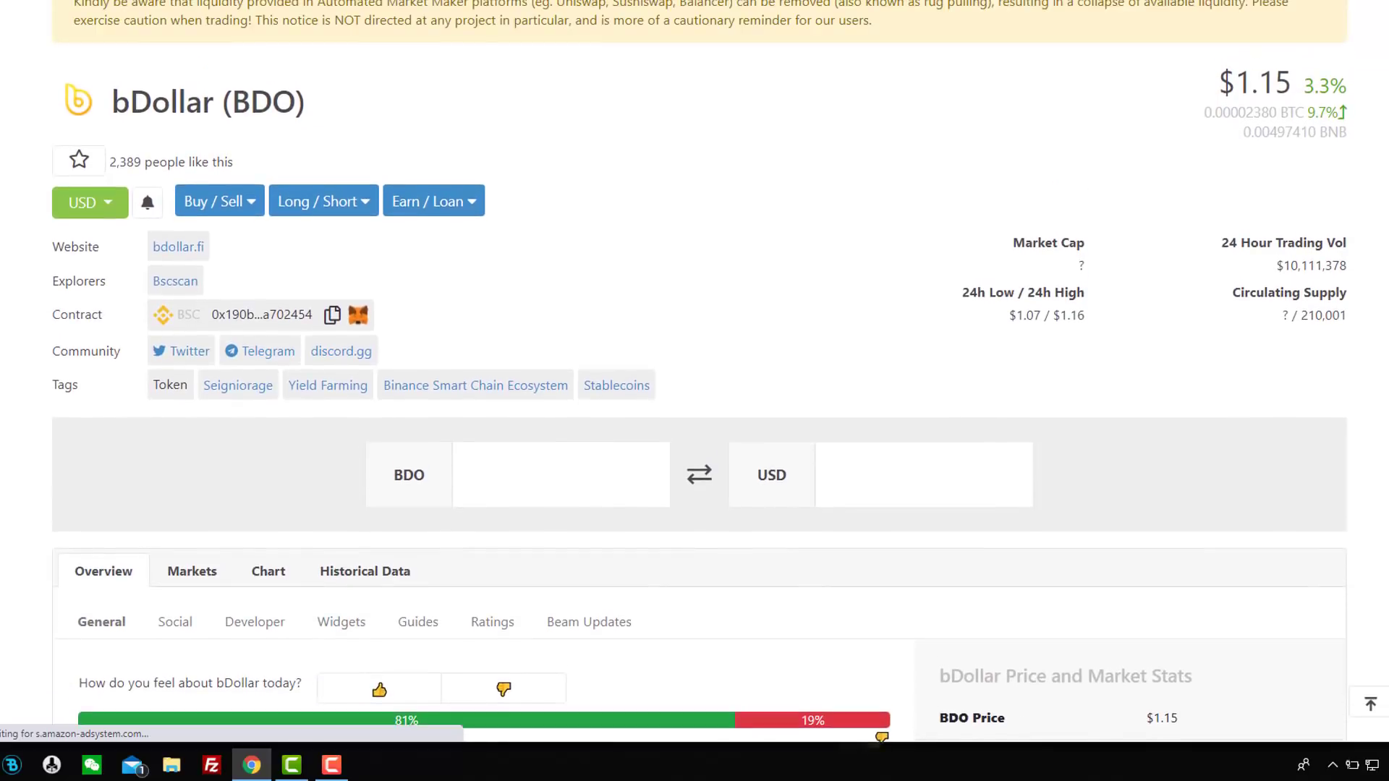
scroll(1258, 283, "up", 1)
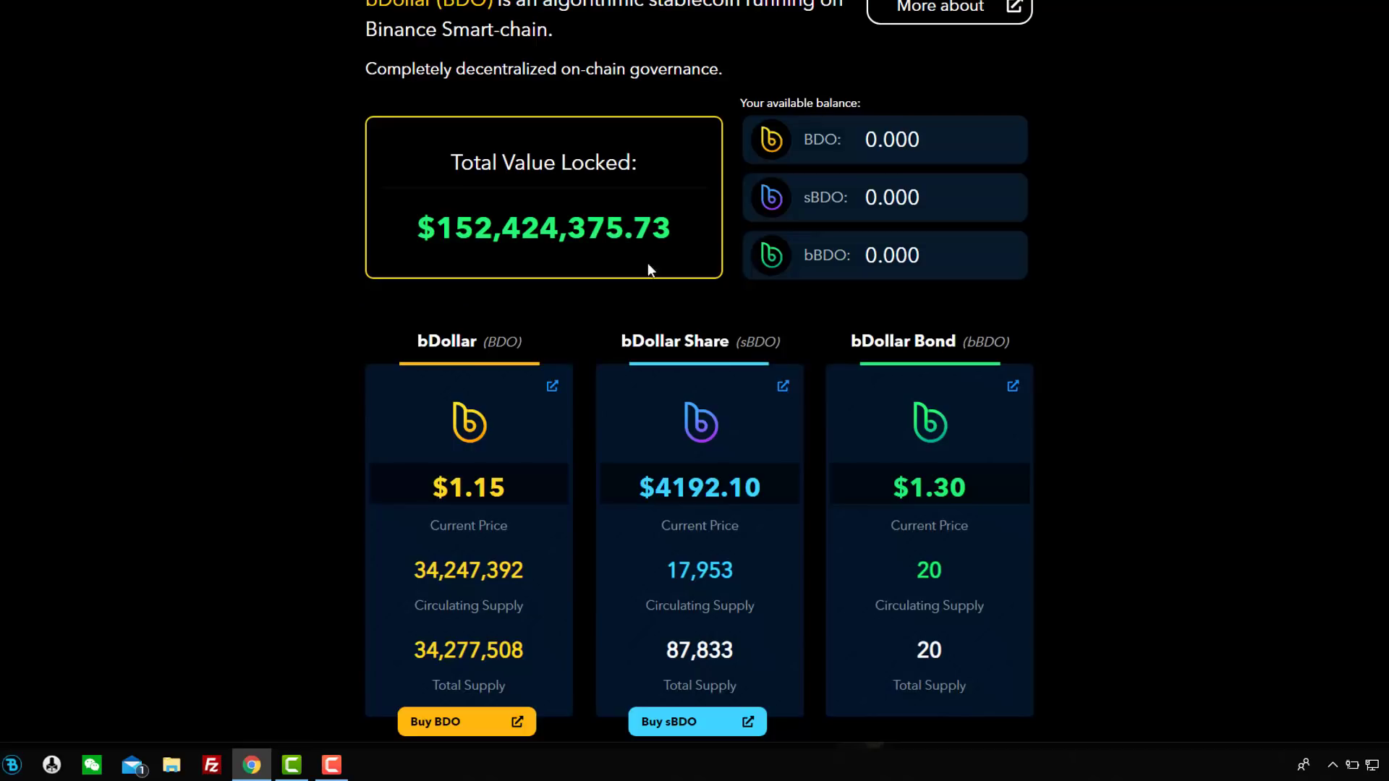
- Review the bDollar price and supply card on the bDollar home page
scroll(828, 349, "down", 2)
scroll(825, 348, "up", 4)
scroll(453, 510, "down", 2)
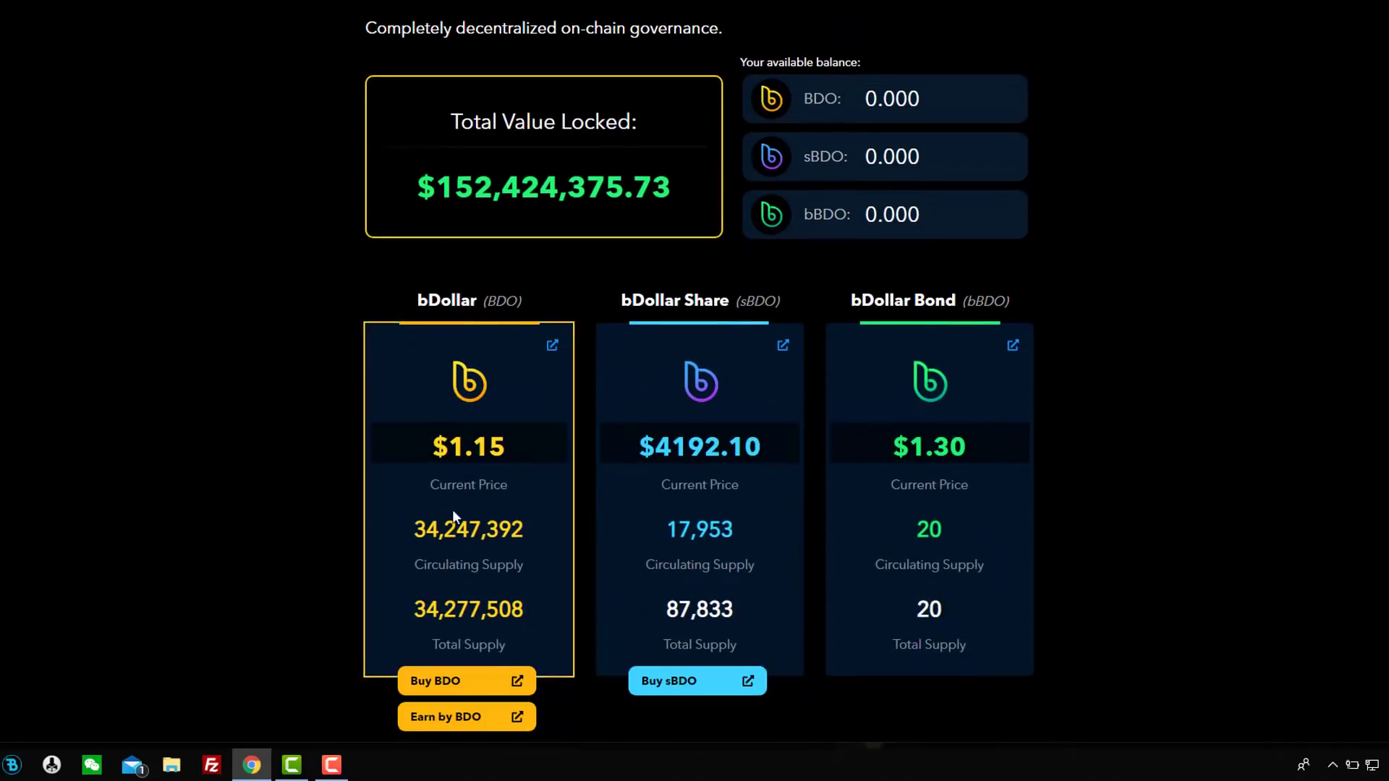
scroll(732, 432, "up", 2)
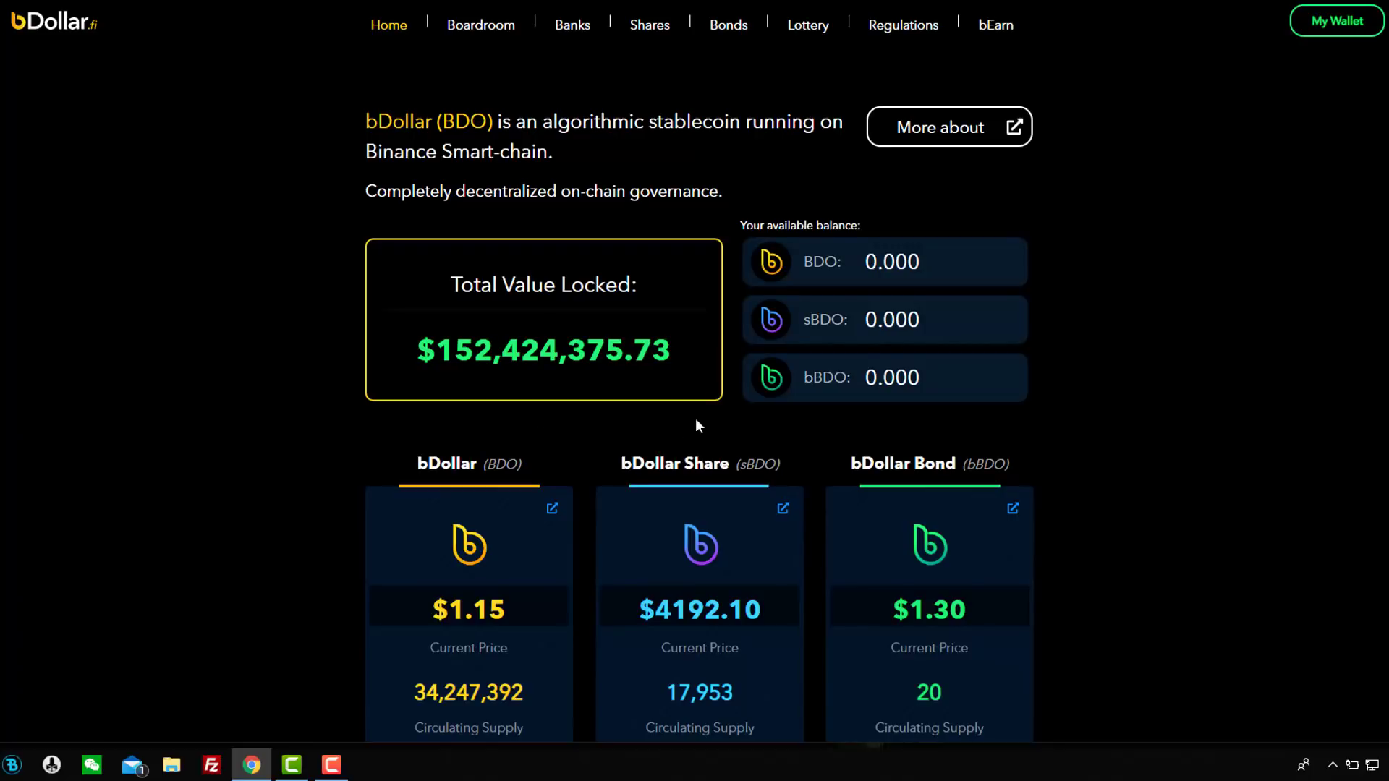
- Open the Regulations page and view page 2 of the Regulation History table
left_click(891, 40)
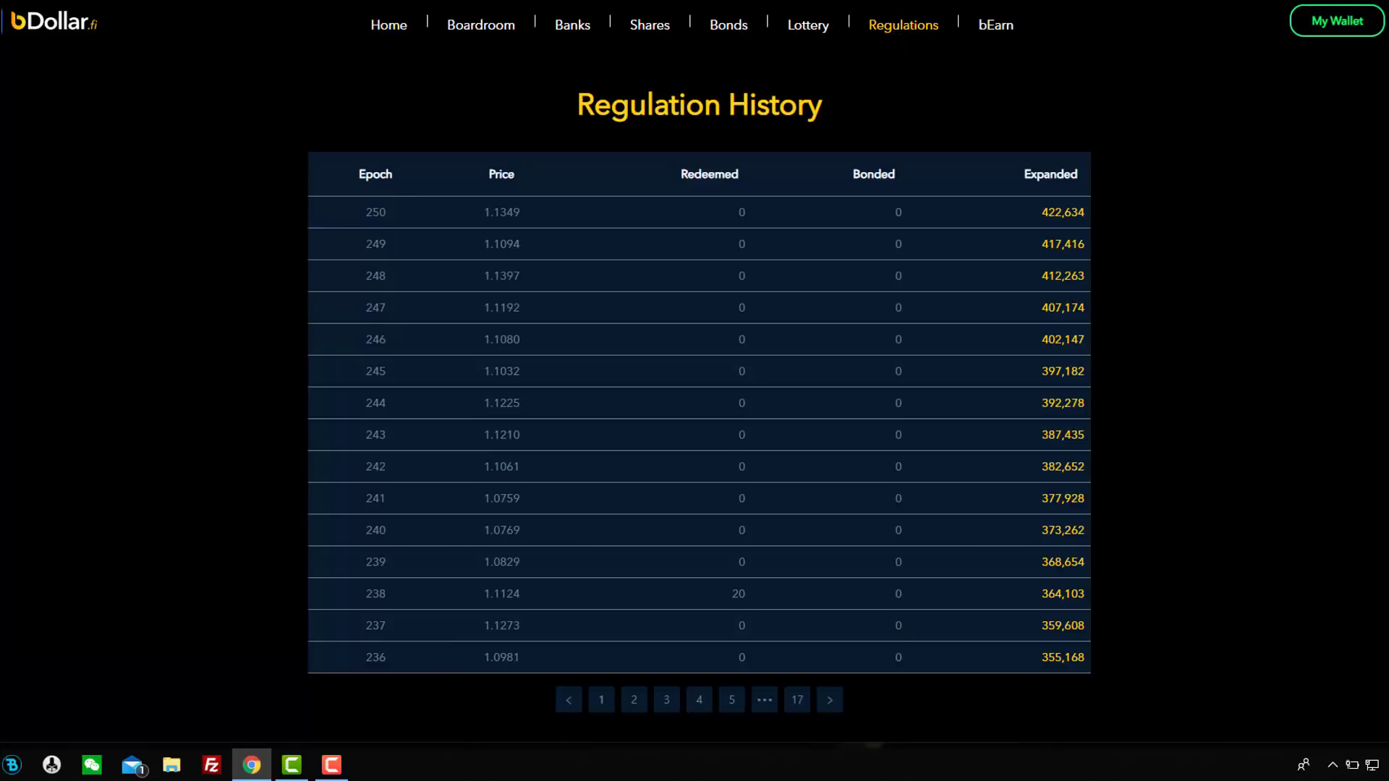
scroll(694, 391, "down", 1)
left_click(631, 643)
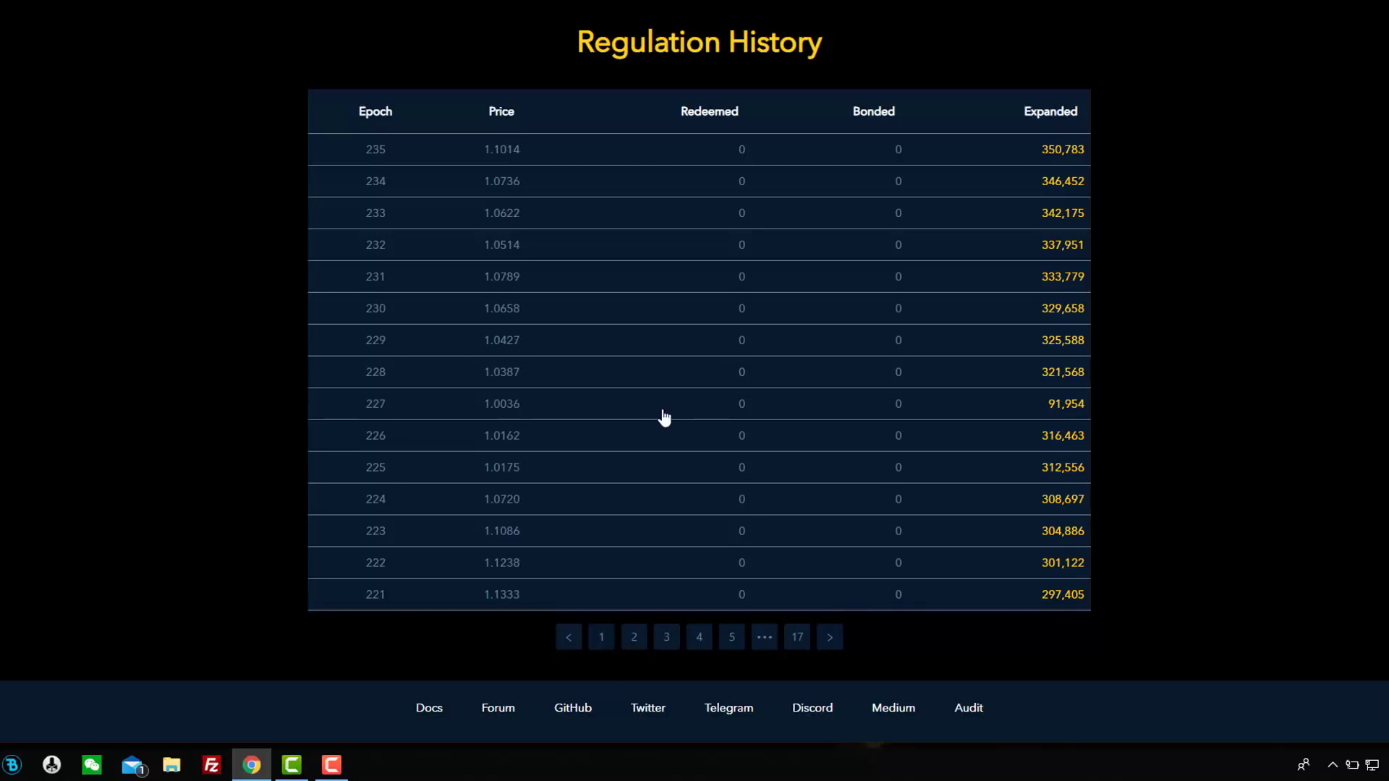
scroll(770, 331, "up", 1)
scroll(769, 490, "down", 2)
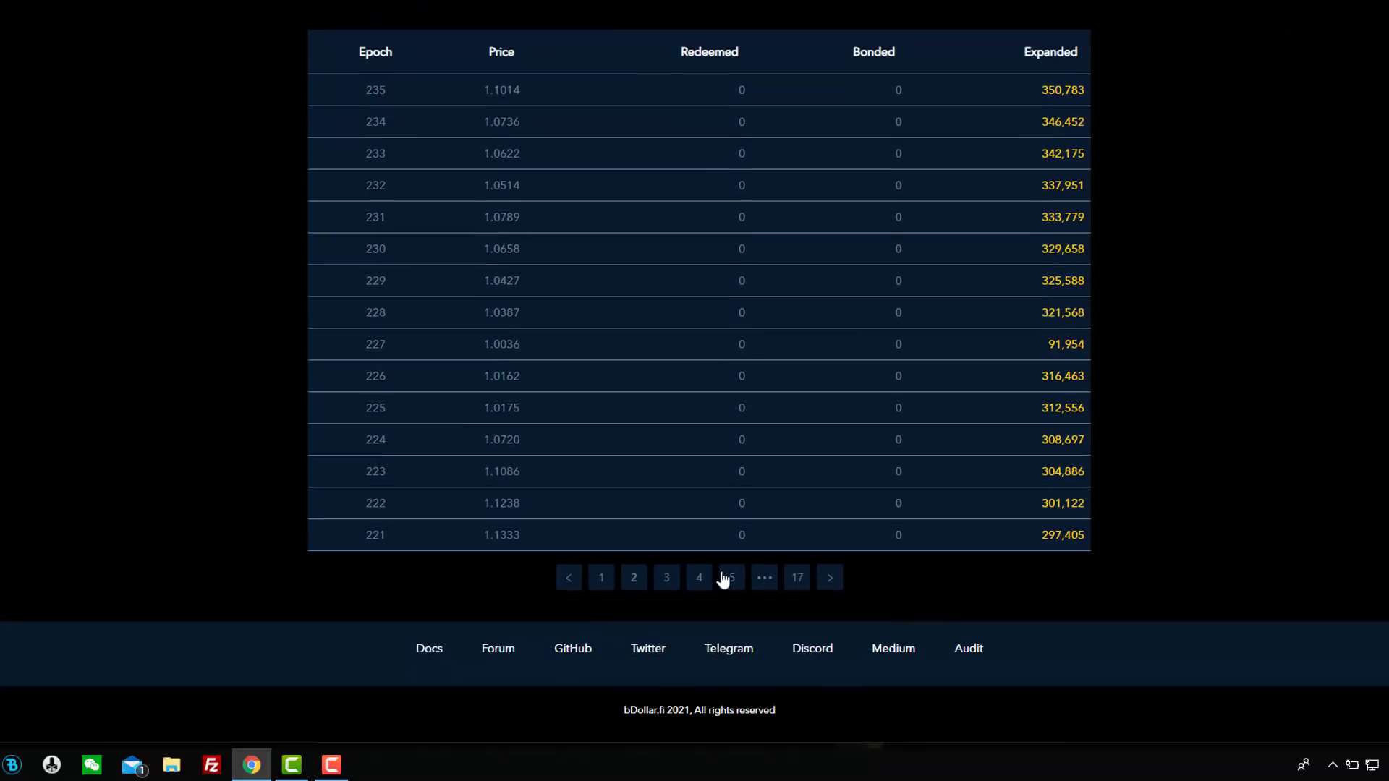
- View page 3 of the Regulation History and highlight the newest epochs' prices, then clear the selection
left_click(666, 577)
scroll(670, 532, "up", 1)
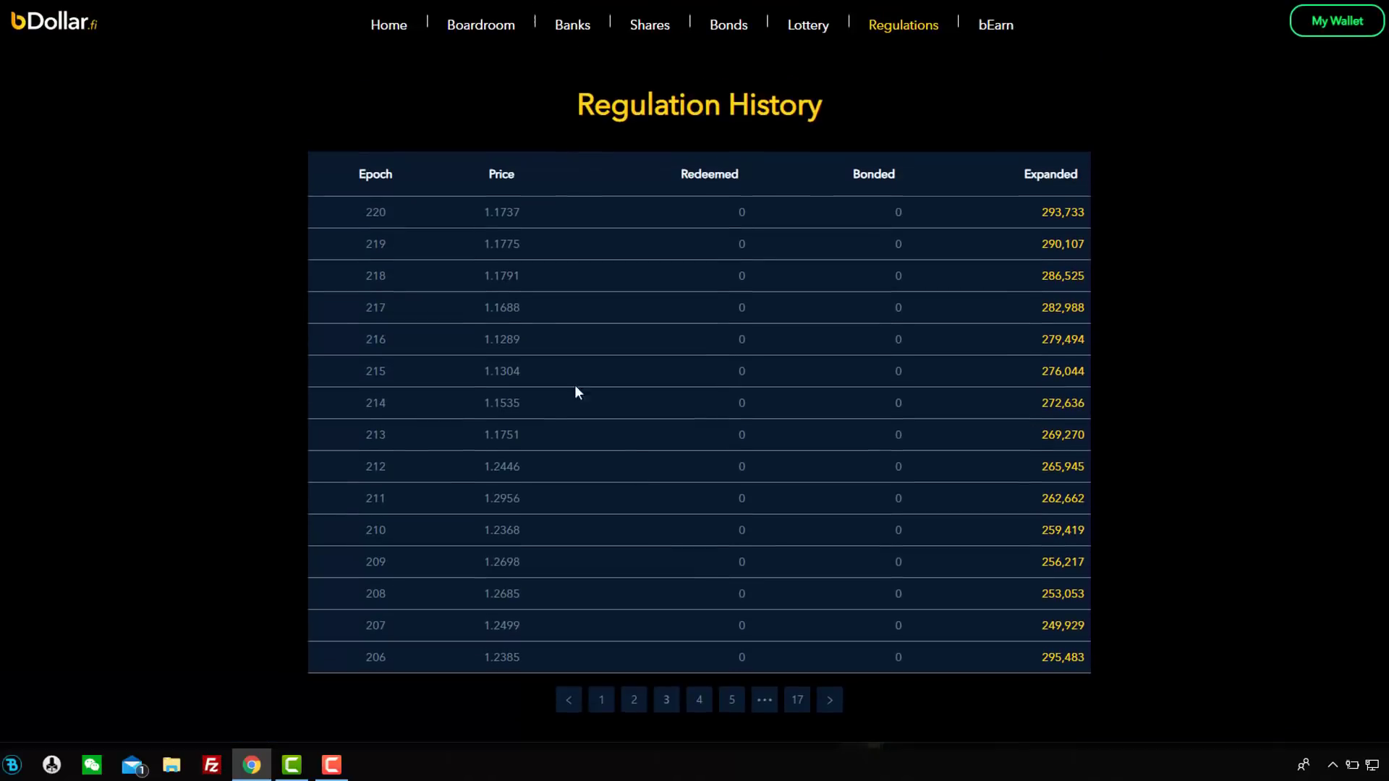
left_click_drag(474, 212, 513, 130)
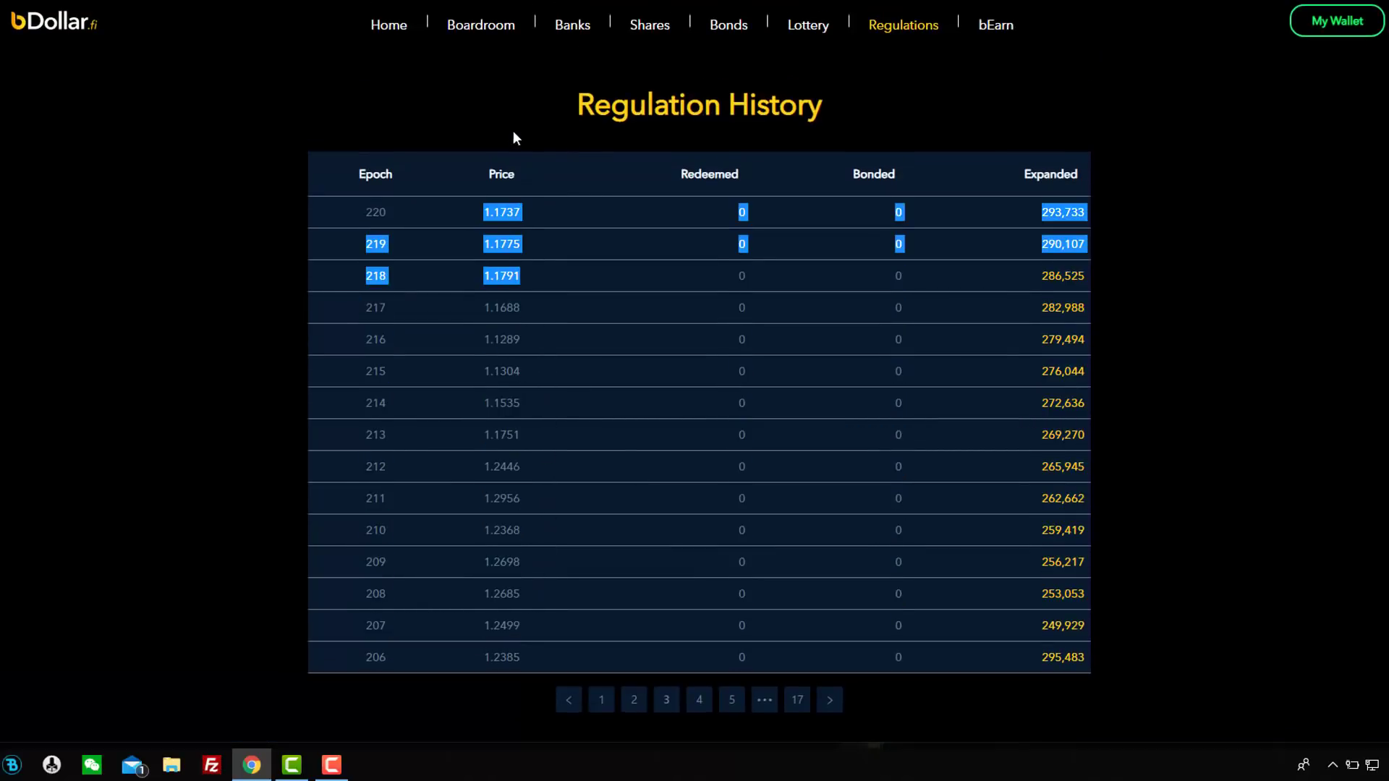
left_click(487, 104)
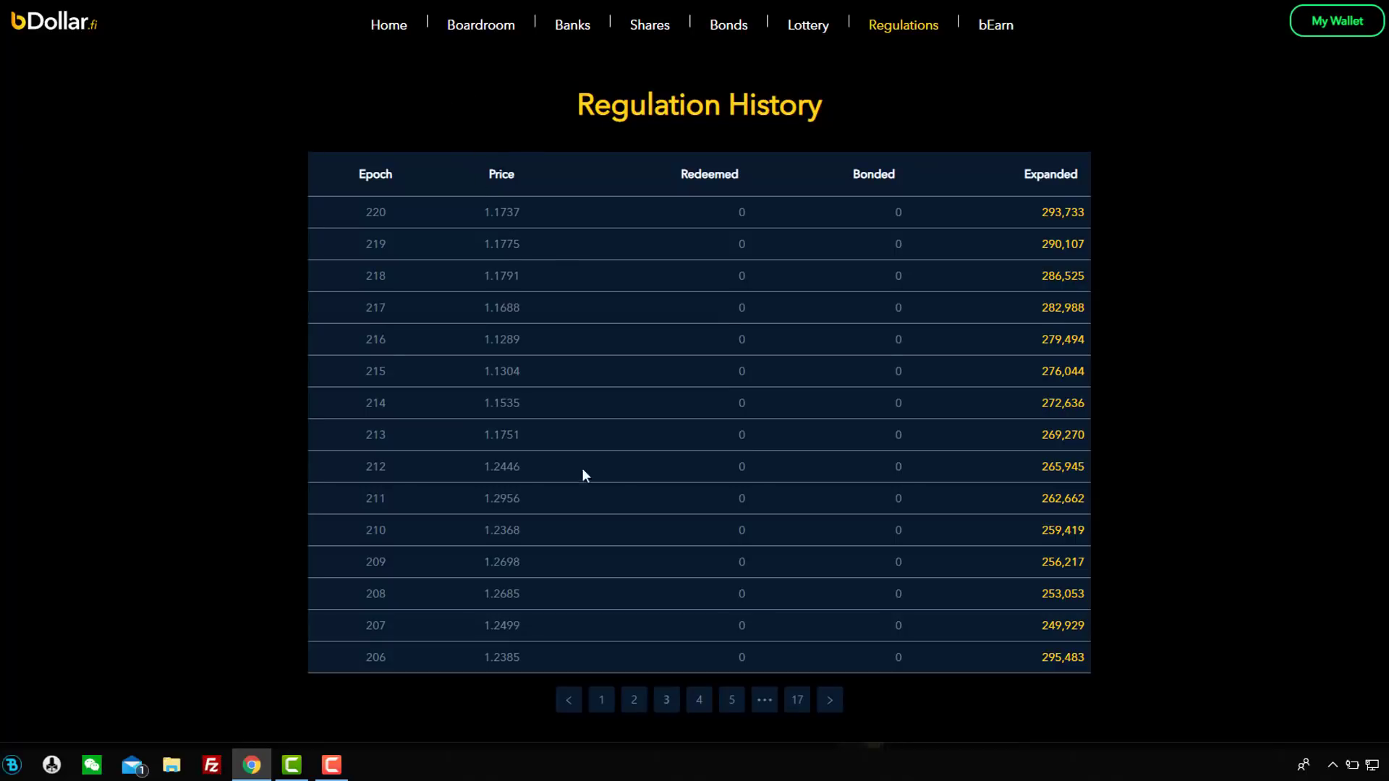
- Return to the bDollar article and read the above-peg mechanism, unique algorithm and token distribution sections
key("ctrl+Tab")
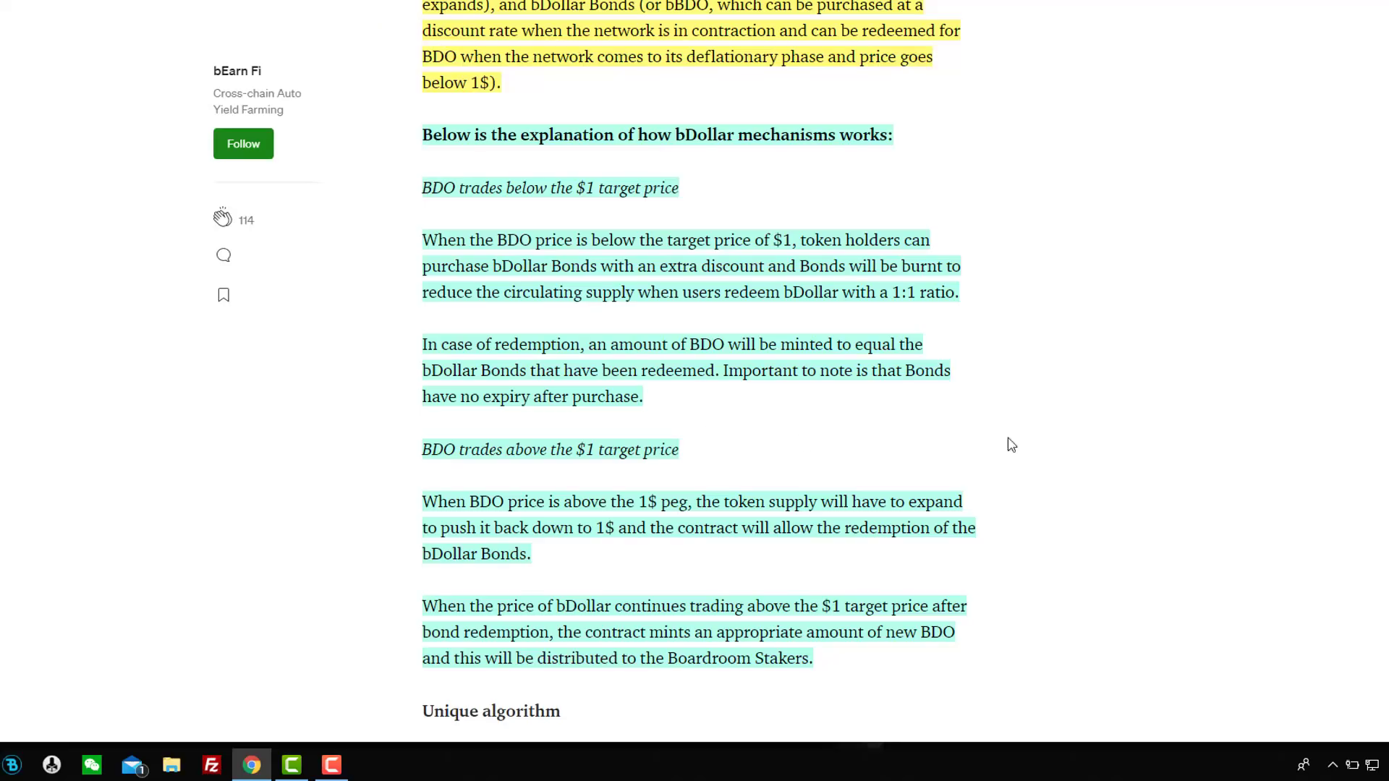
left_click(1168, 455)
scroll(1060, 552, "down", 1)
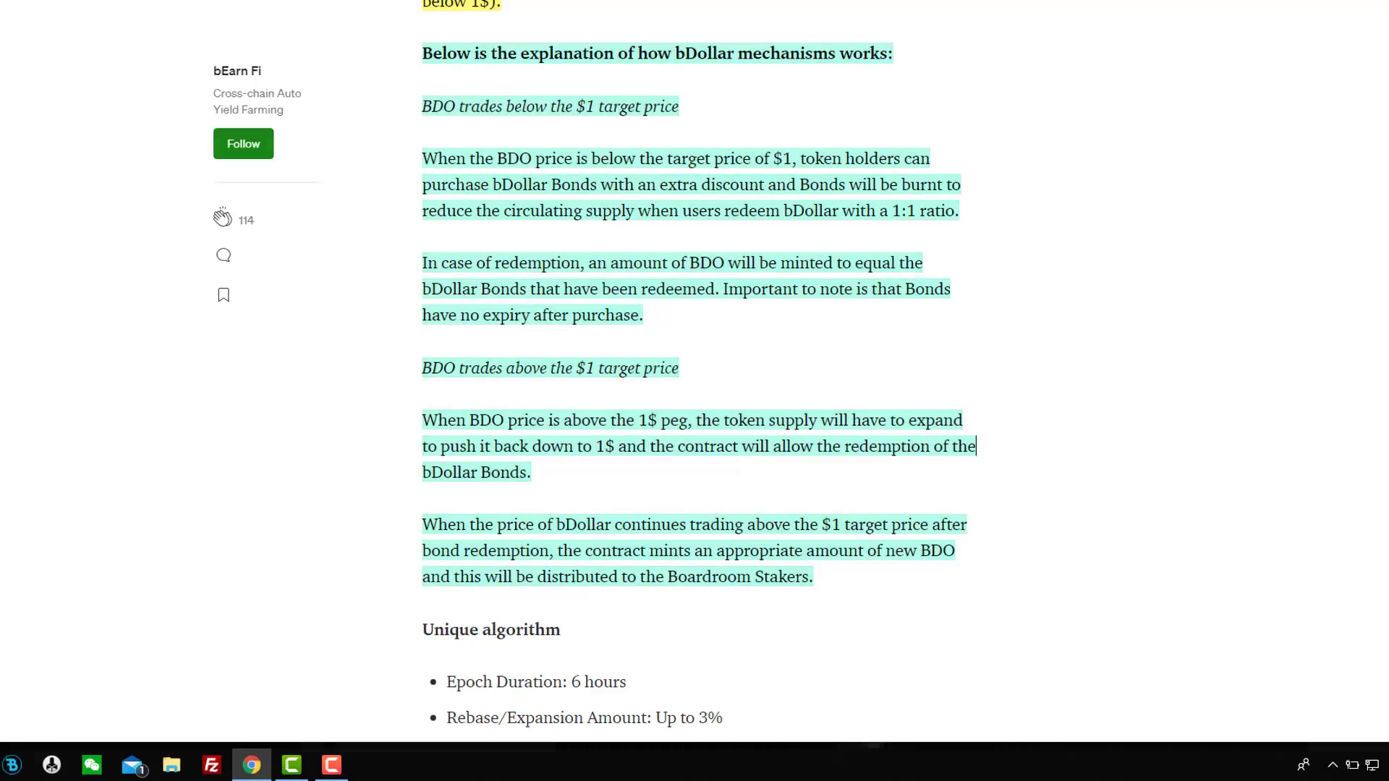
scroll(695, 376, "down", 7)
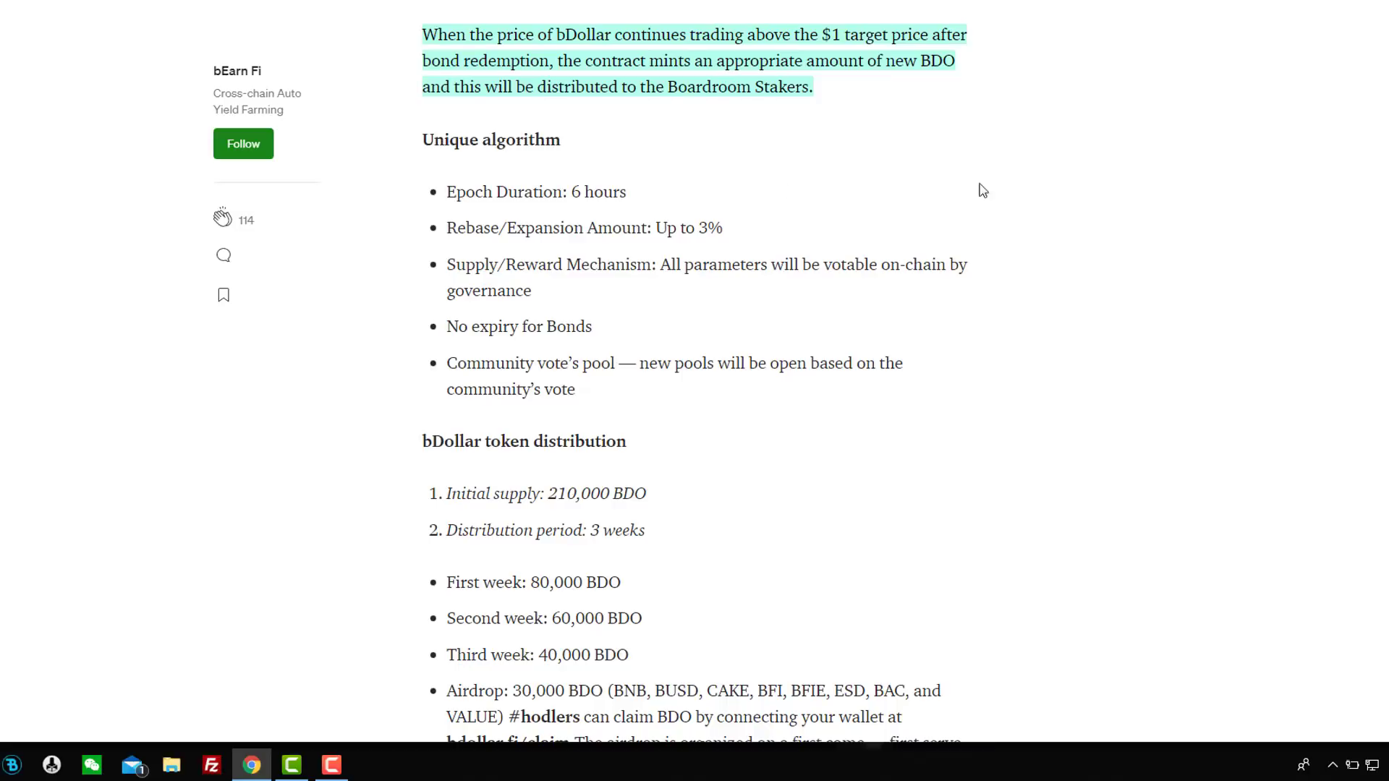
scroll(609, 262, "down", 1)
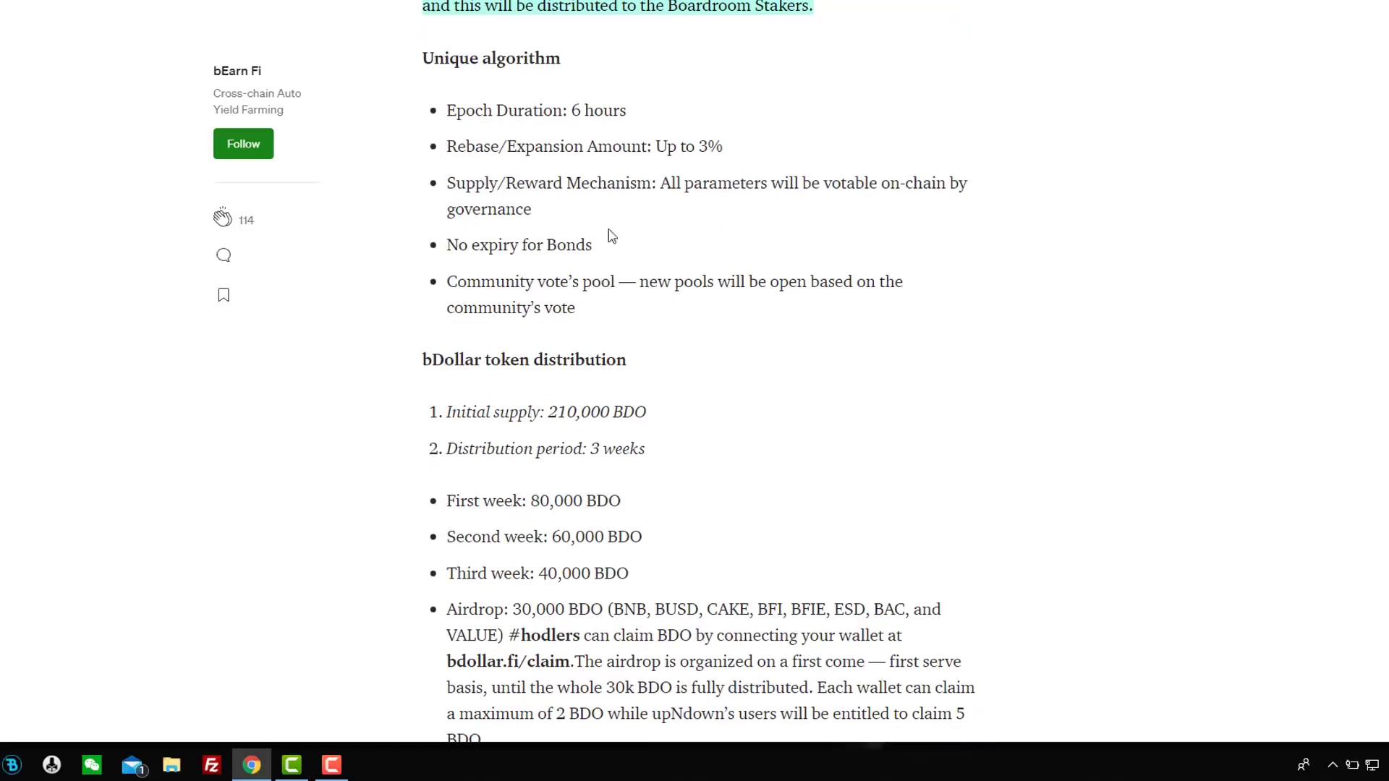
scroll(601, 334, "down", 1)
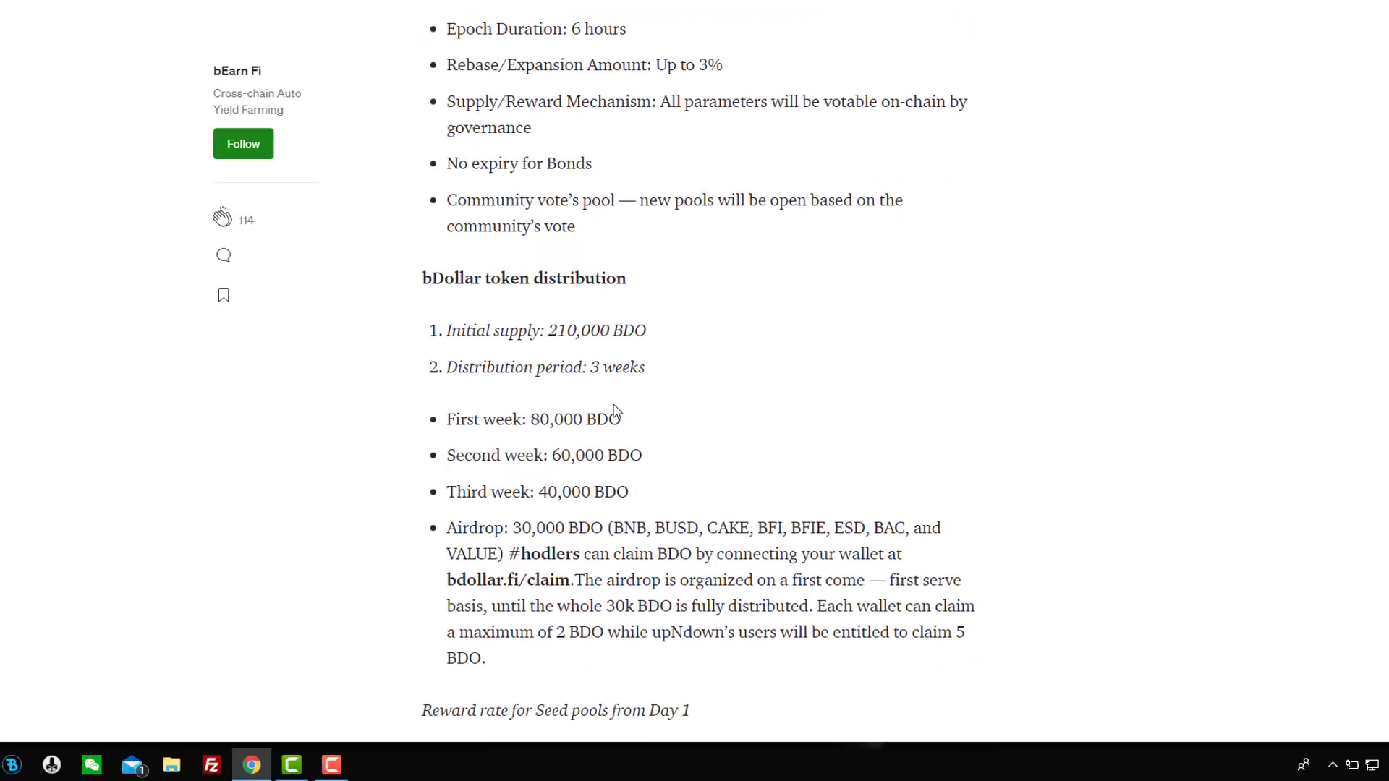
scroll(614, 412, "down", 1)
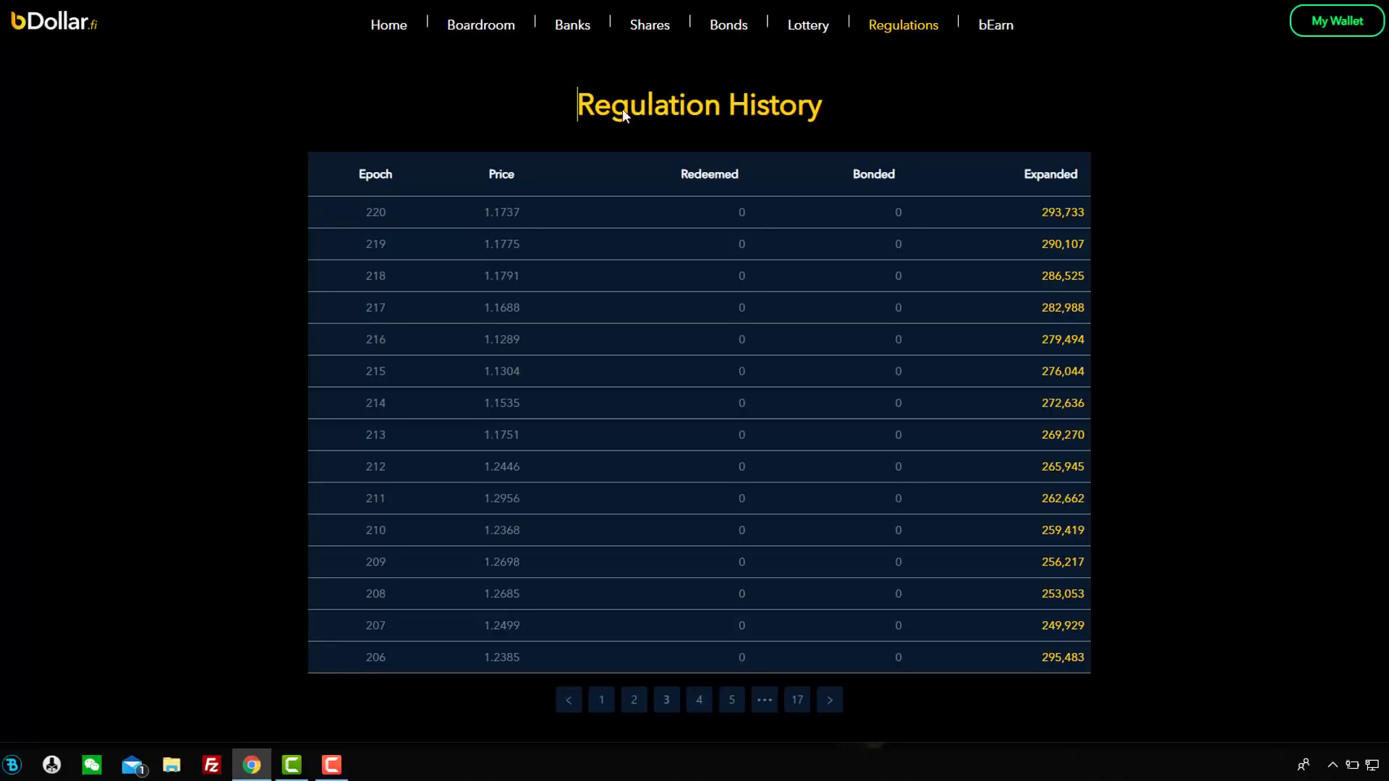
- Return from Regulation History to the bDollar home page and check the refreshed token prices and supplies
left_click(393, 26)
scroll(1151, 265, "down", 2)
scroll(1151, 265, "down", 2)
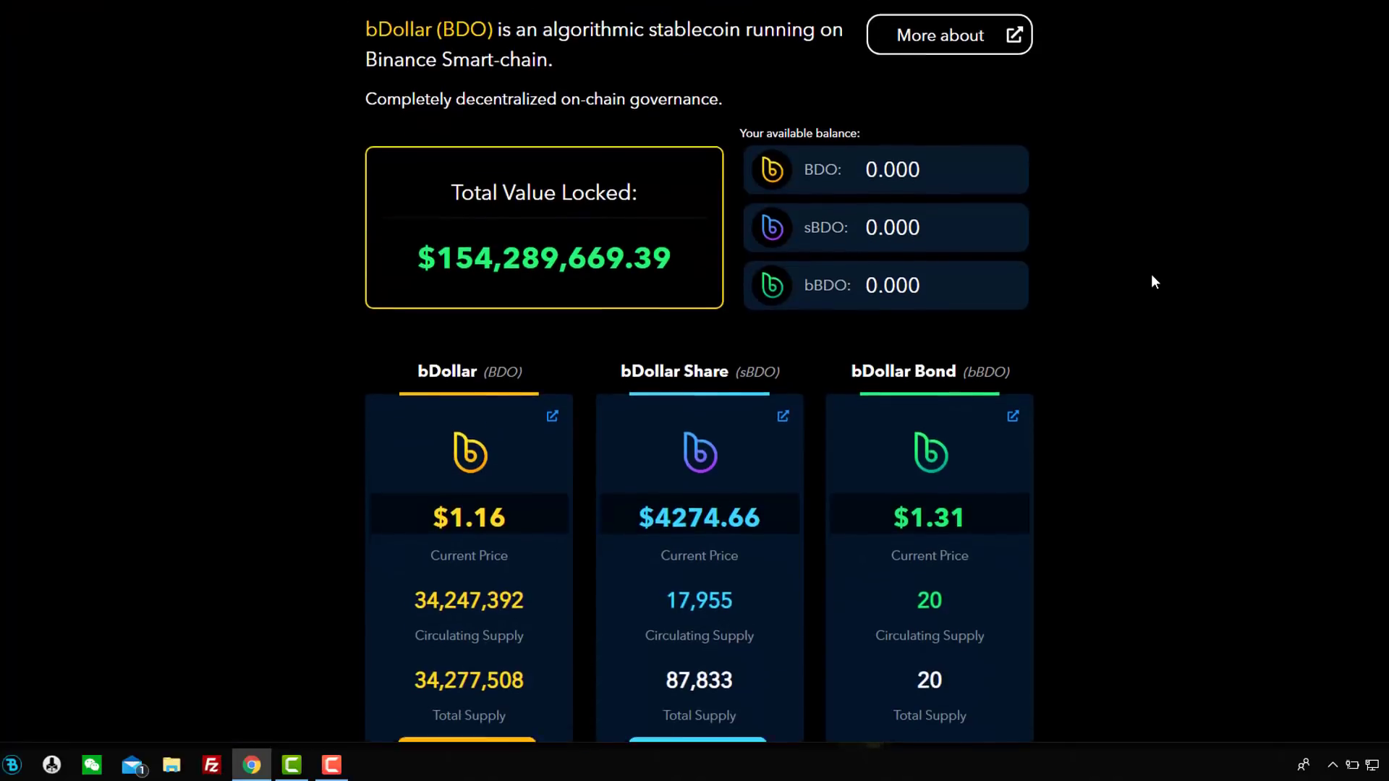
scroll(645, 402, "up", 1)
scroll(645, 409, "up", 2)
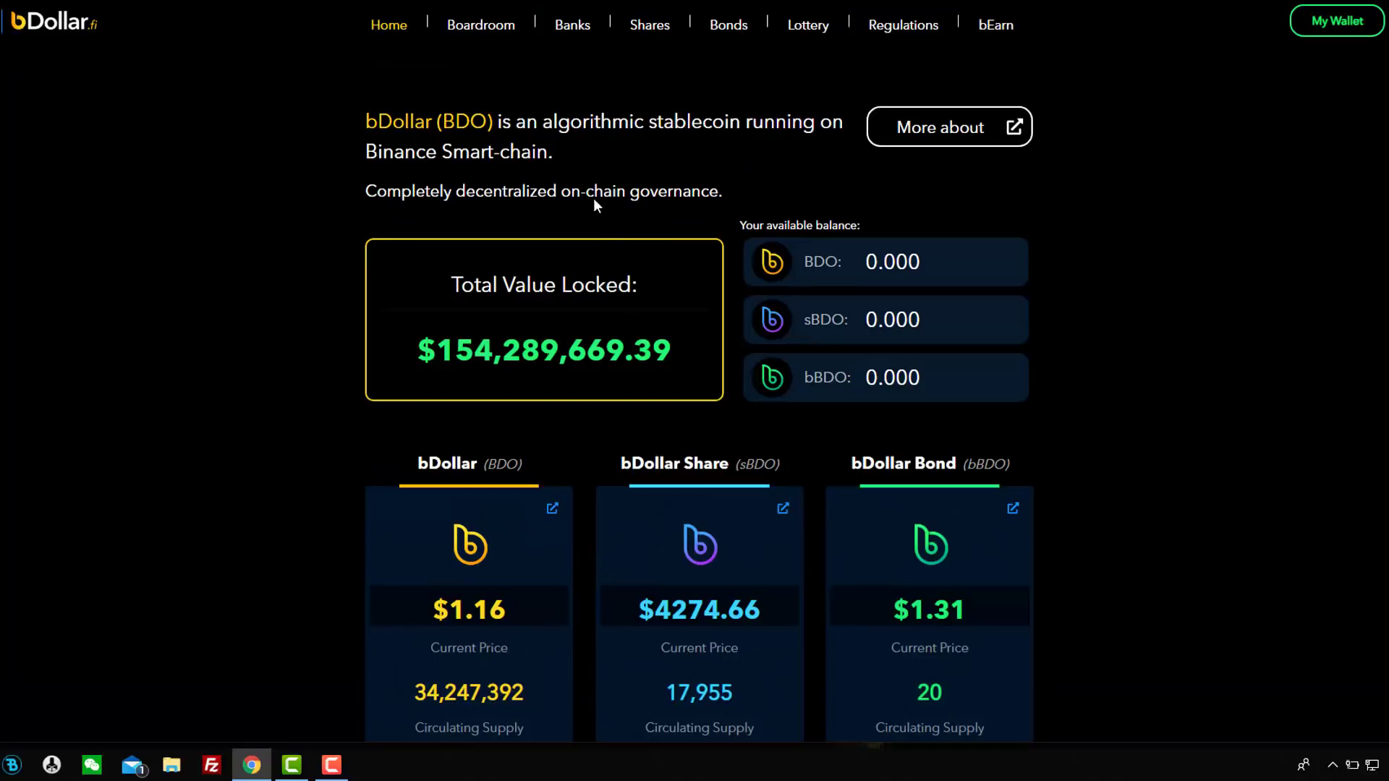
scroll(470, 600, "down", 2)
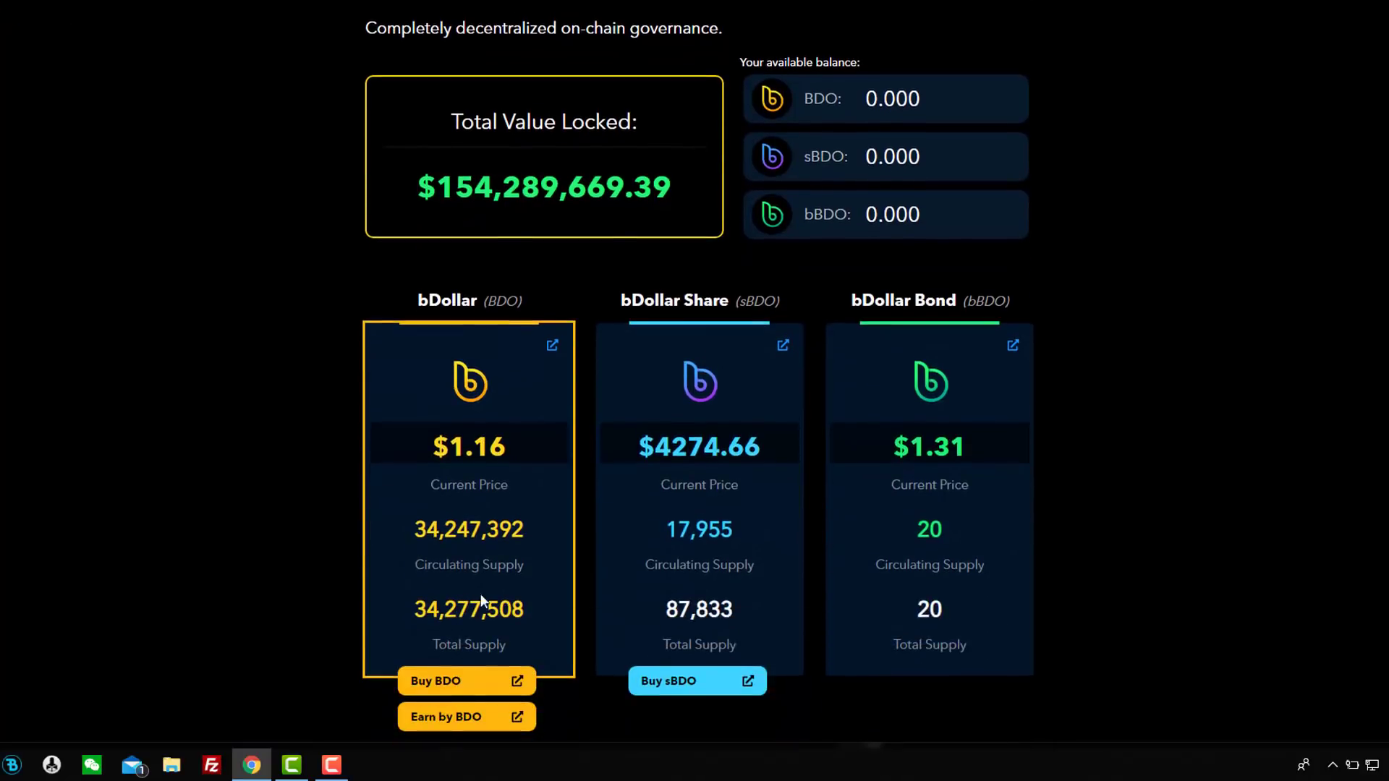
scroll(535, 567, "up", 2)
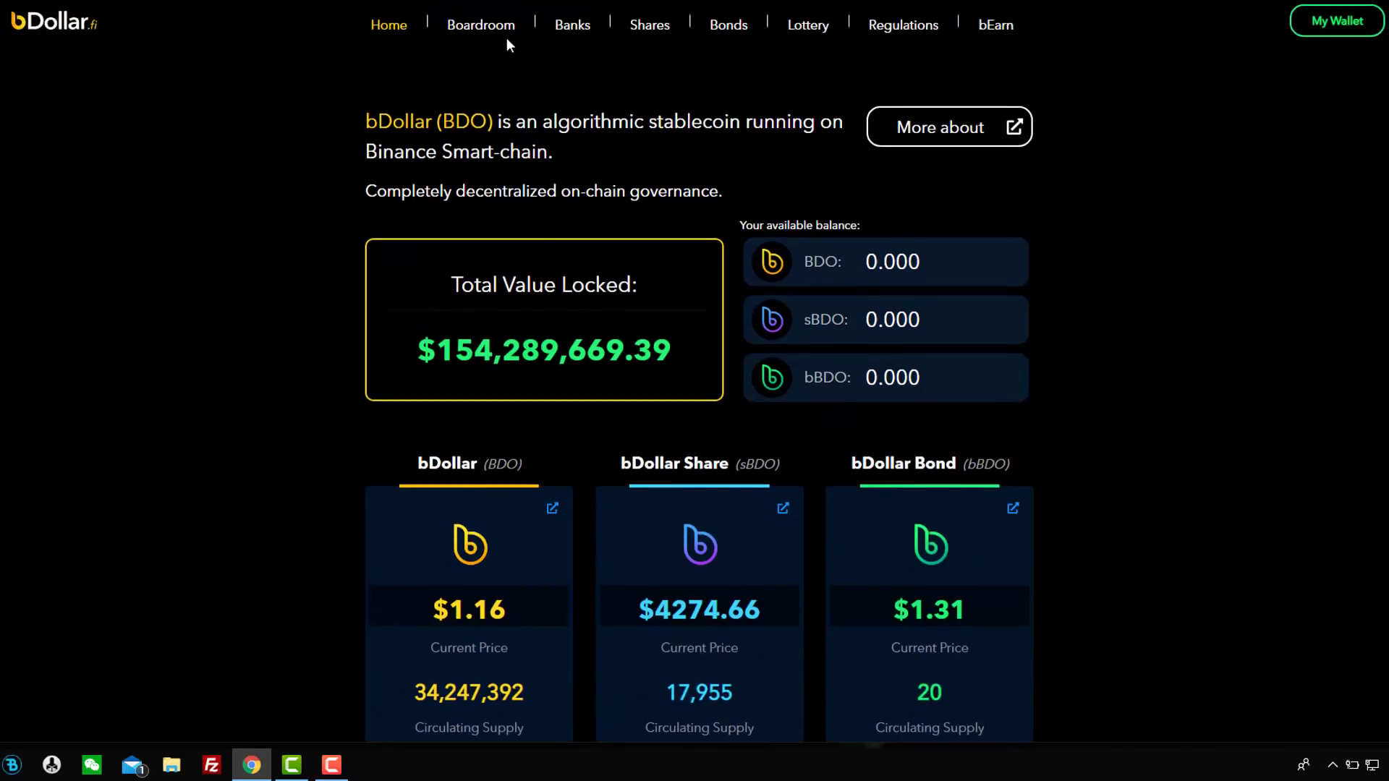
- Open the Boardroom page and highlight the next seigniorage countdown, the staked sBDO label and the earned BDO label
left_click(489, 32)
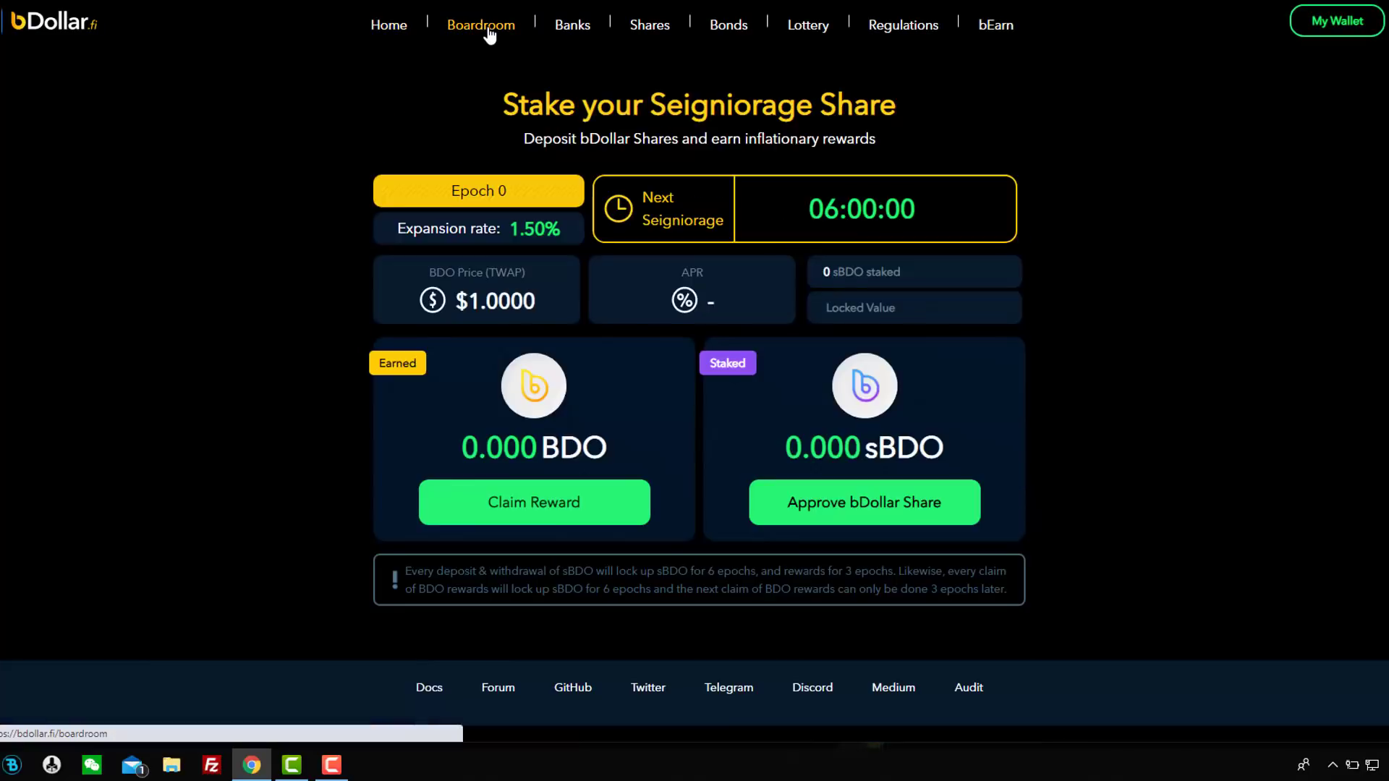
mouse_move(914, 210)
left_mouse_down()
mouse_move(797, 208)
mouse_move(931, 211)
mouse_move(792, 215)
left_mouse_up()
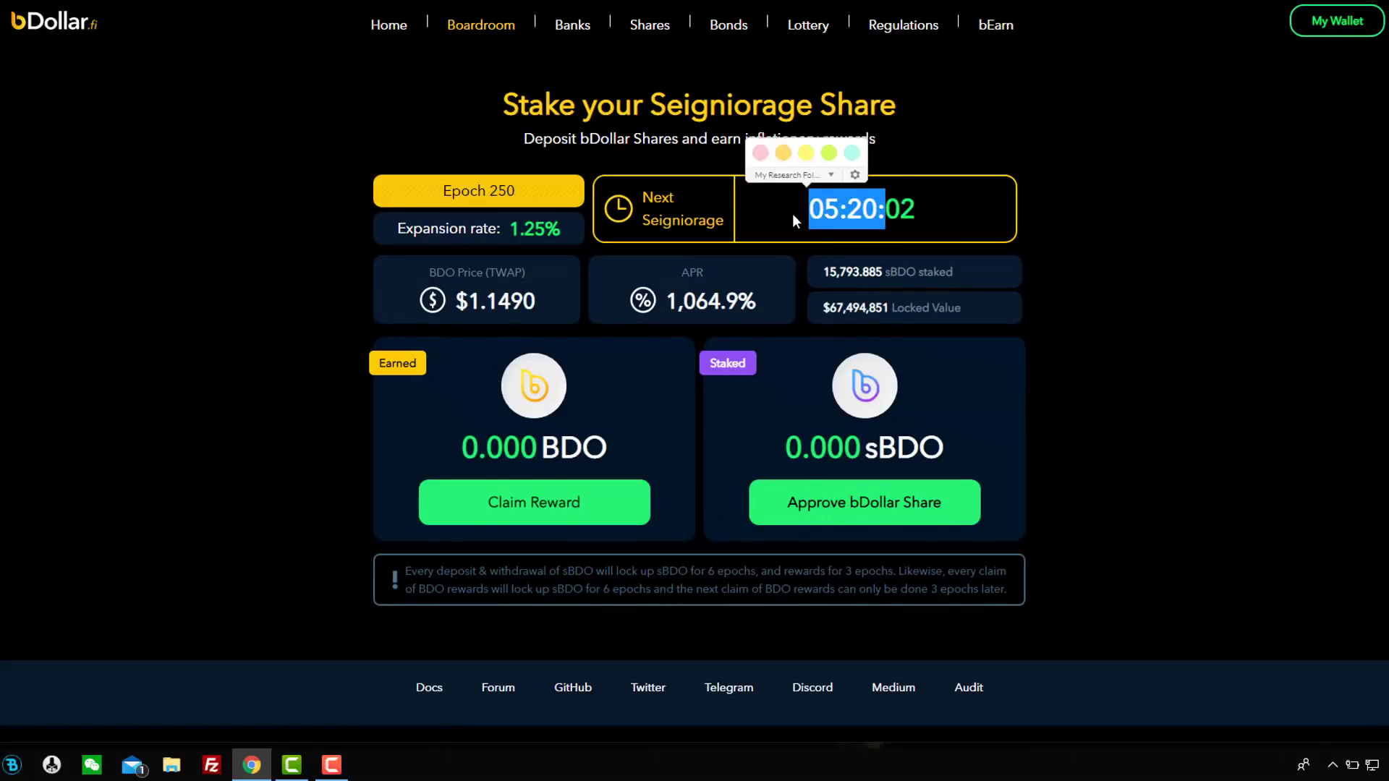
left_click(1121, 224)
left_click_drag(922, 210, 809, 211)
left_click(1162, 239)
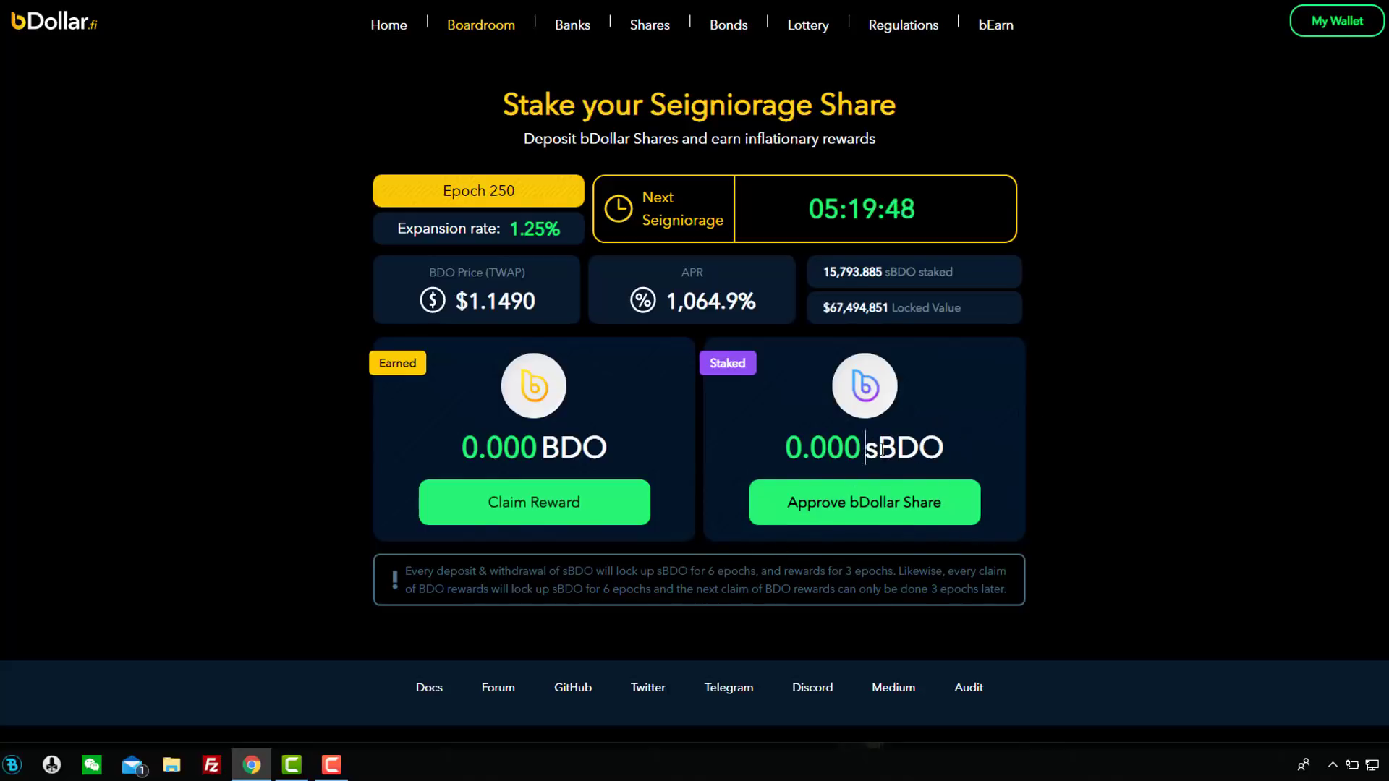
left_click_drag(867, 450, 962, 449)
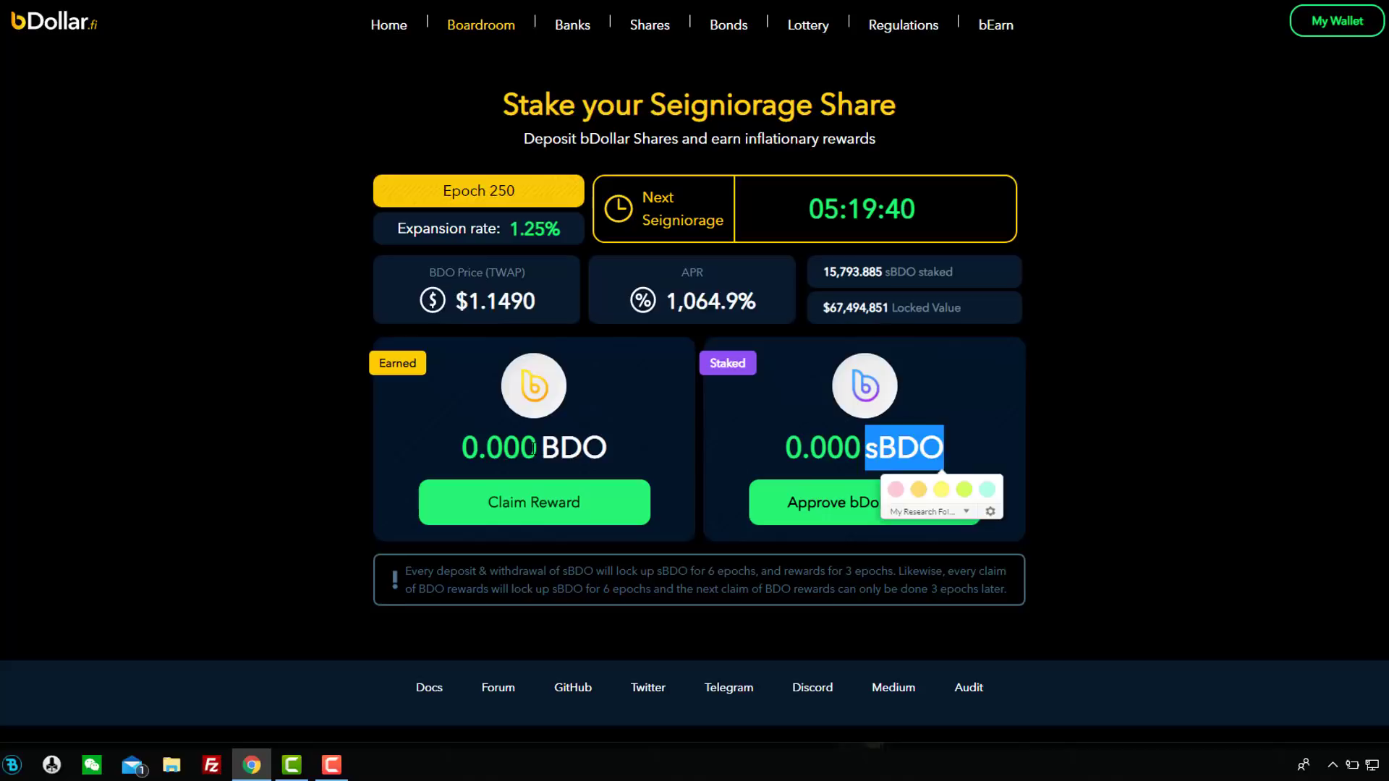
left_click_drag(540, 448, 622, 449)
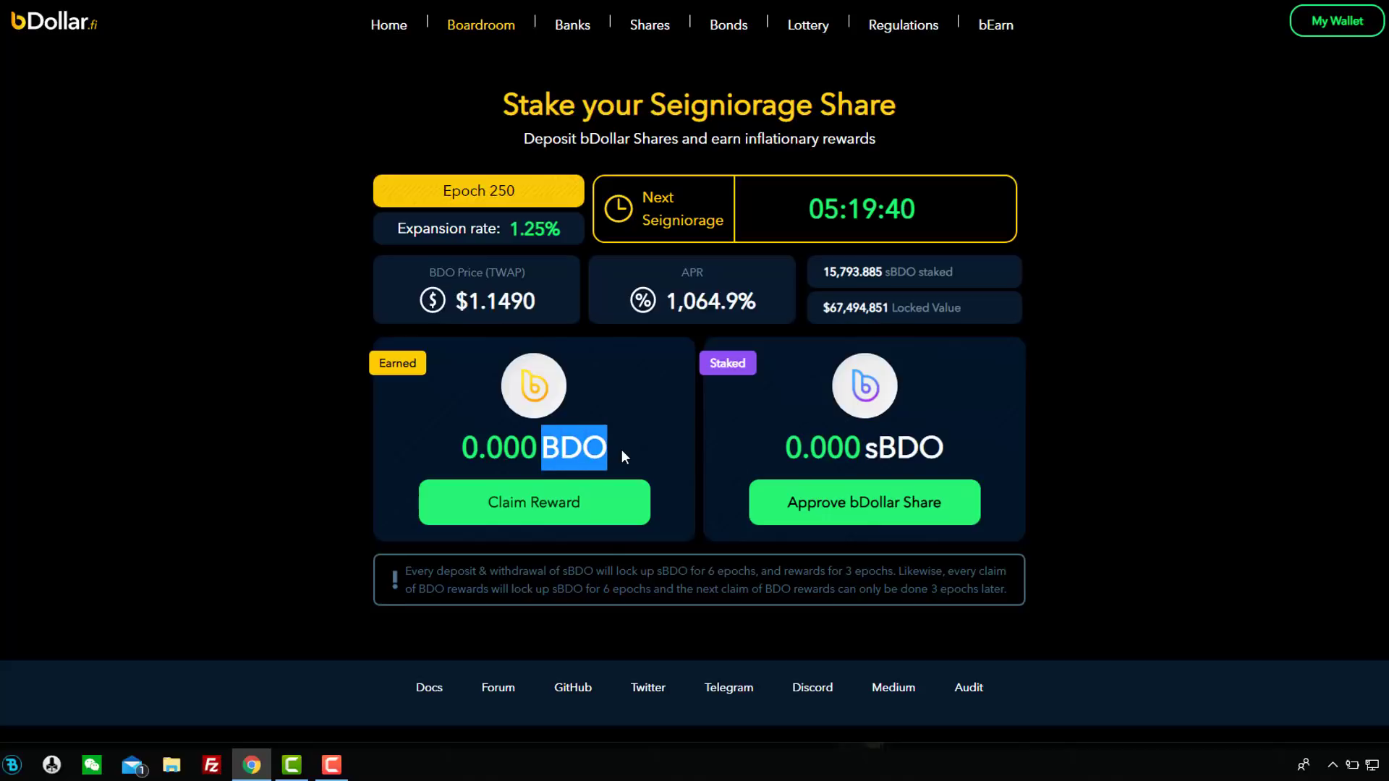
- Return to the home page and highlight the current price of bDollar (BDO)
left_click(389, 35)
scroll(571, 479, "down", 3)
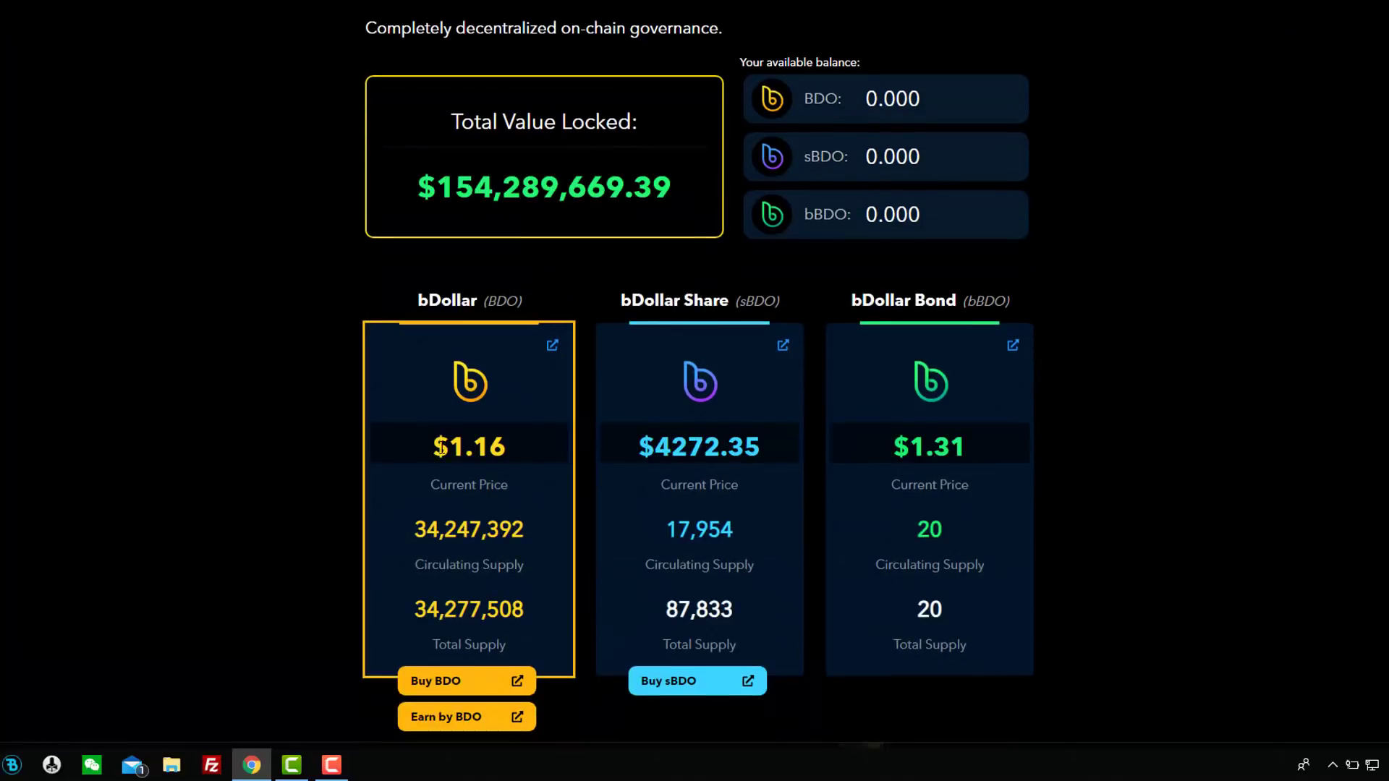
left_click_drag(433, 448, 524, 444)
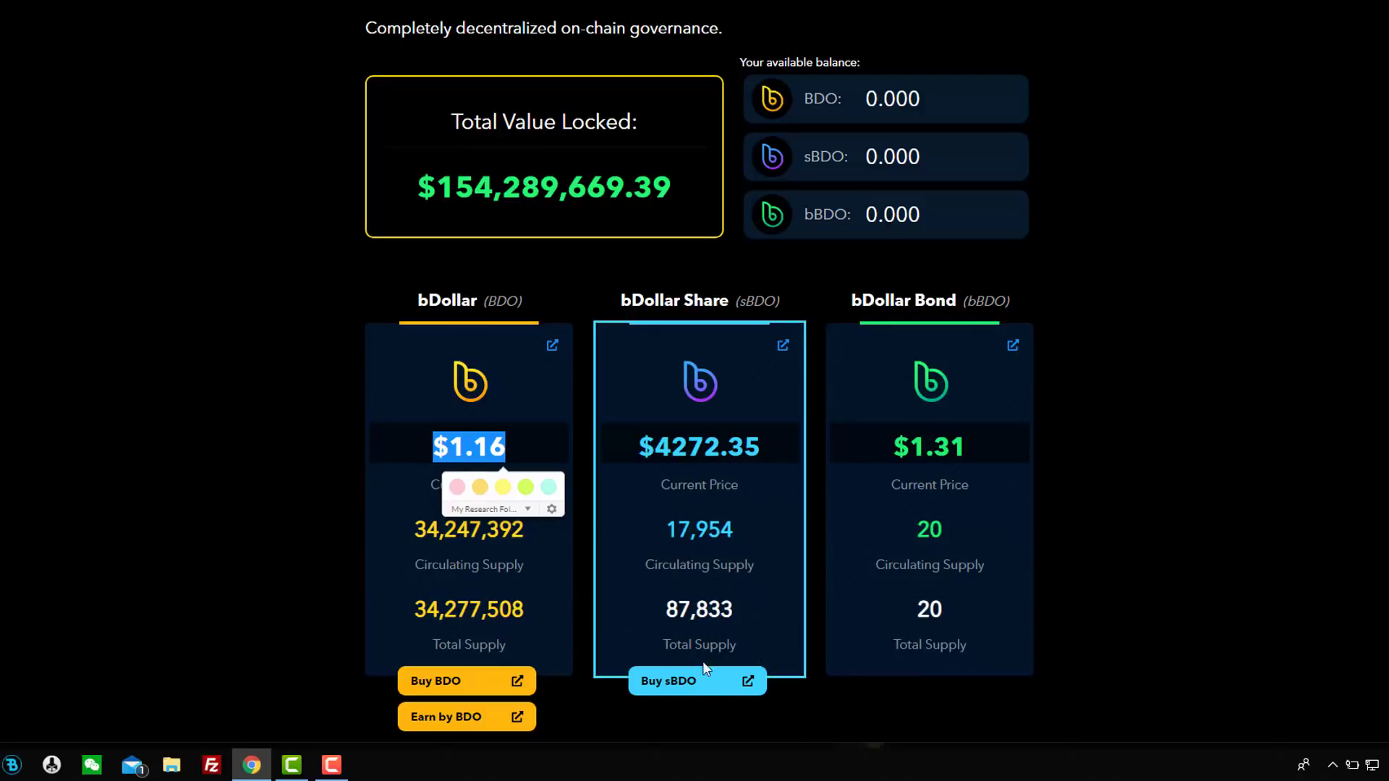
scroll(753, 572, "up", 2)
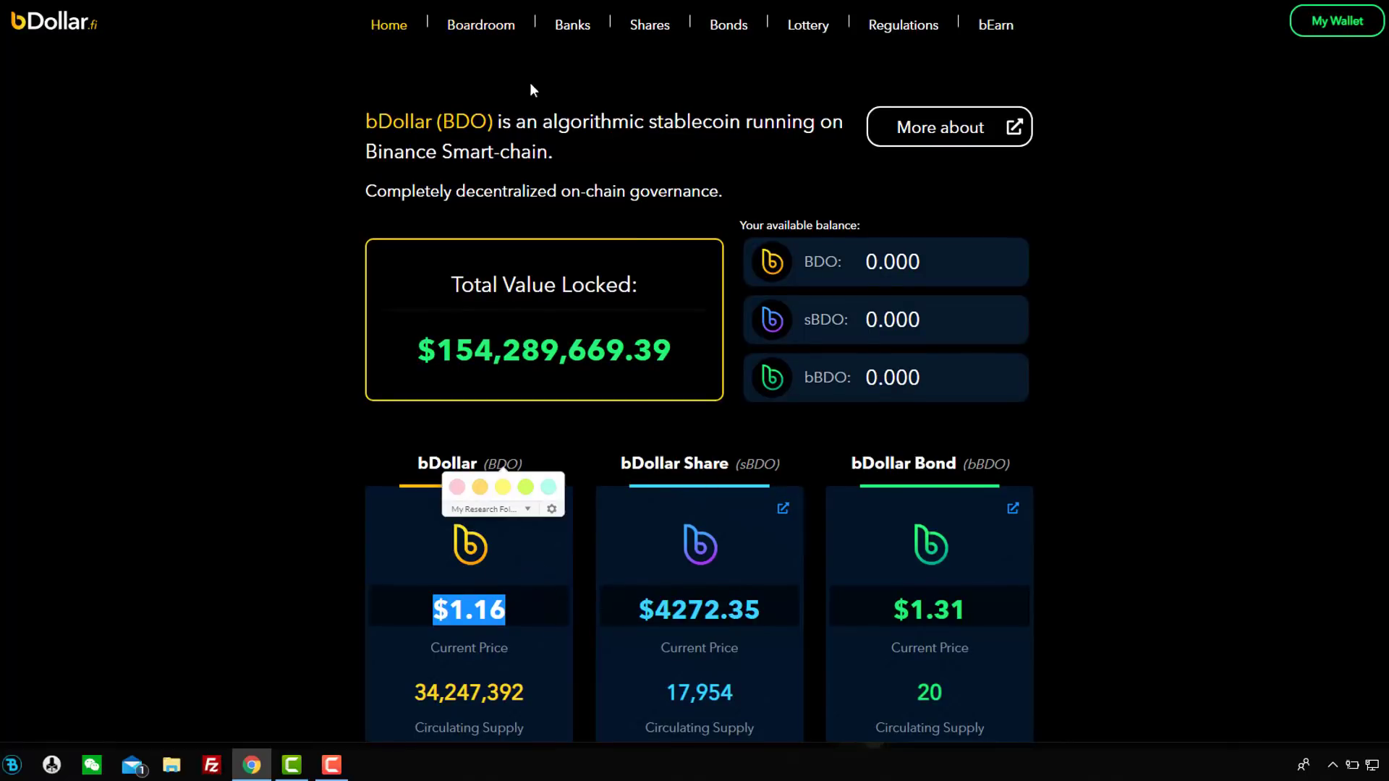
- Reopen the Boardroom and compare the earned BDO reward with the staked sBDO by highlighting each
left_click(490, 29)
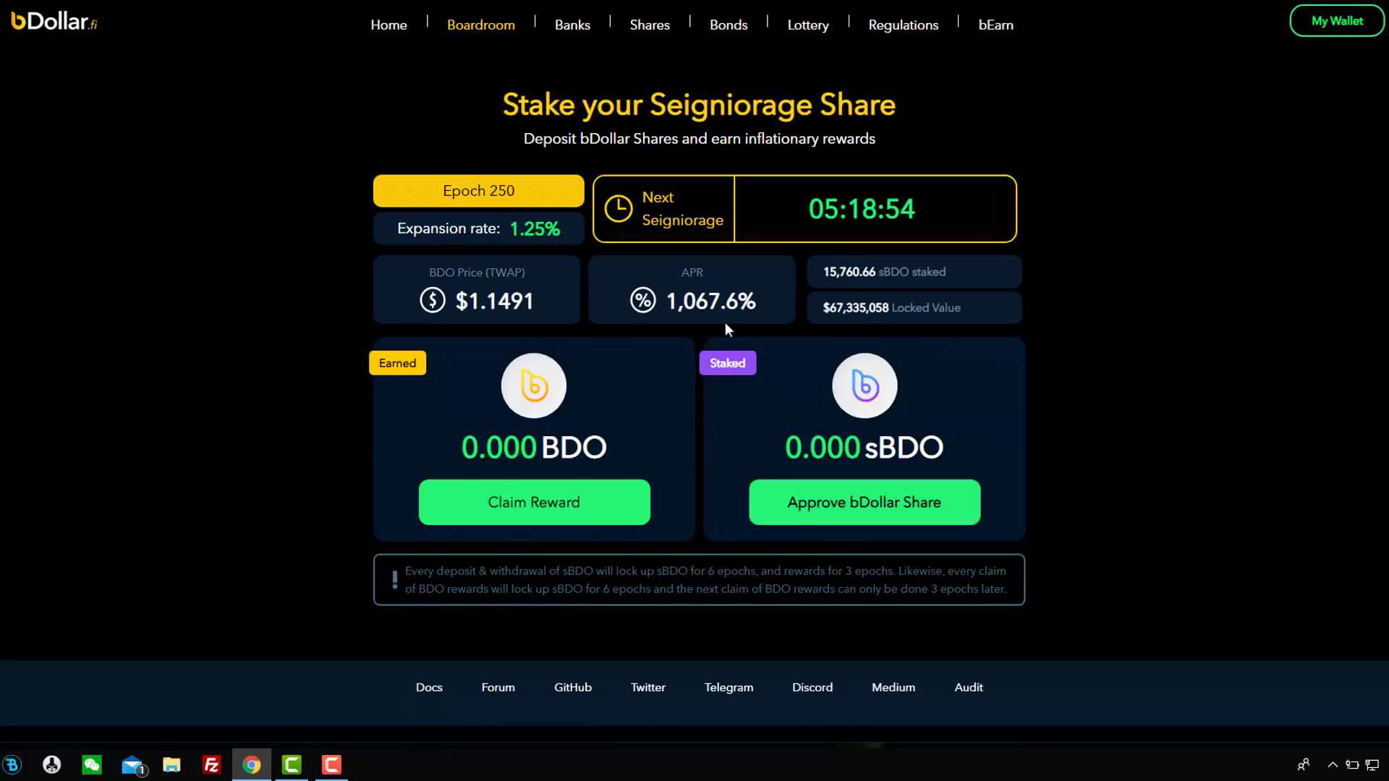
triple_click(628, 447)
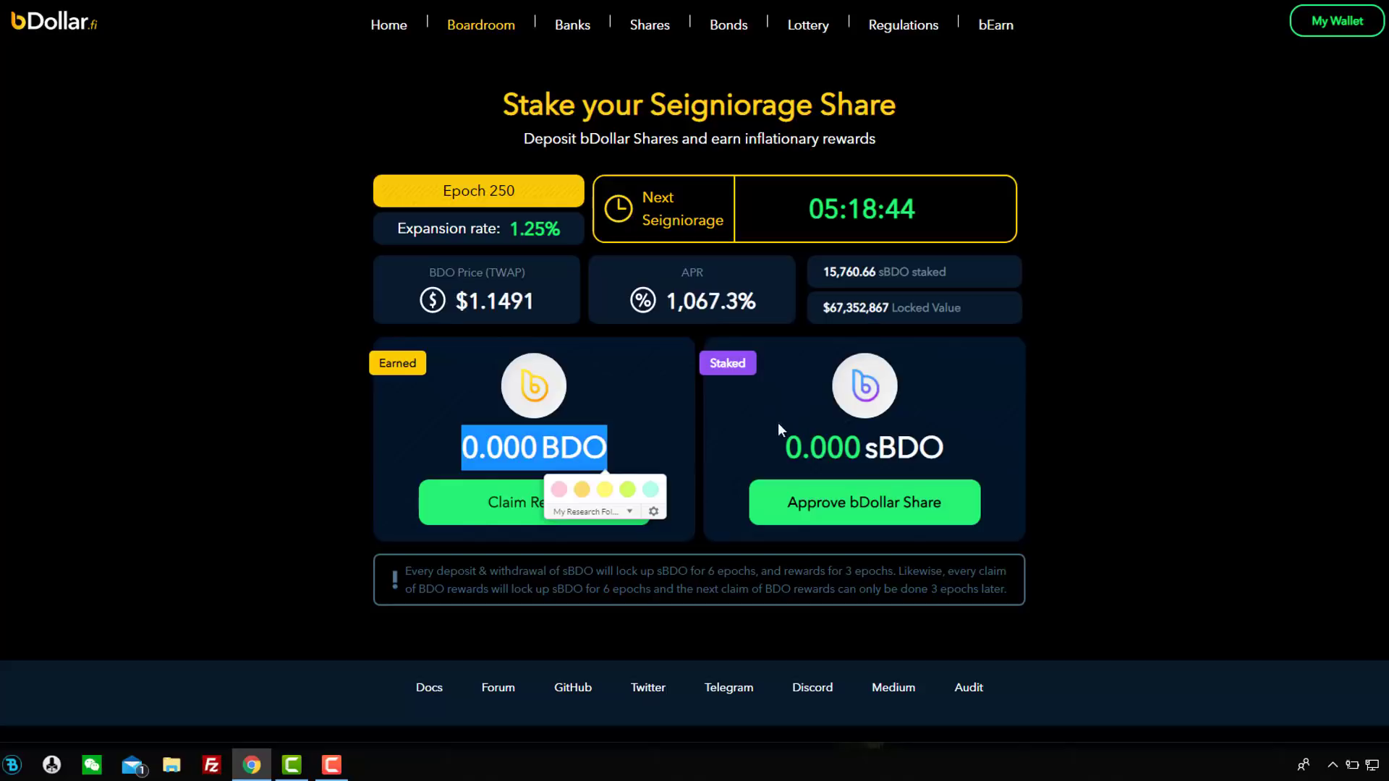
left_click_drag(957, 457, 777, 454)
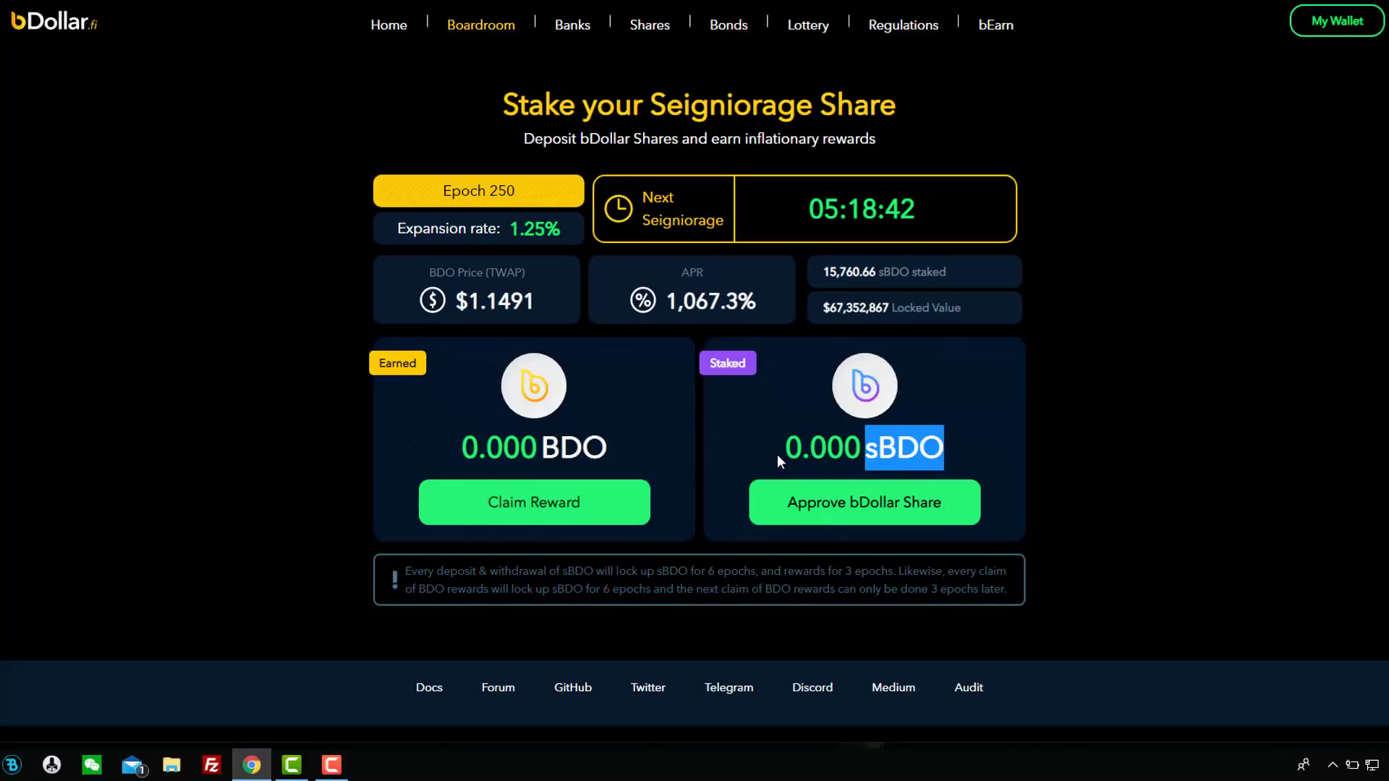
left_click_drag(634, 456, 464, 444)
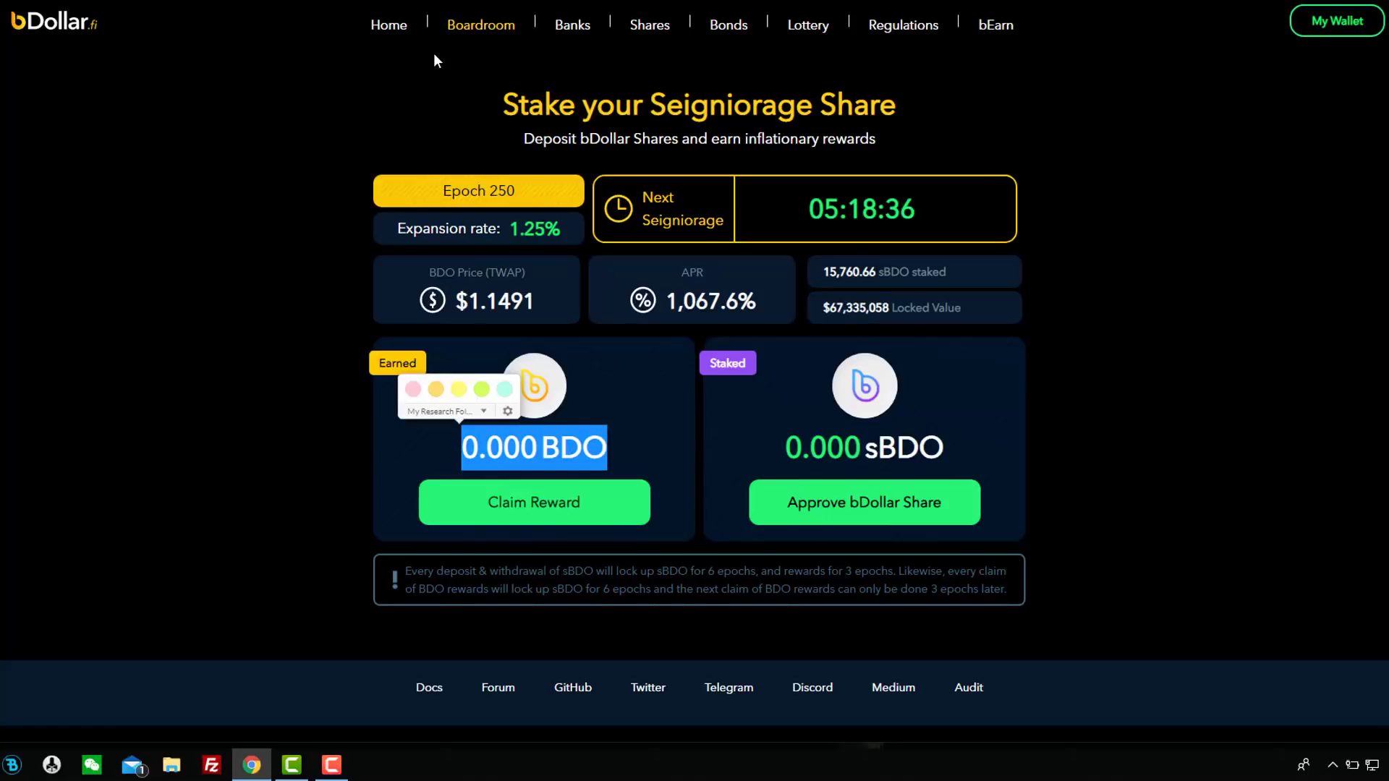
- Go back to the home page and review the price and supply cards of the three tokens
left_click(402, 29)
scroll(519, 560, "down", 2)
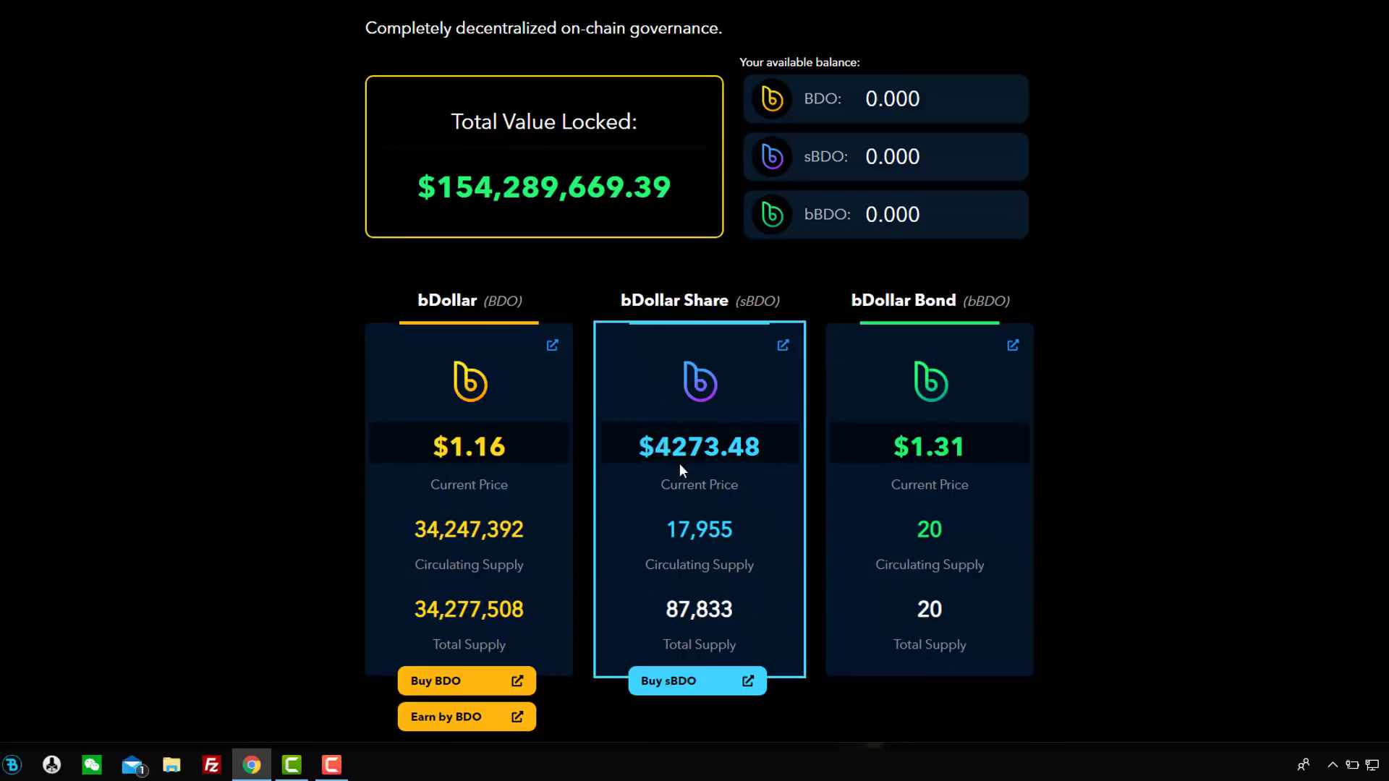
scroll(683, 495, "down", 2)
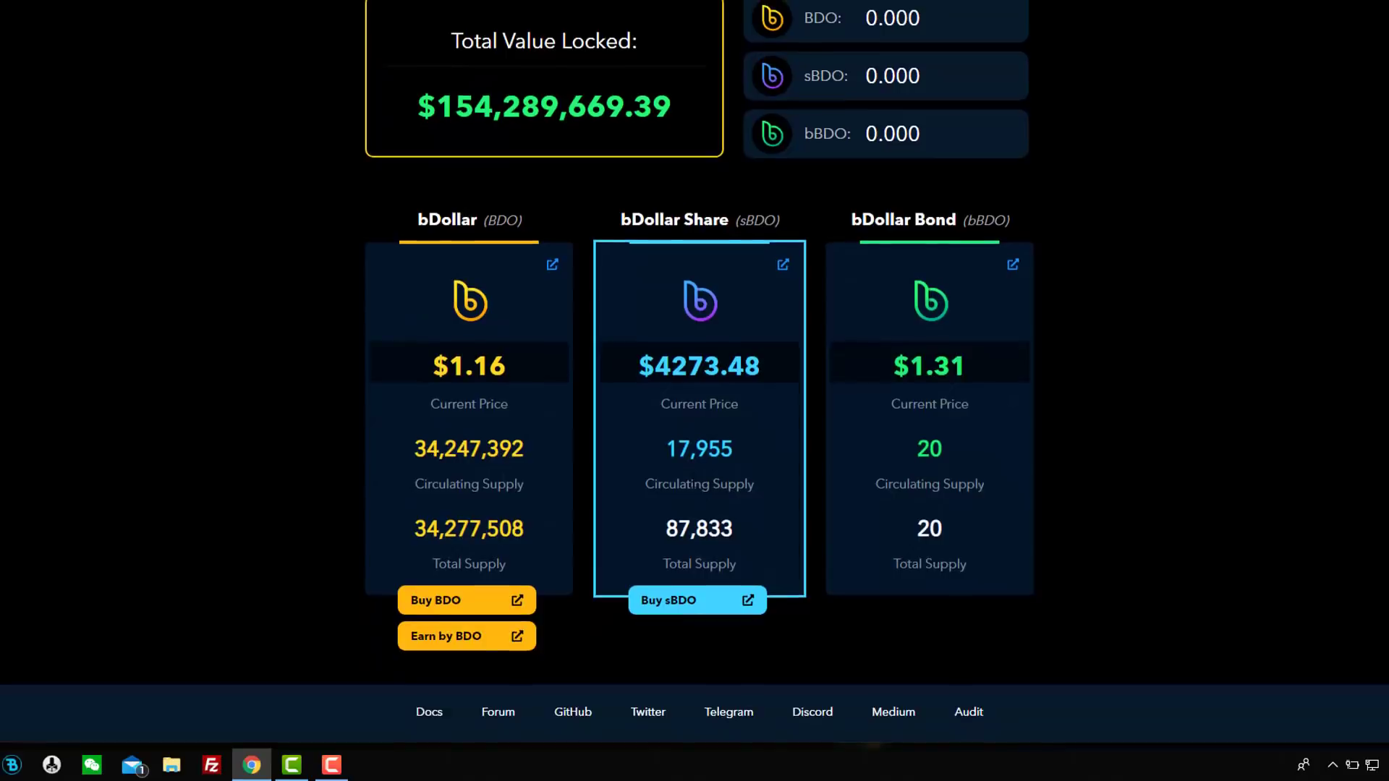
scroll(684, 495, "up", 2)
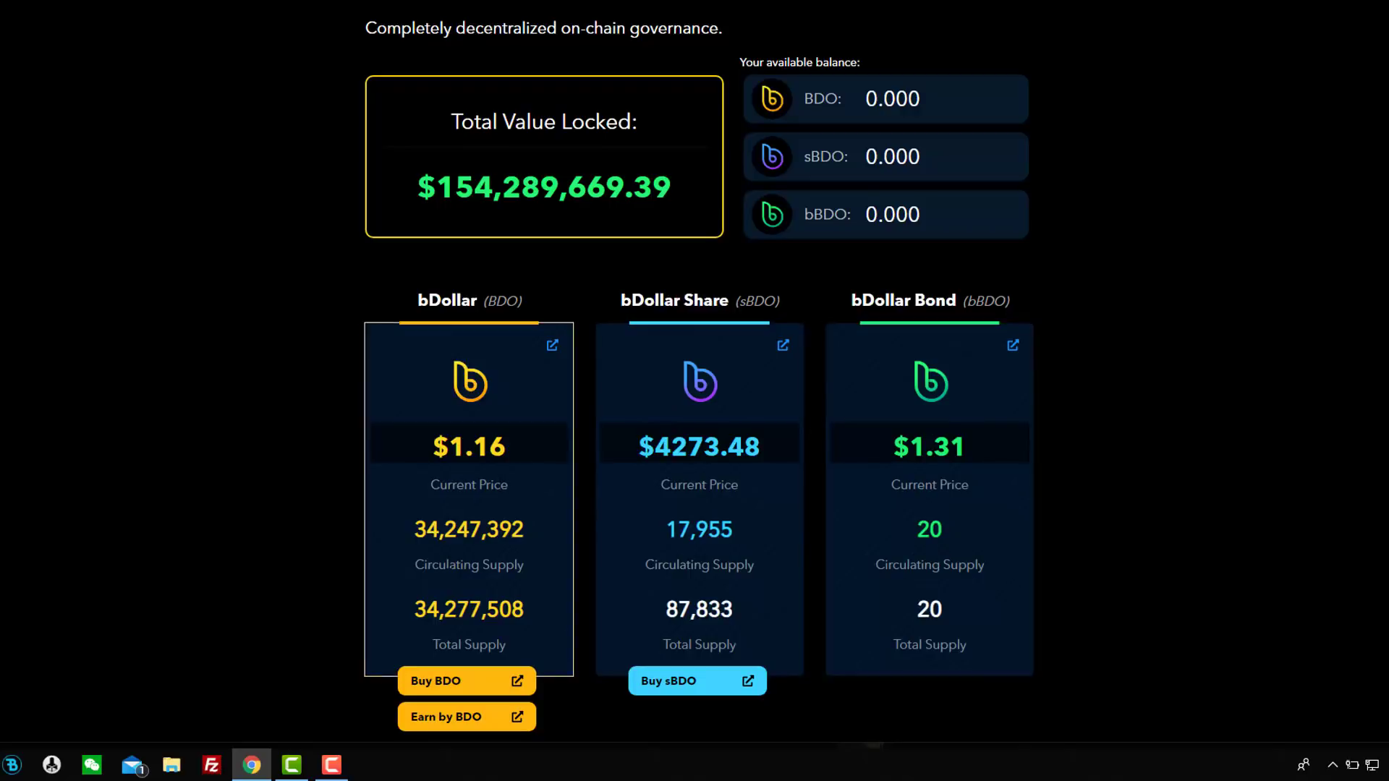
scroll(579, 185, "up", 2)
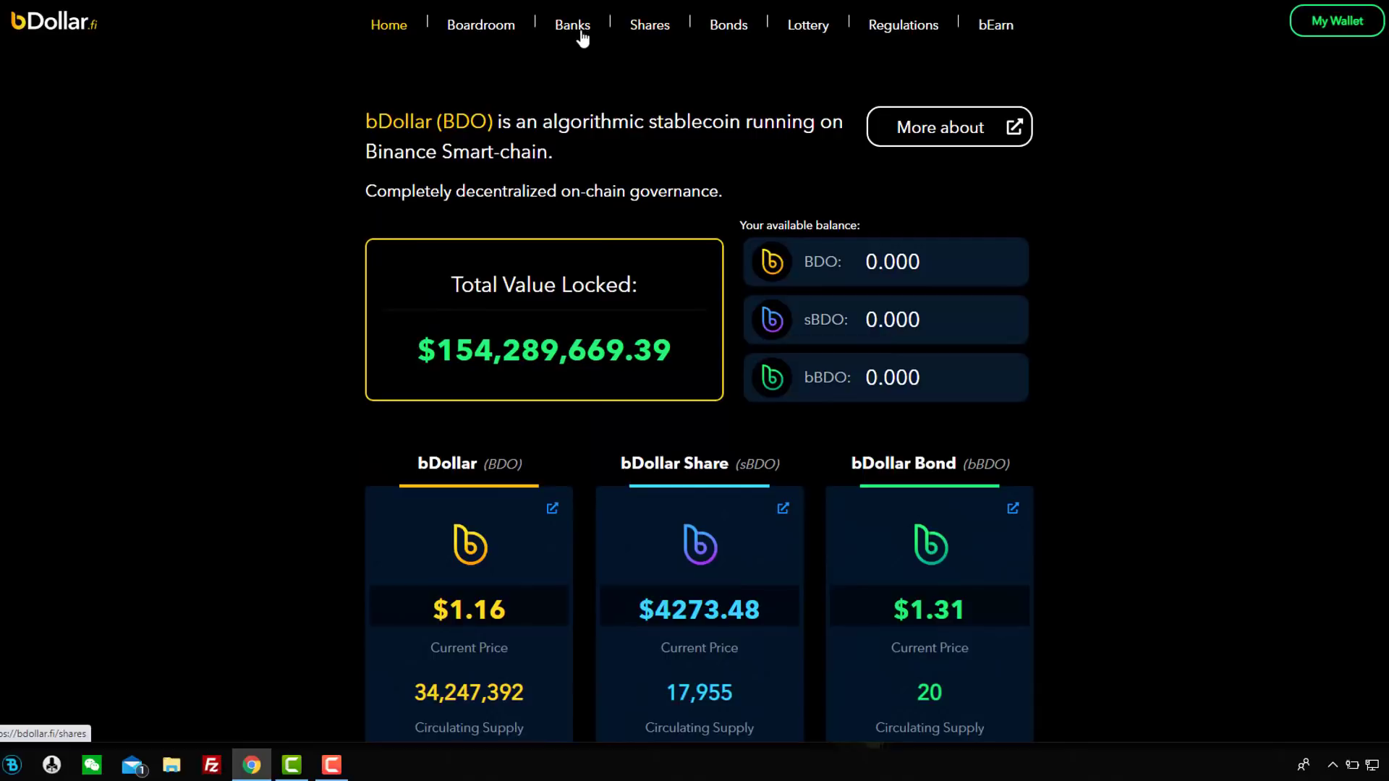
- Open the Bonds page and highlight the BDO epoch start price, then clear the selection
left_click(727, 27)
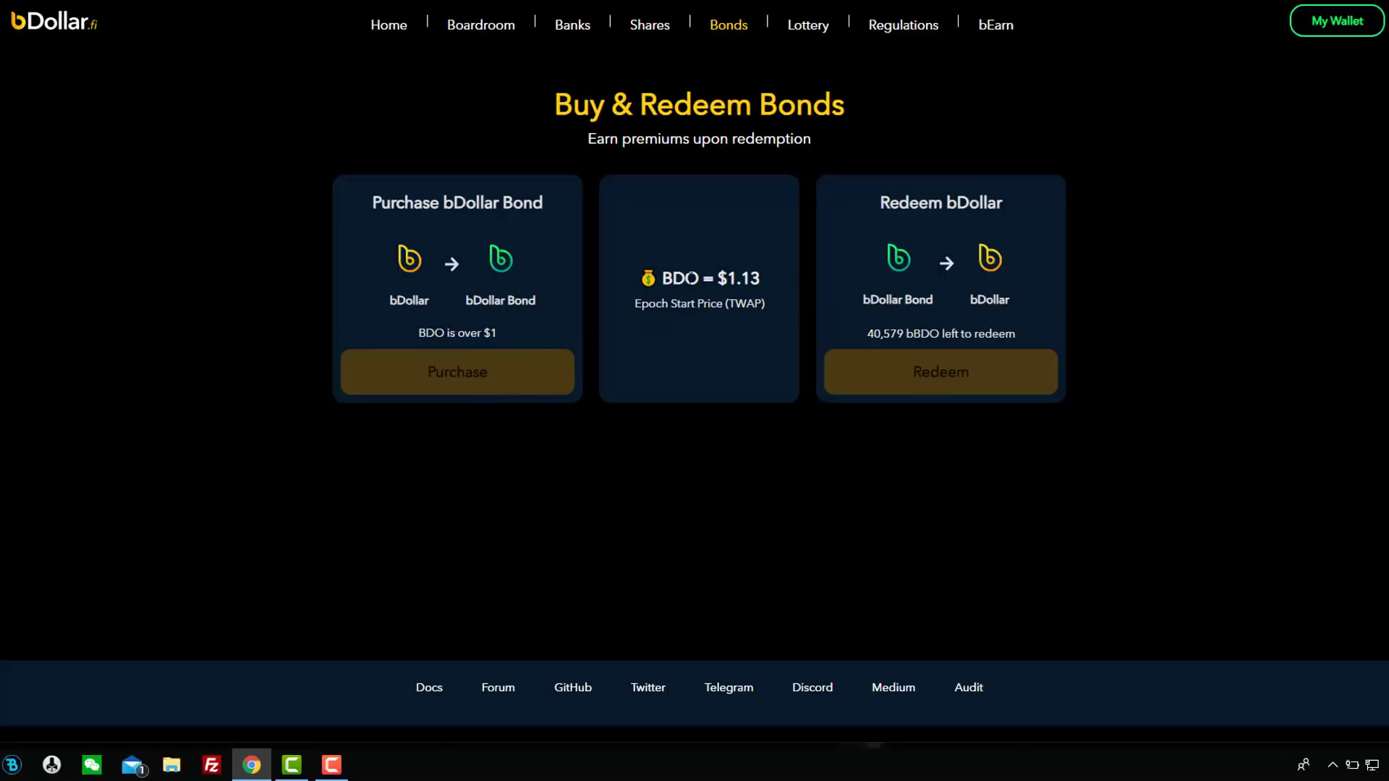
mouse_move(638, 277)
left_mouse_down()
mouse_move(843, 280)
mouse_move(782, 282)
left_mouse_up()
left_click(787, 475)
left_click_drag(642, 276, 765, 275)
left_click(771, 493)
- Return from Bonds to the home page and examine the total value locked, available balances and token supplies
left_click(401, 32)
scroll(654, 524, "down", 2)
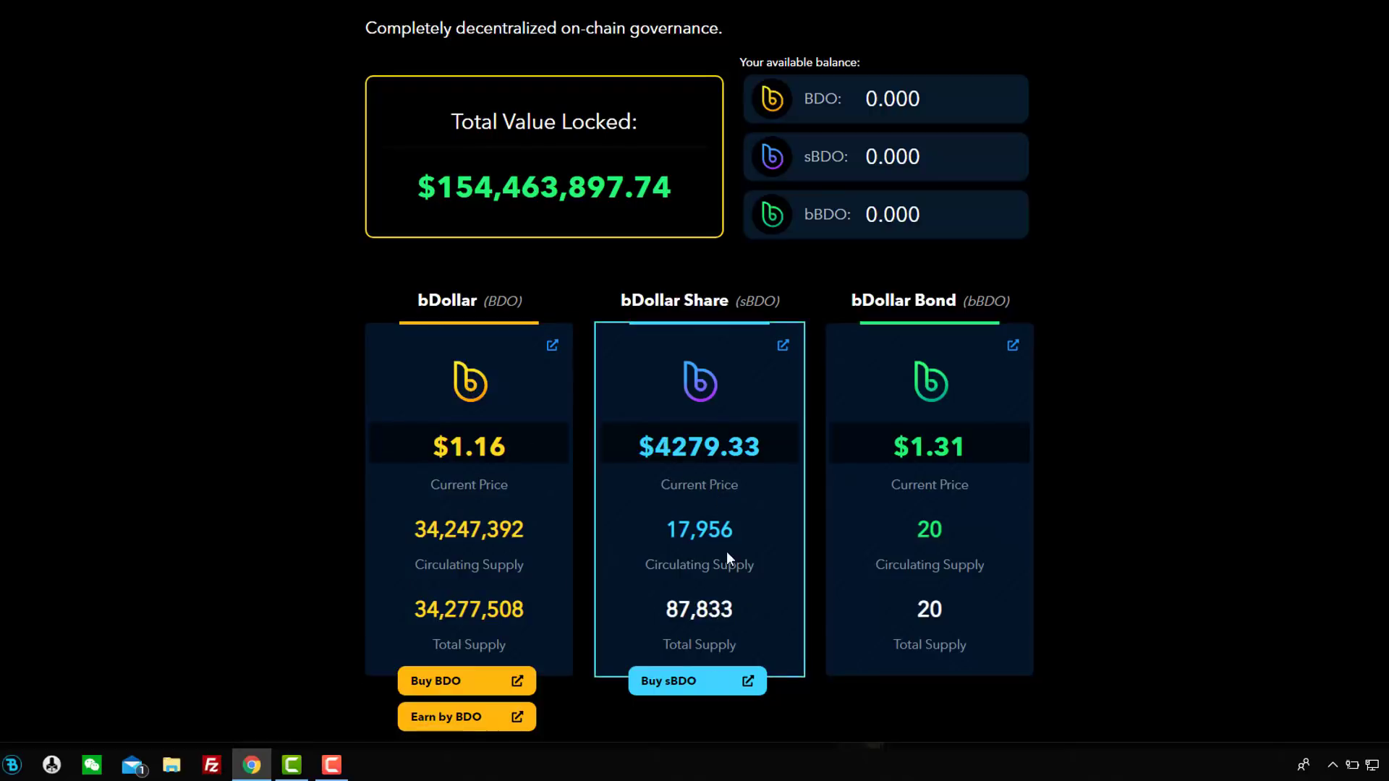
scroll(666, 470, "up", 2)
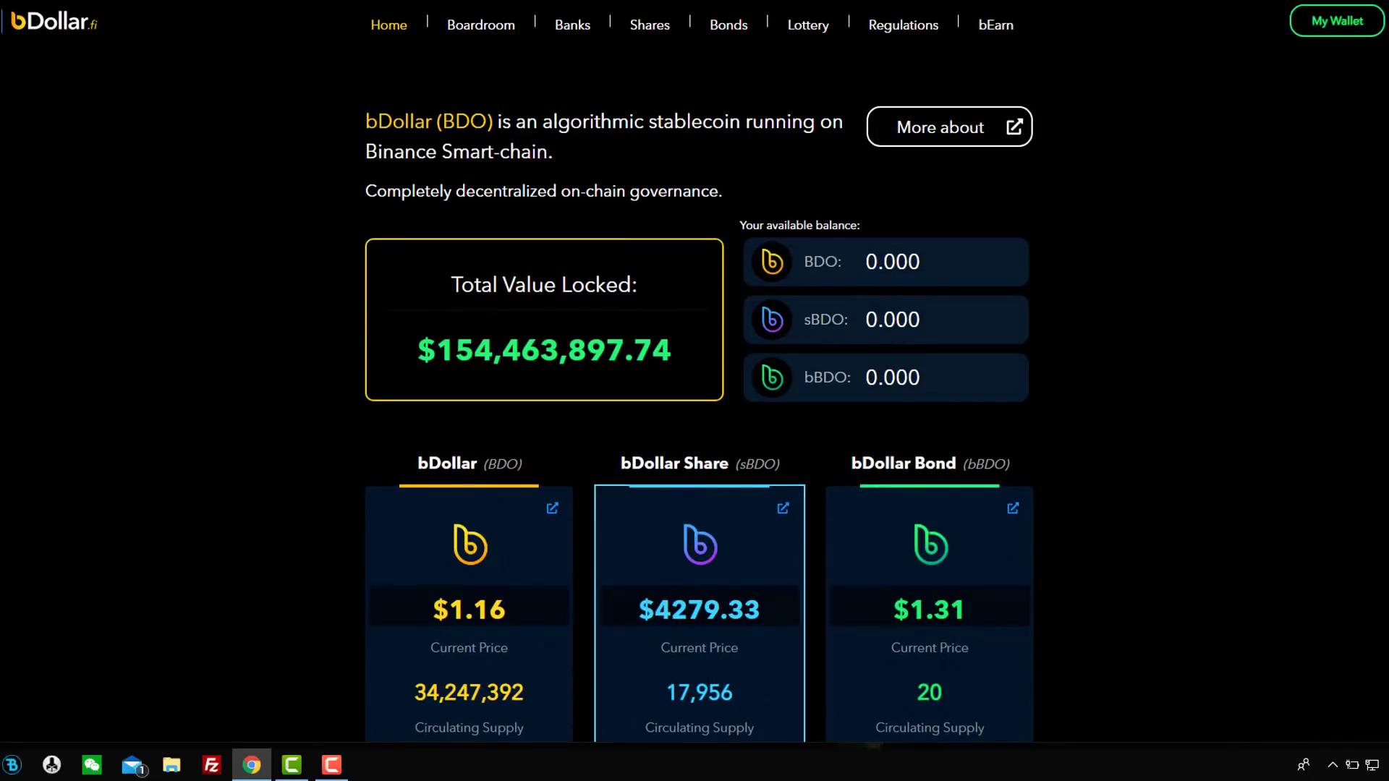
scroll(719, 617, "down", 1)
scroll(687, 485, "up", 1)
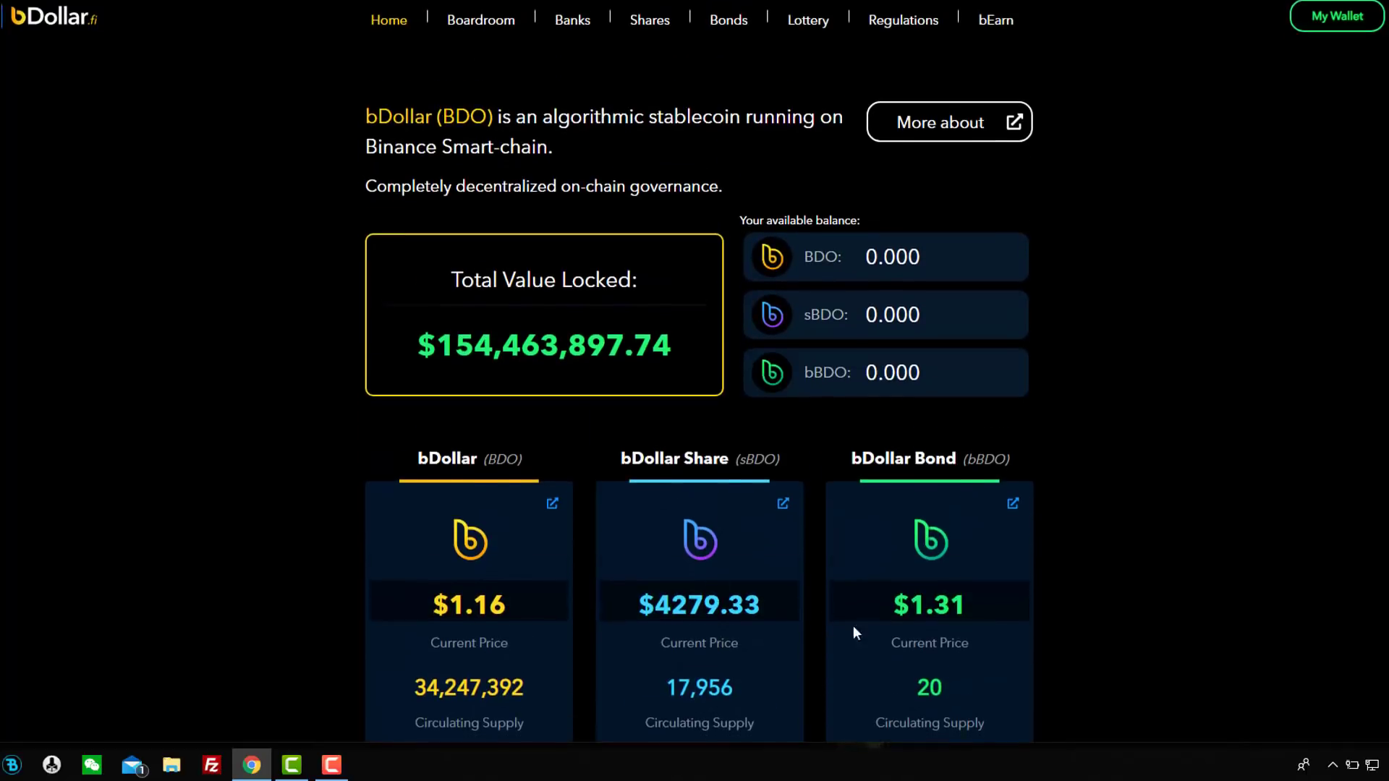
scroll(796, 627, "down", 1)
scroll(828, 532, "down", 2)
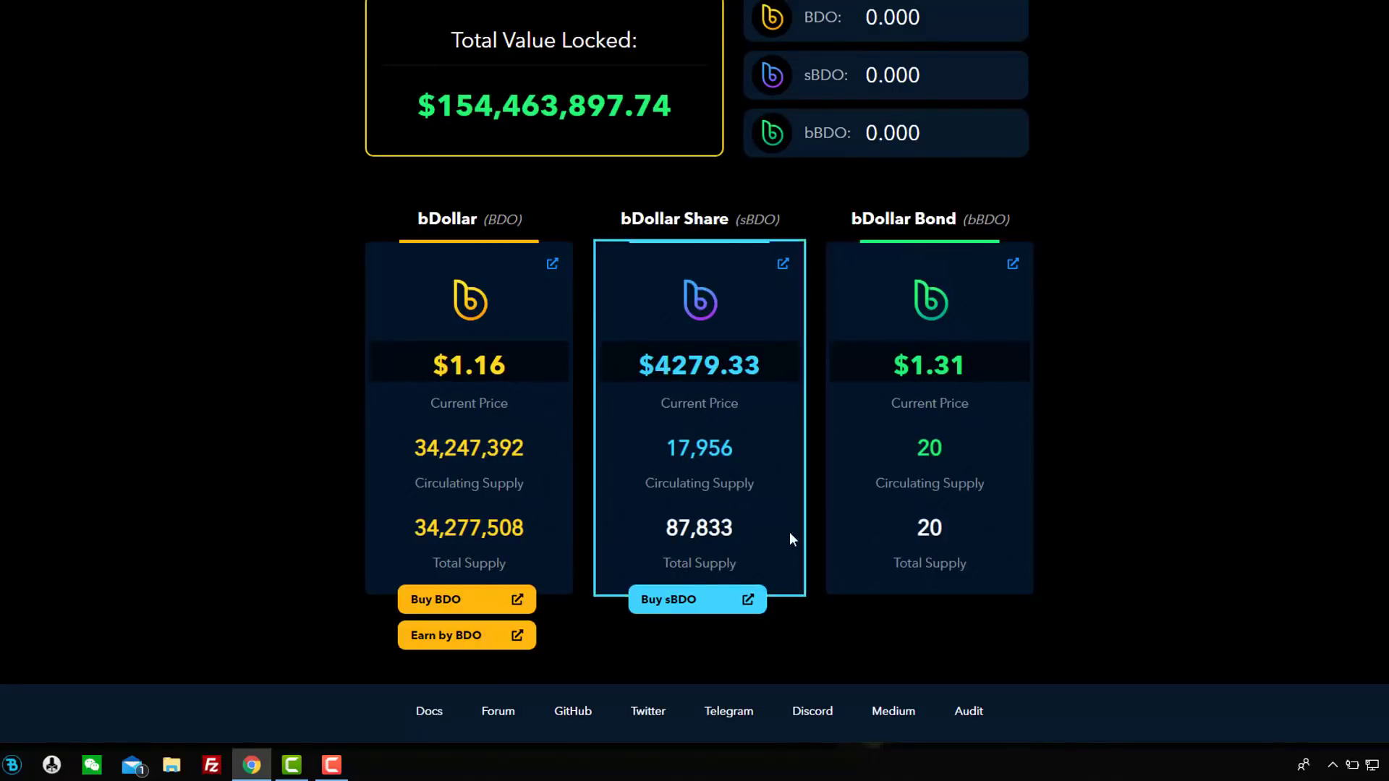
scroll(435, 575, "up", 3)
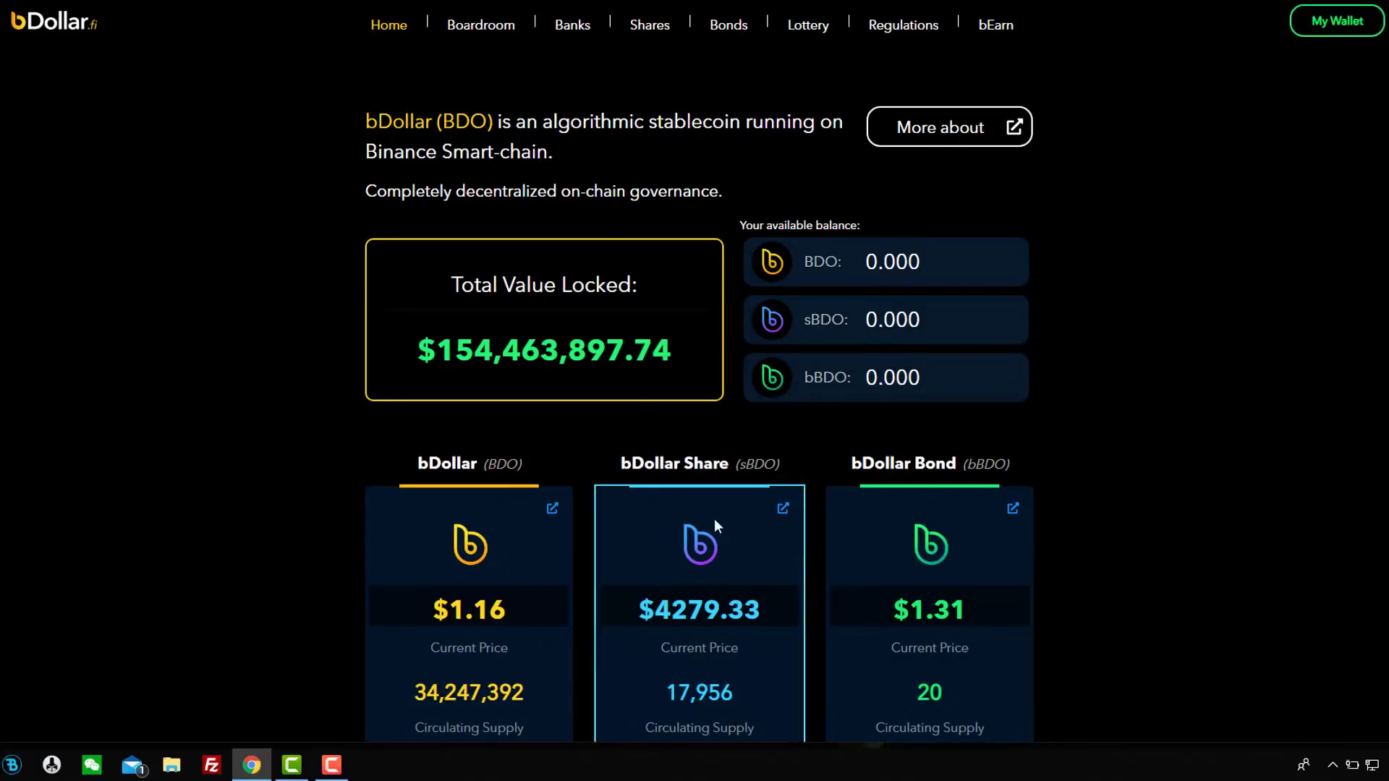
scroll(677, 490, "down", 3)
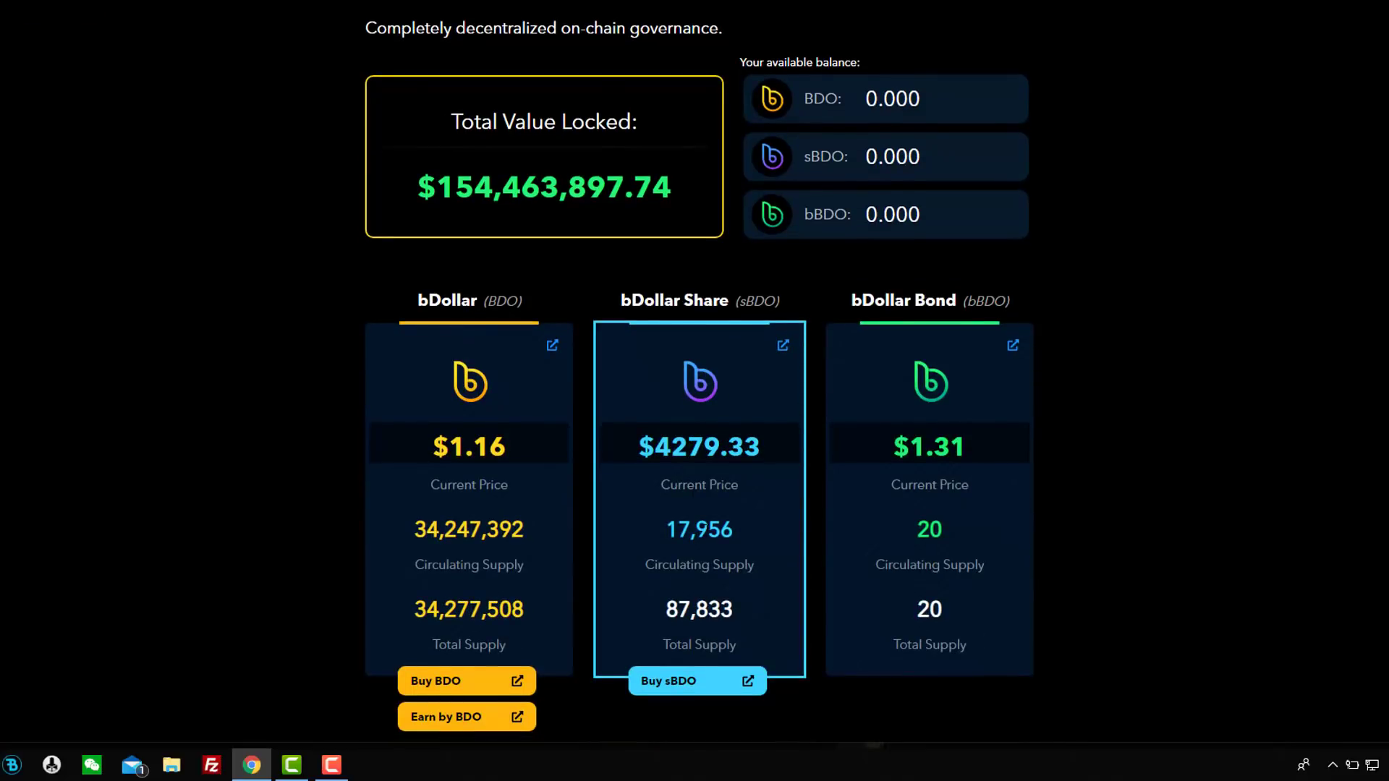
scroll(702, 437, "up", 3)
scroll(731, 359, "down", 3)
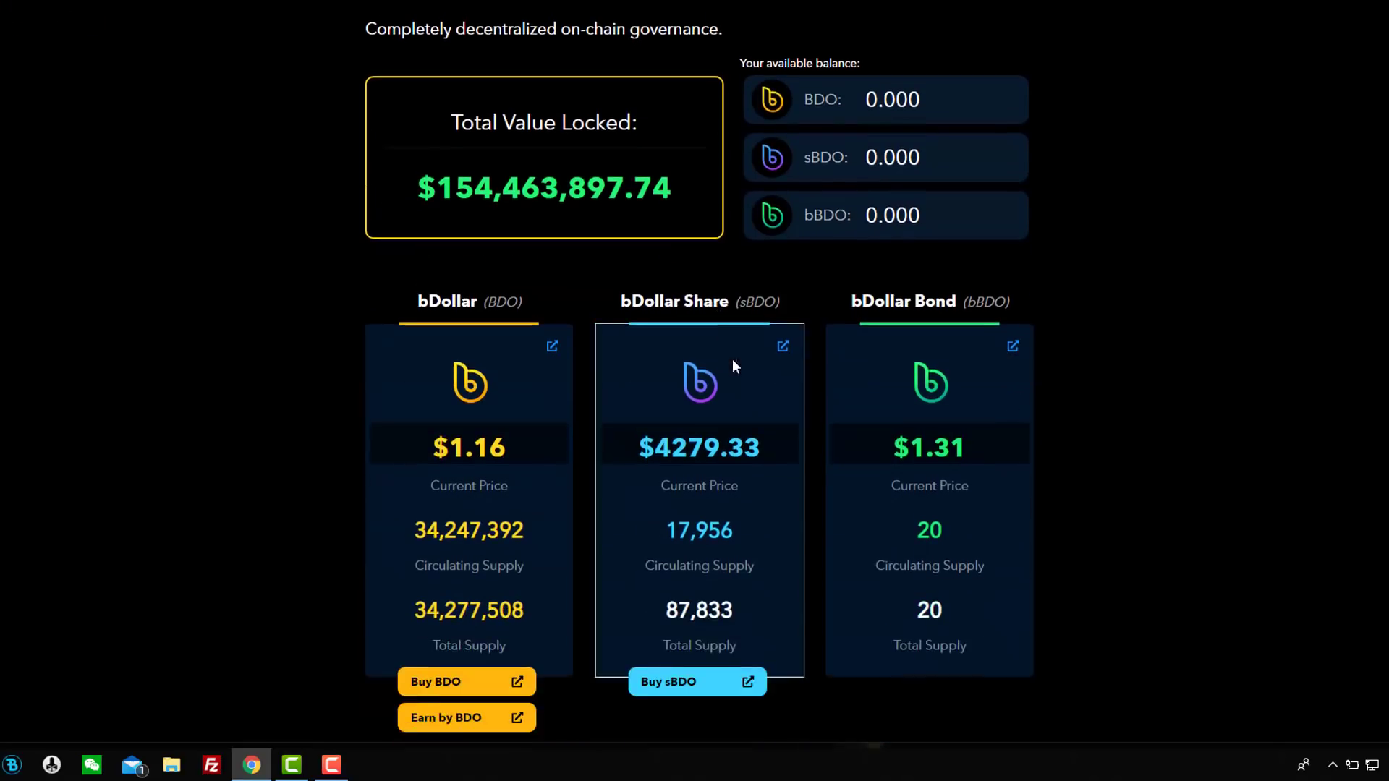
scroll(727, 358, "up", 3)
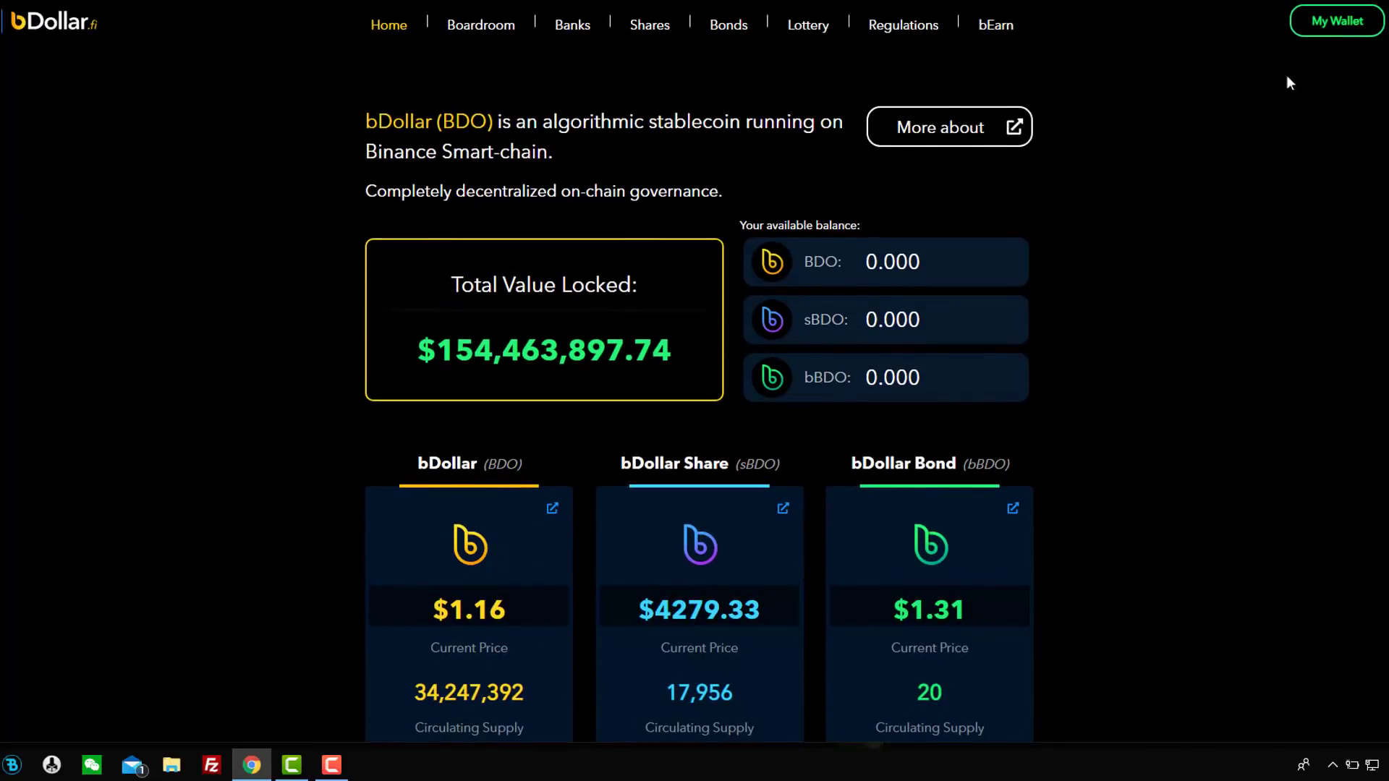
- Open the sBDO purchase page on PancakeSwap and enter 100 BUSD as the amount to exchange
scroll(744, 601, "down", 3)
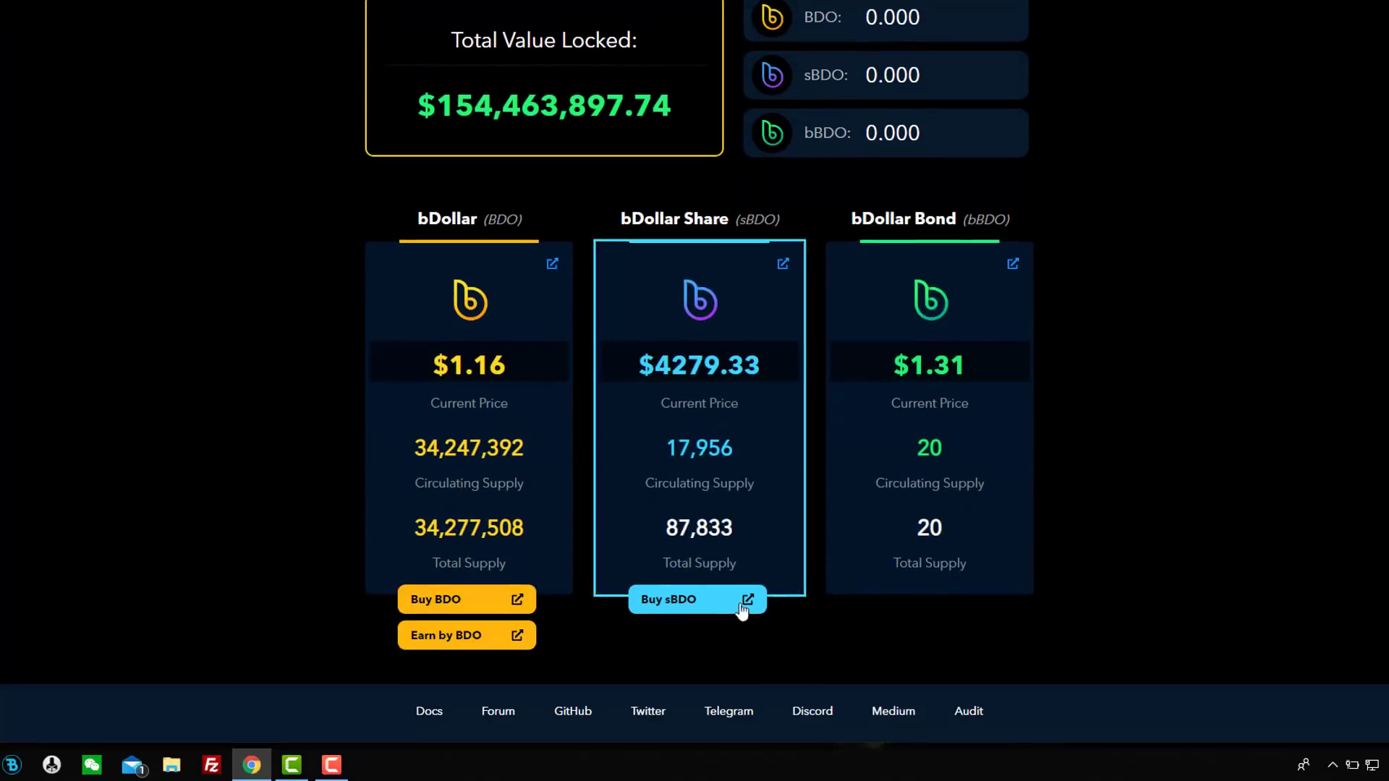
left_click(668, 602)
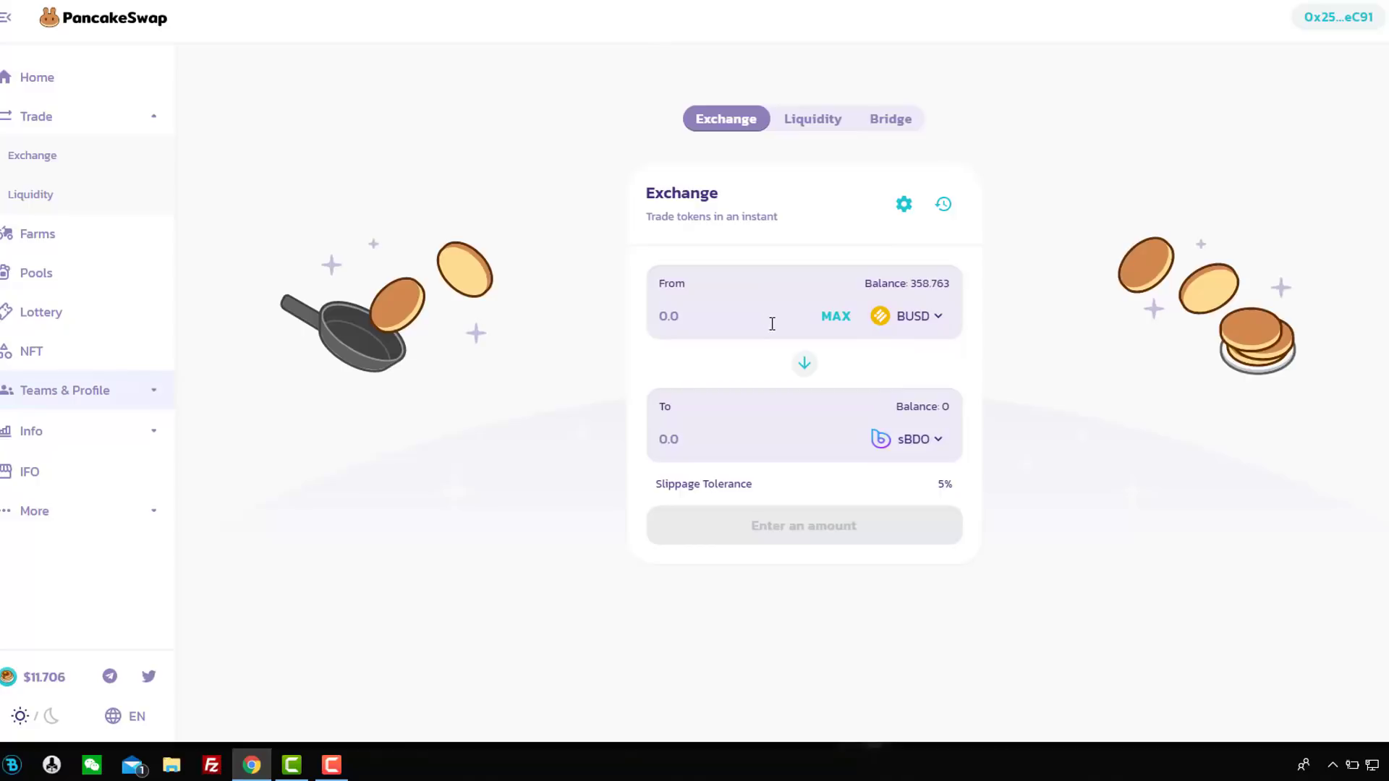
left_click(733, 321)
type("100")
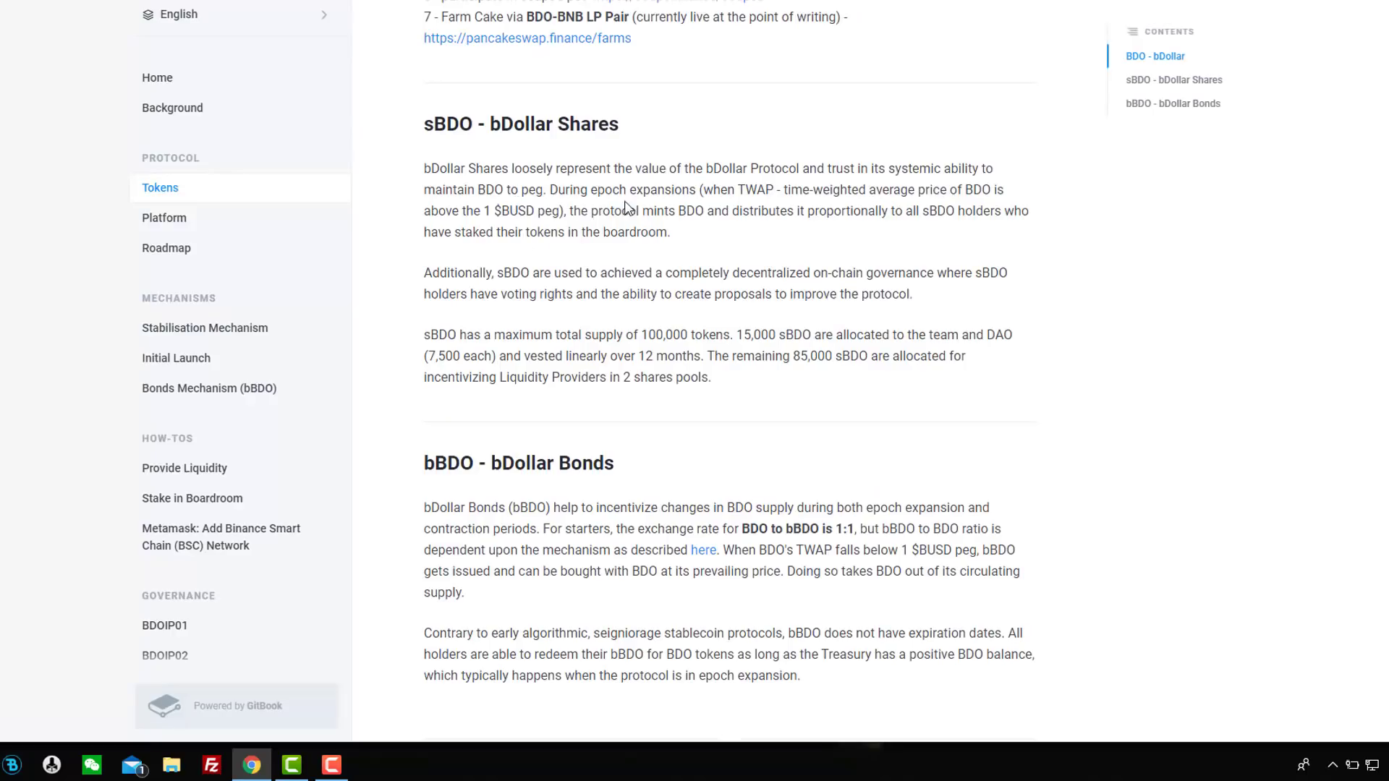
- Highlight the maximum sBDO supply in the bDollar documentation and the current sBDO price on the home page
left_click_drag(636, 335, 729, 335)
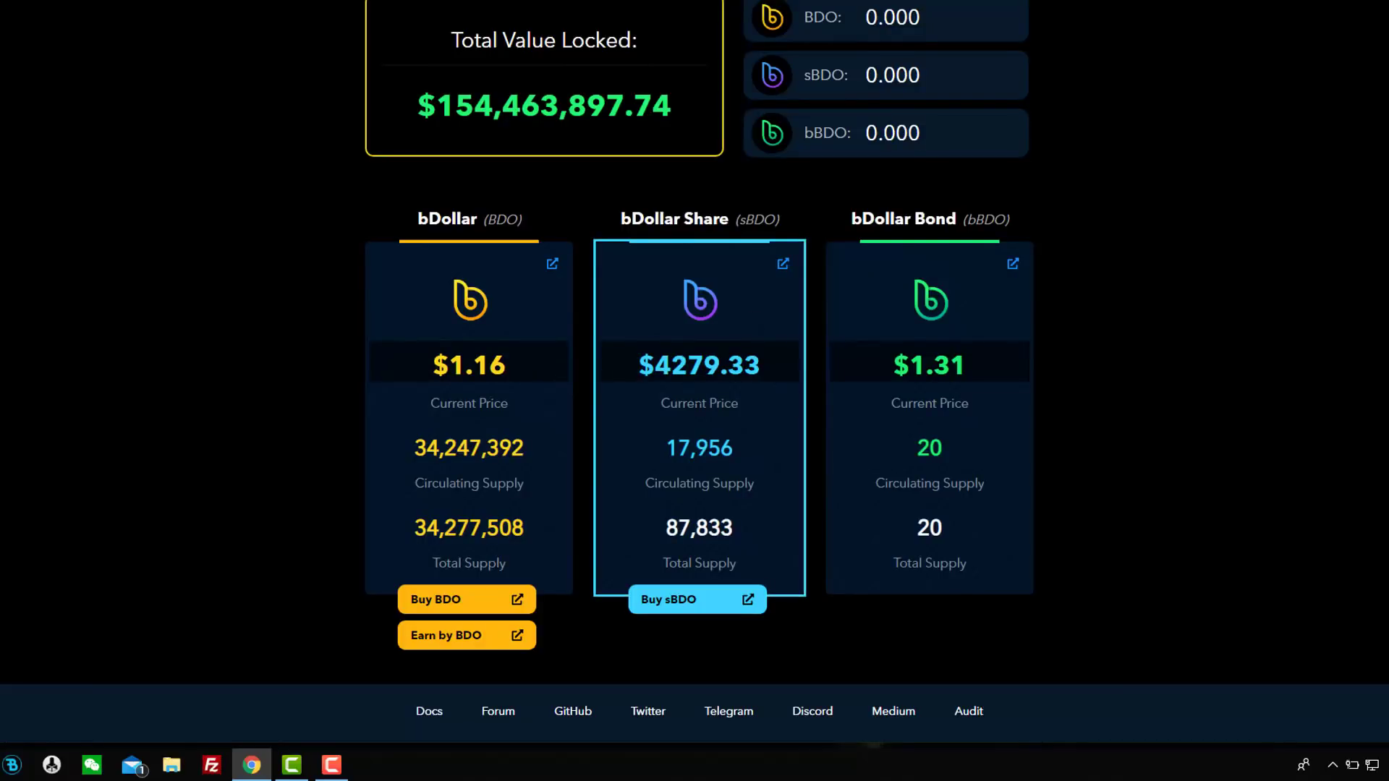
left_click_drag(636, 372, 771, 375)
left_click(962, 304)
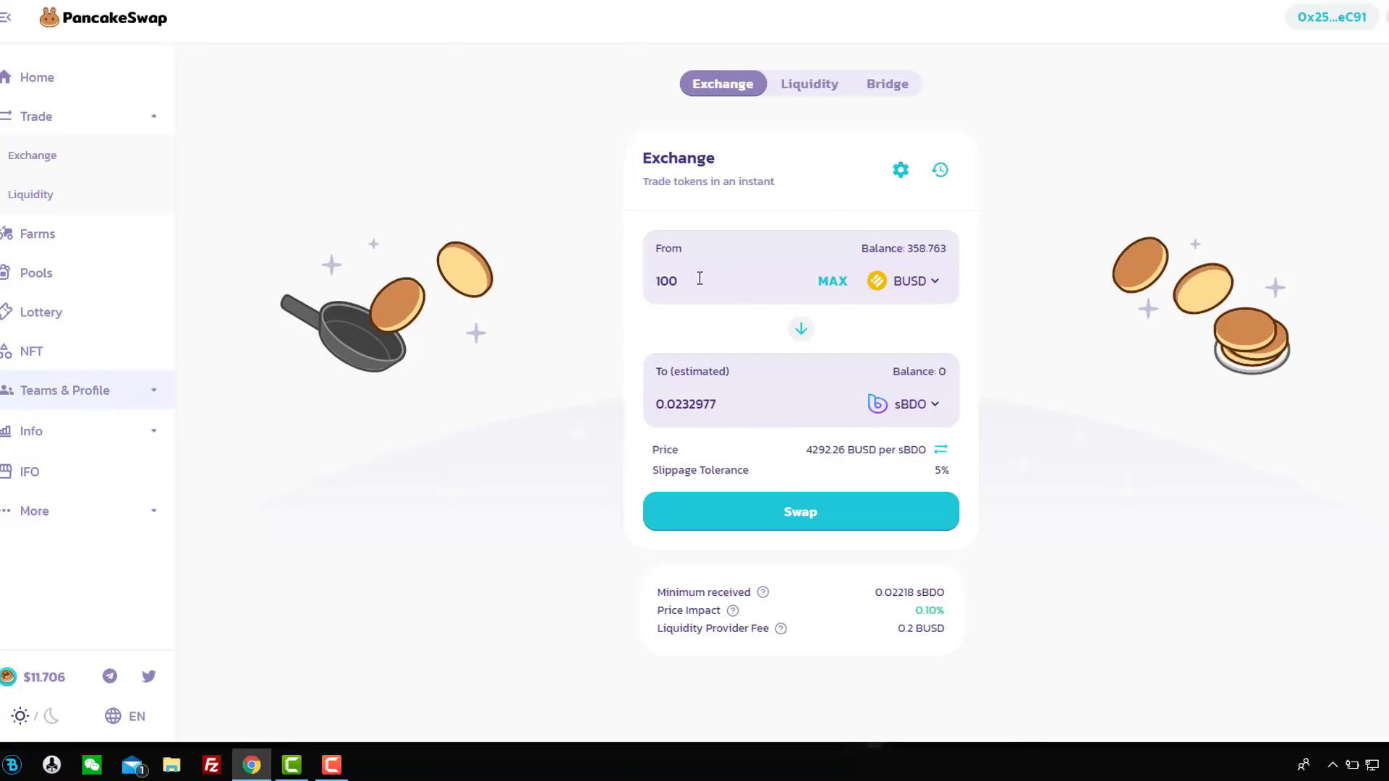
- Swap 100 BUSD for sBDO on PancakeSwap, accepting the updated price and approving the transaction in MetaMask
left_click(824, 514)
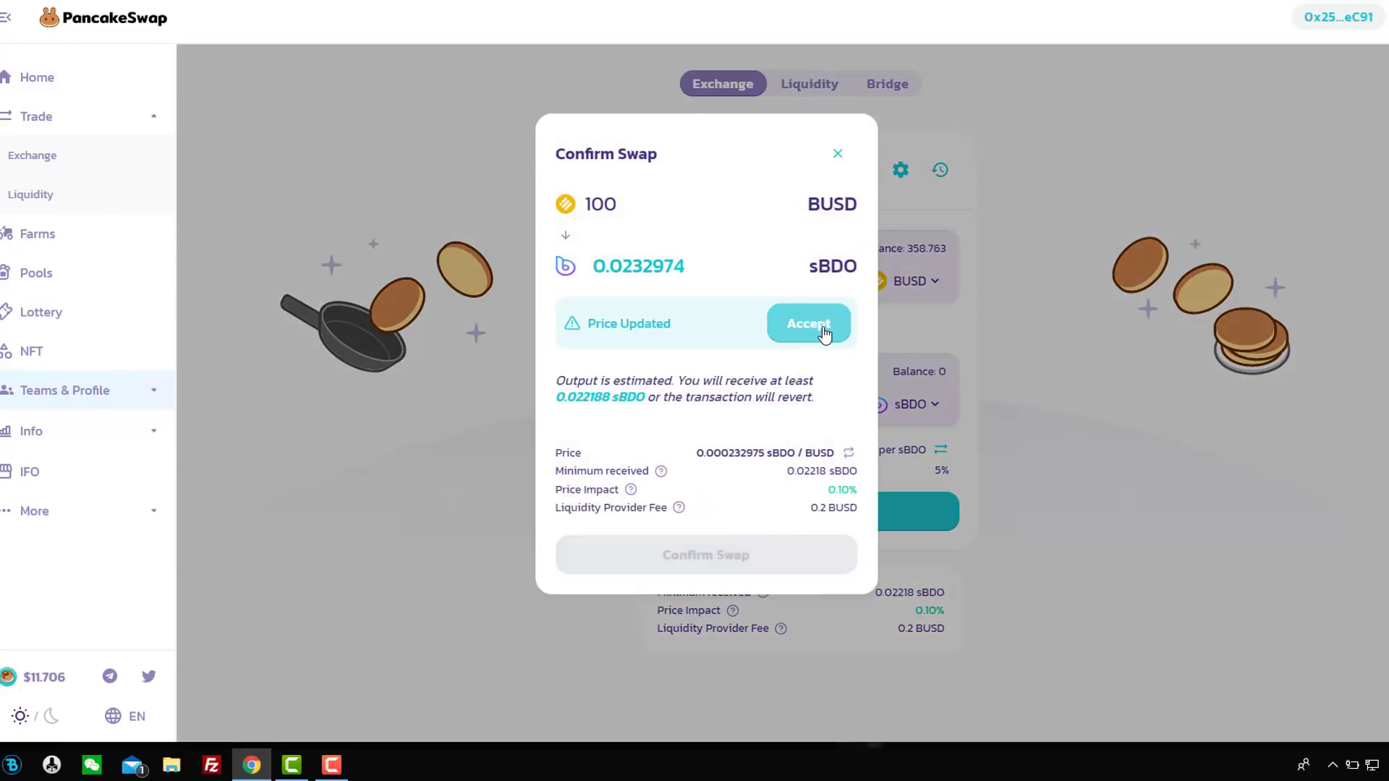
left_click(808, 324)
left_click(722, 555)
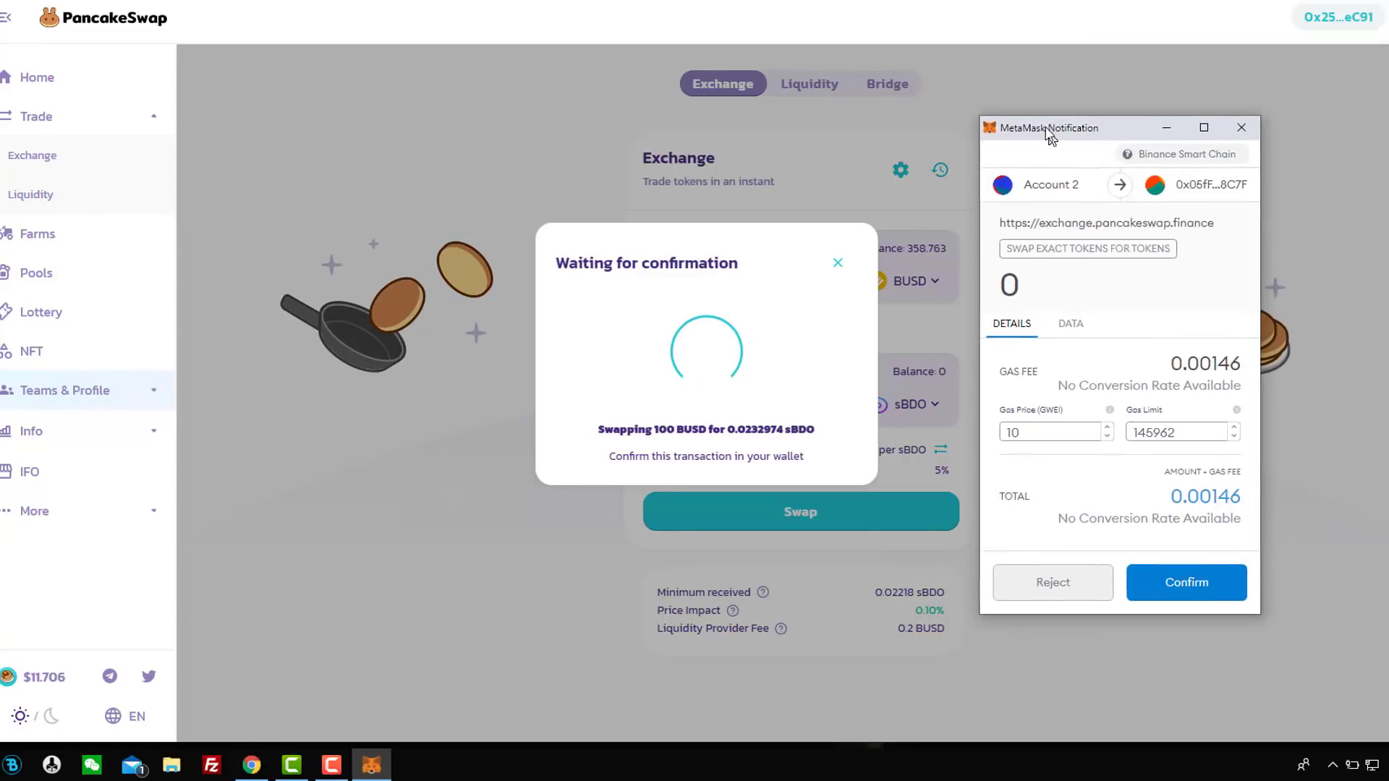
left_click(1181, 578)
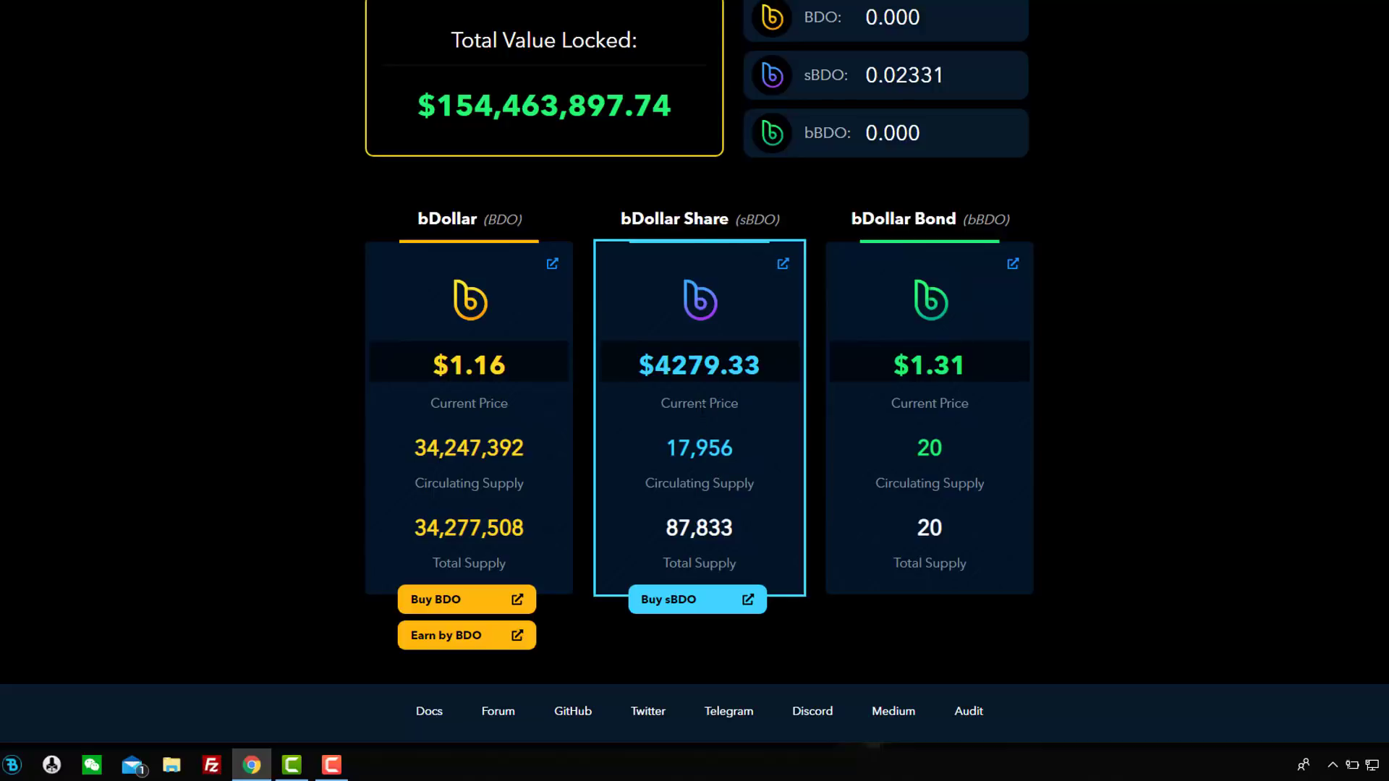
- Check the sBDO balance on the bDollar home page and open the Shares page with its liquidity banks
scroll(710, 418, "up", 3)
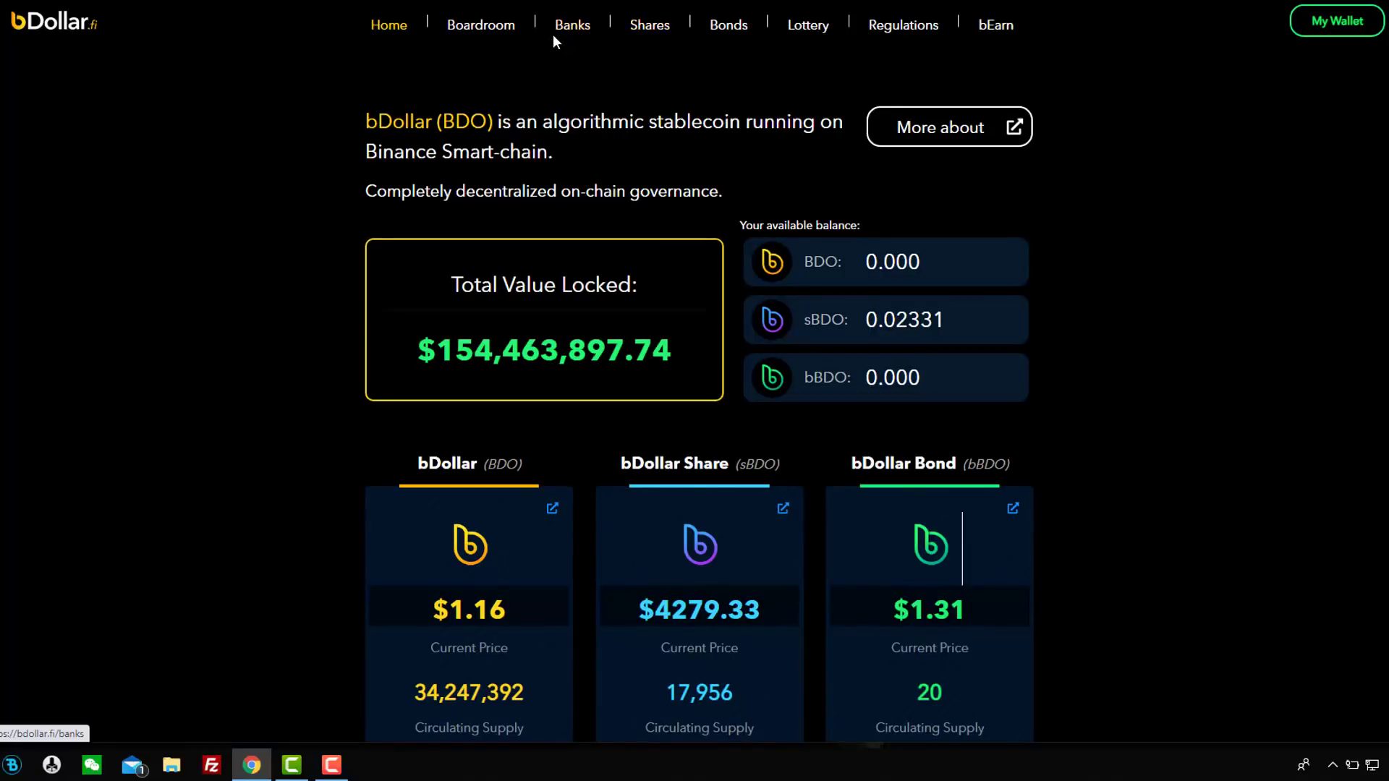
left_click(649, 29)
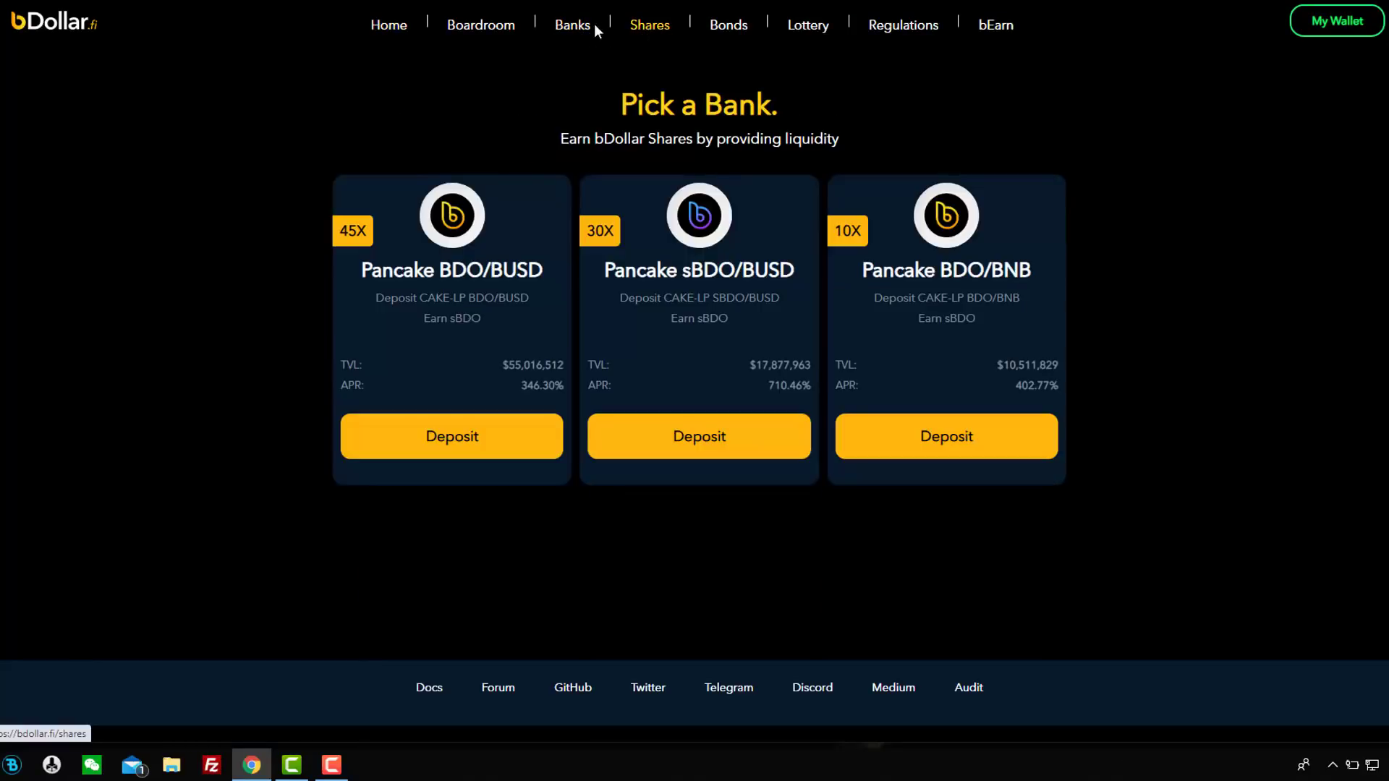
- Open the Boardroom and approve bDollar Share spending for staking, confirming the permission in MetaMask
left_click(568, 29)
left_click(509, 29)
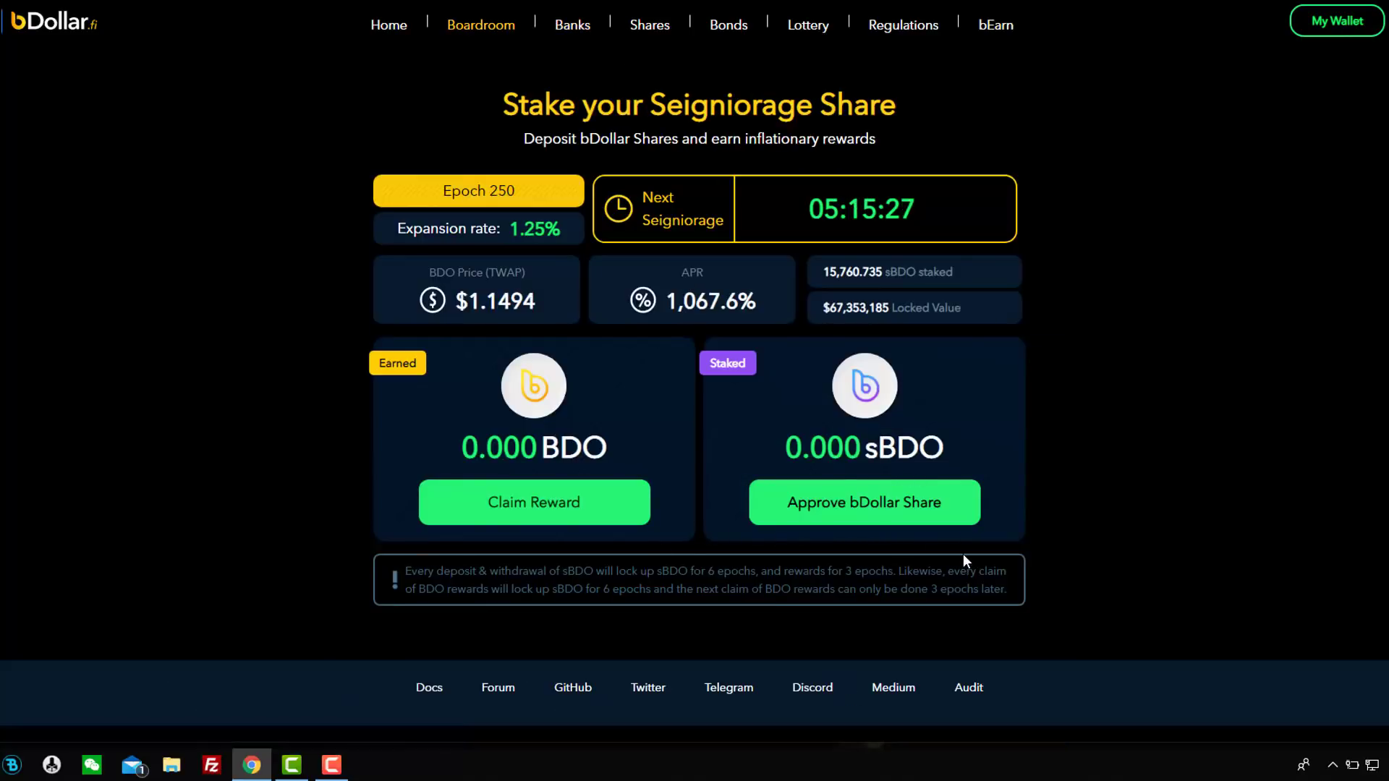
left_click(885, 518)
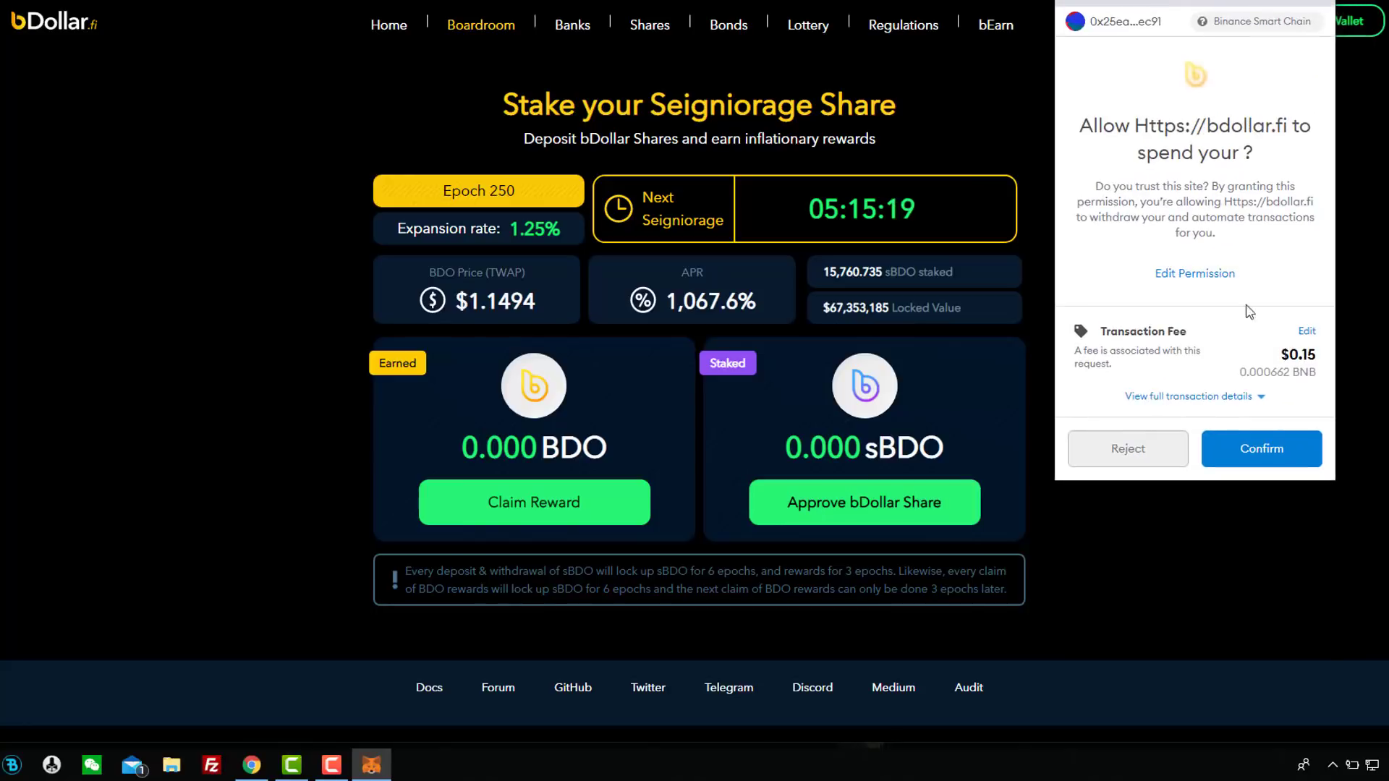
left_click(1262, 450)
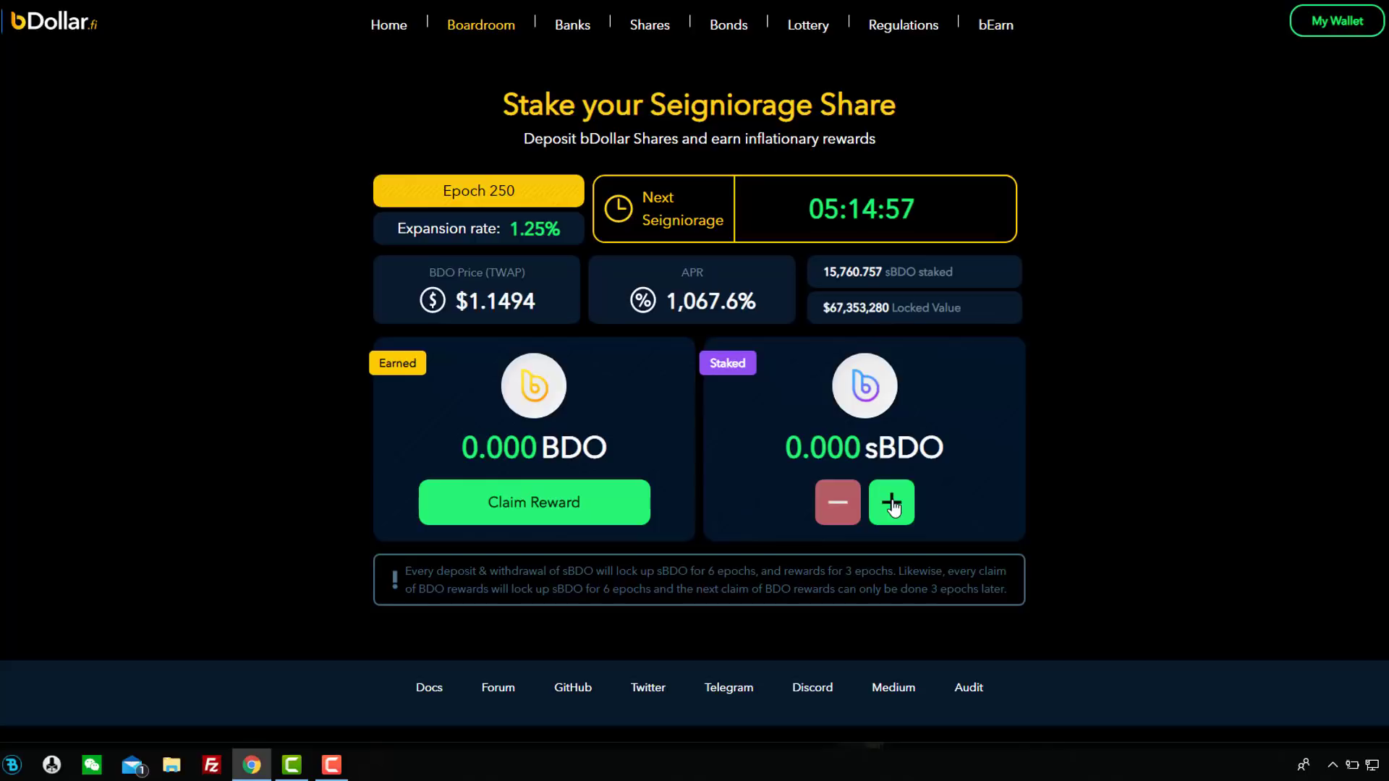
- Deposit the maximum available amount of 0.023314858965632259 bDollar Share into the Boardroom
left_click(892, 499)
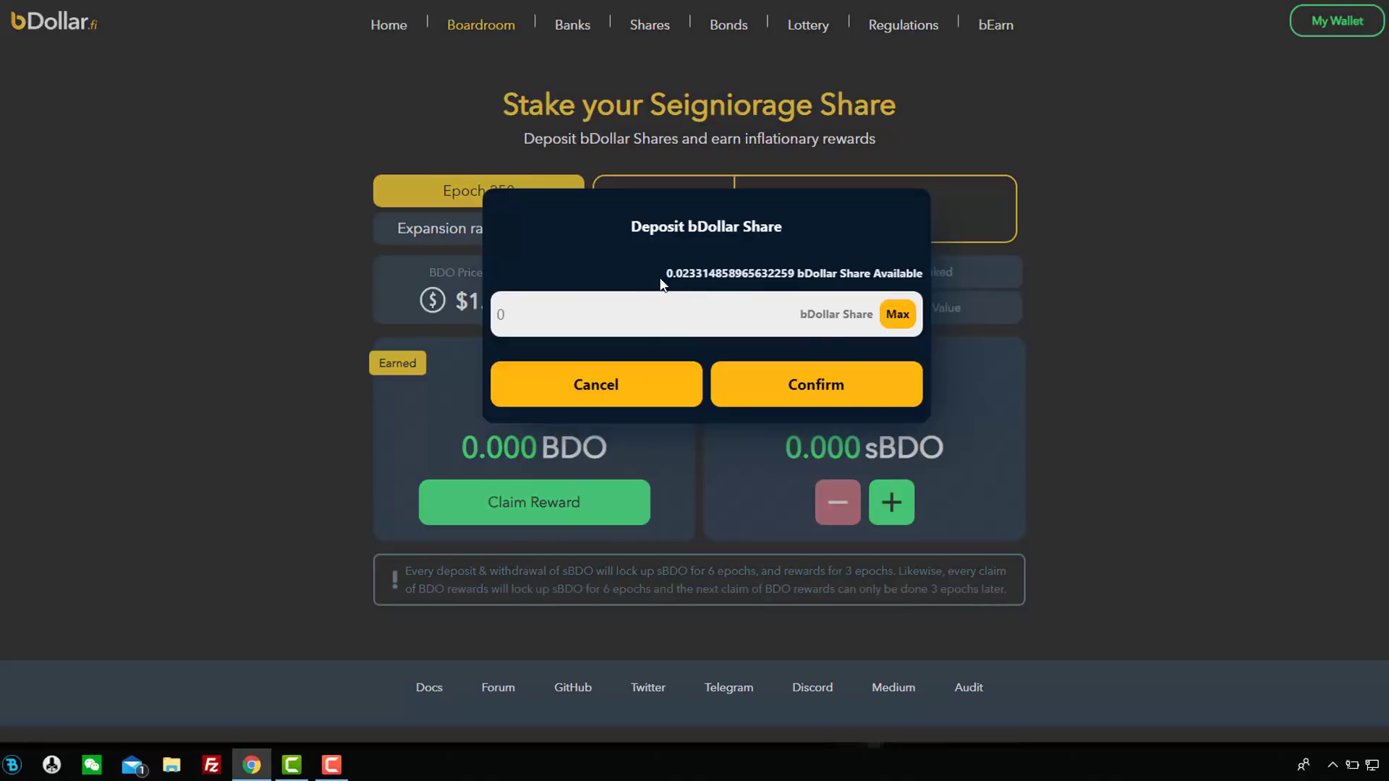
left_click_drag(660, 279, 796, 273)
left_click(897, 314)
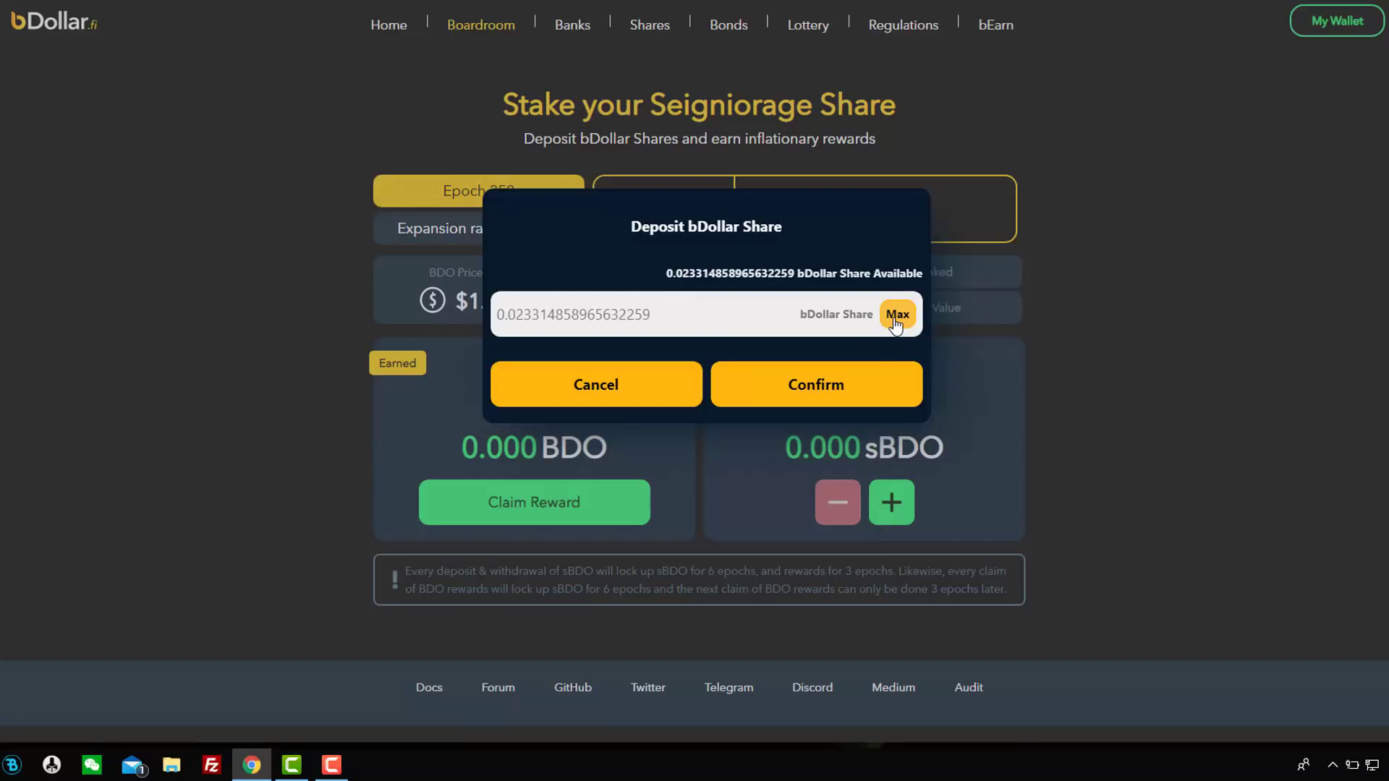
left_click(826, 390)
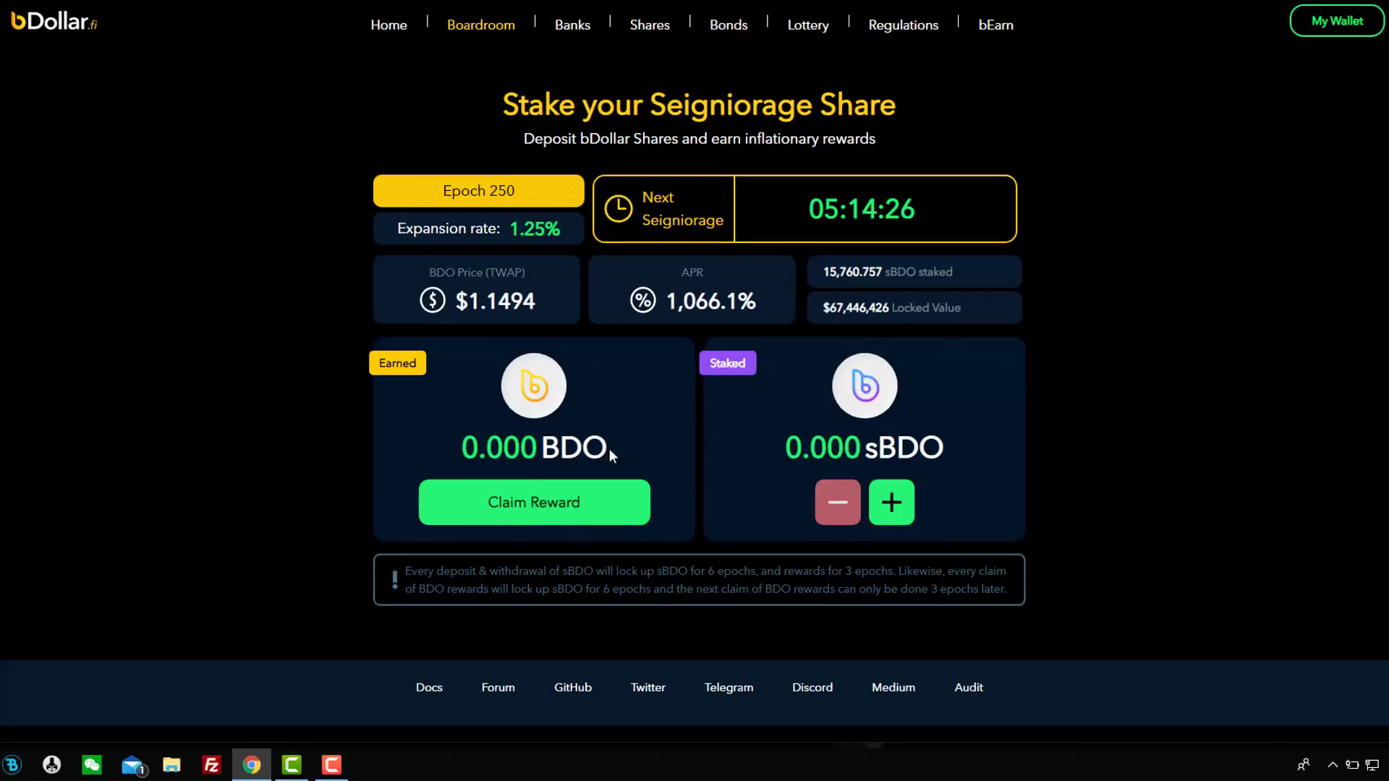
- Highlight the earned BDO, the staked sBDO and the next seigniorage countdown in the Boardroom
left_click_drag(608, 448, 465, 449)
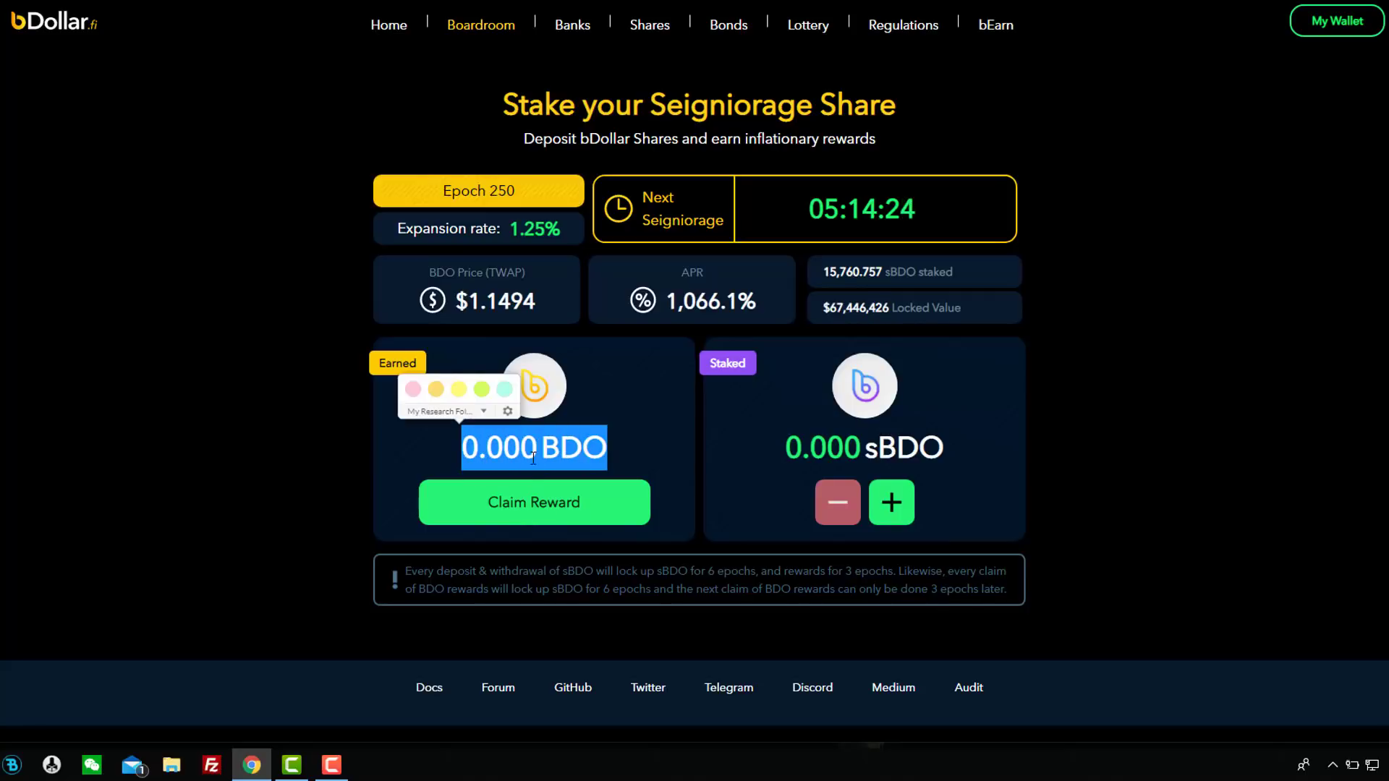
left_click(613, 448)
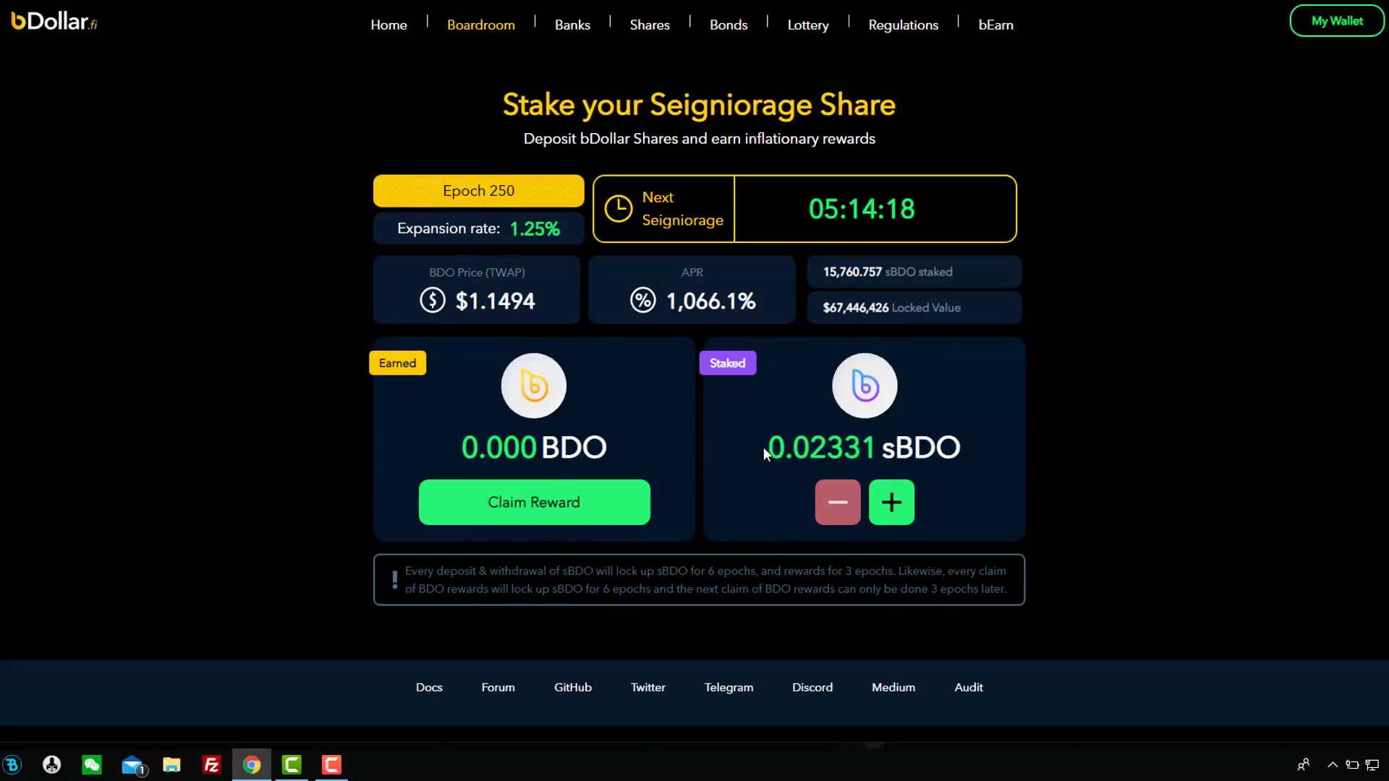
left_click_drag(881, 448, 978, 445)
left_click(1190, 401)
left_click_drag(798, 208, 1004, 230)
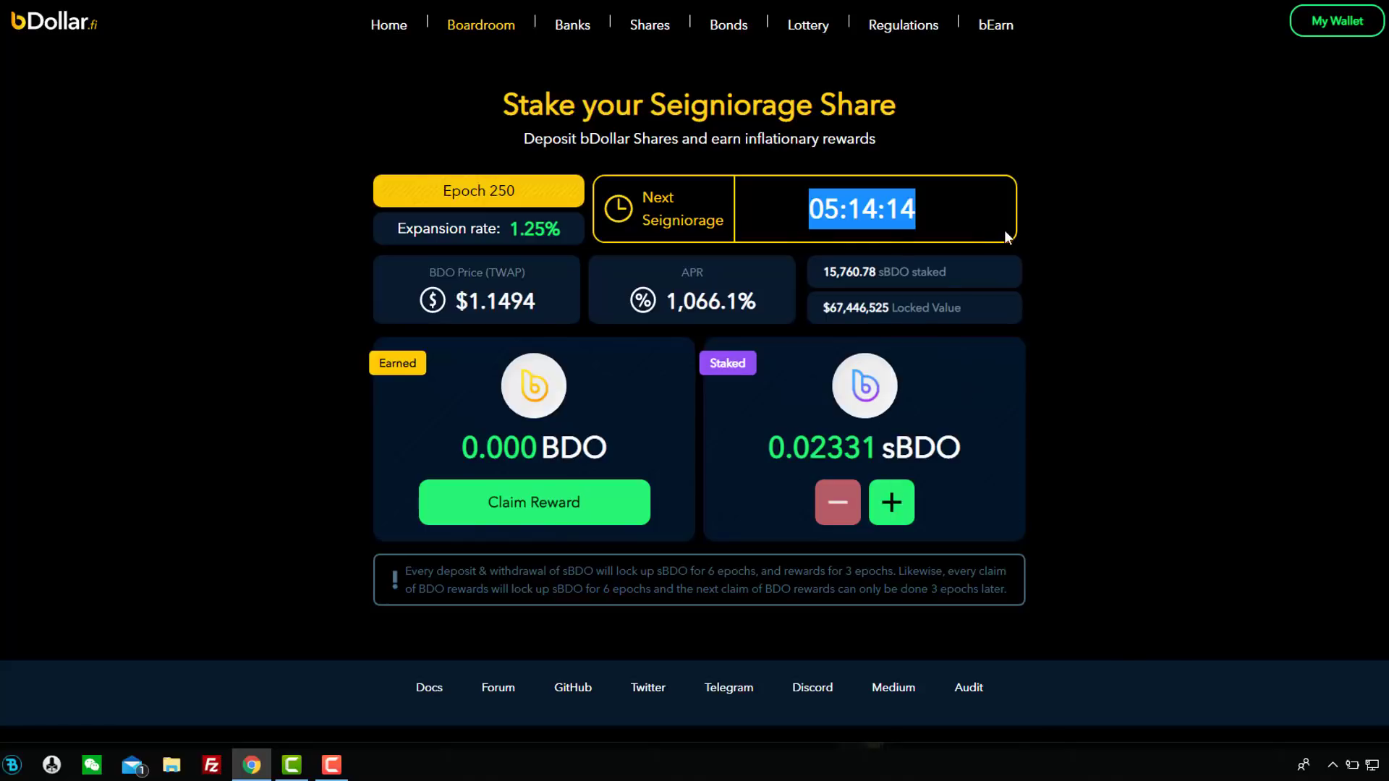
left_click(1186, 434)
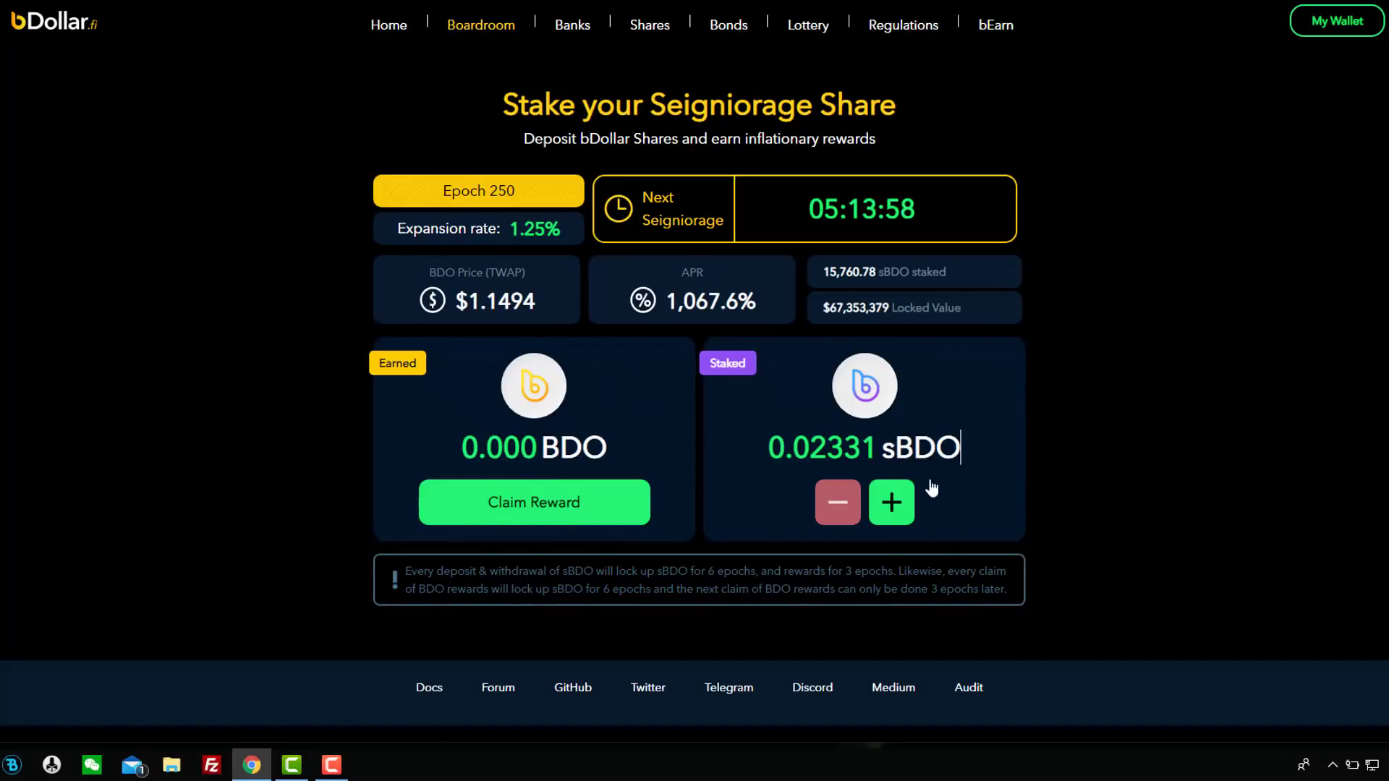
left_click_drag(768, 449, 988, 453)
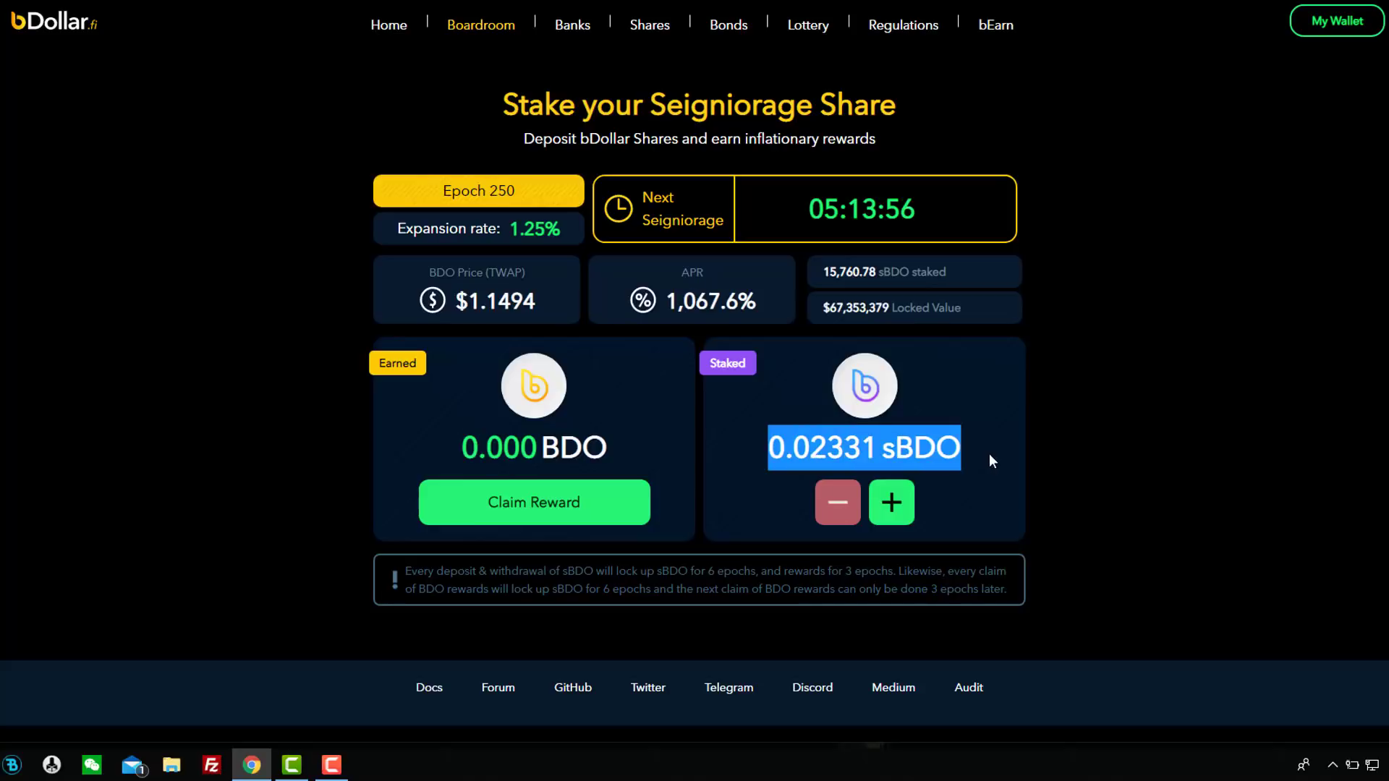
- Highlight the epoch 250 price in the Regulation History and the lock-up notice on the Boardroom page
left_click(902, 33)
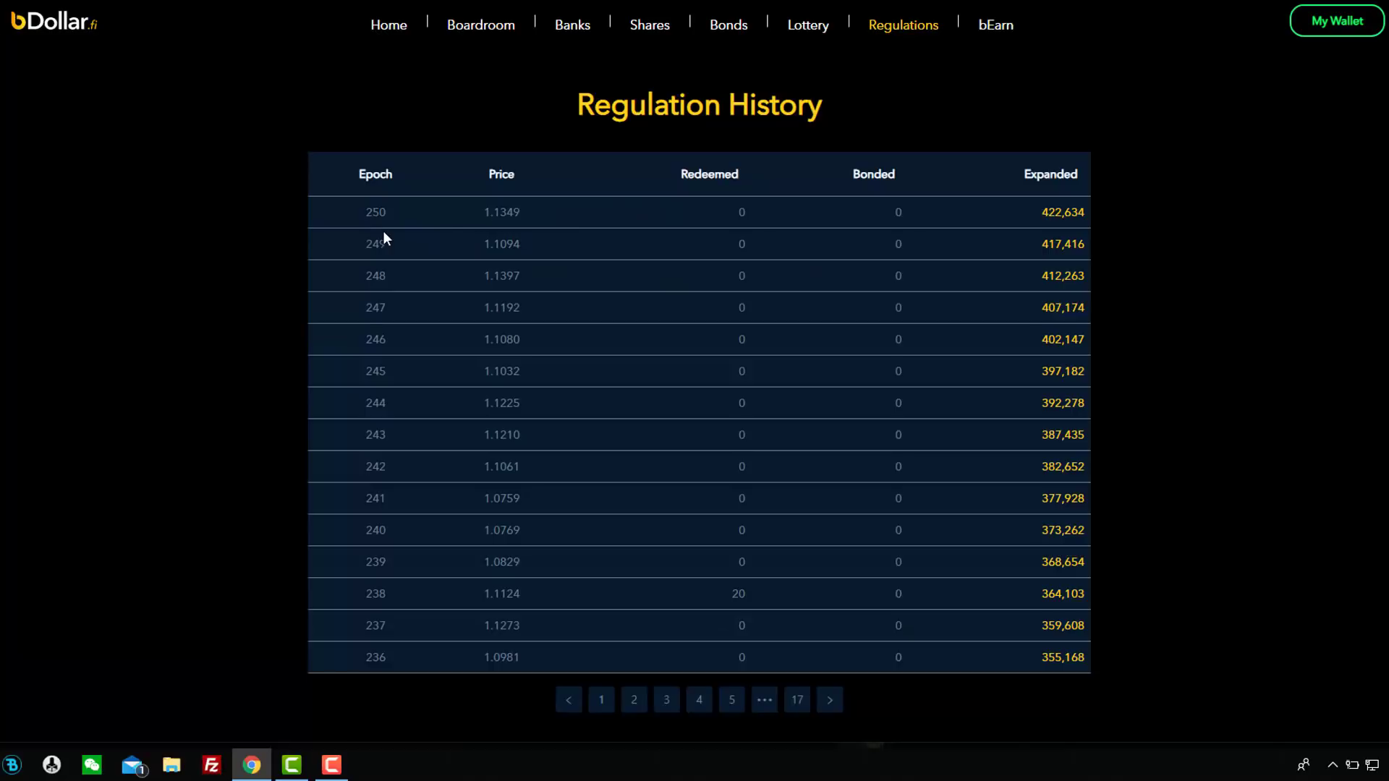
left_click_drag(453, 220, 583, 224)
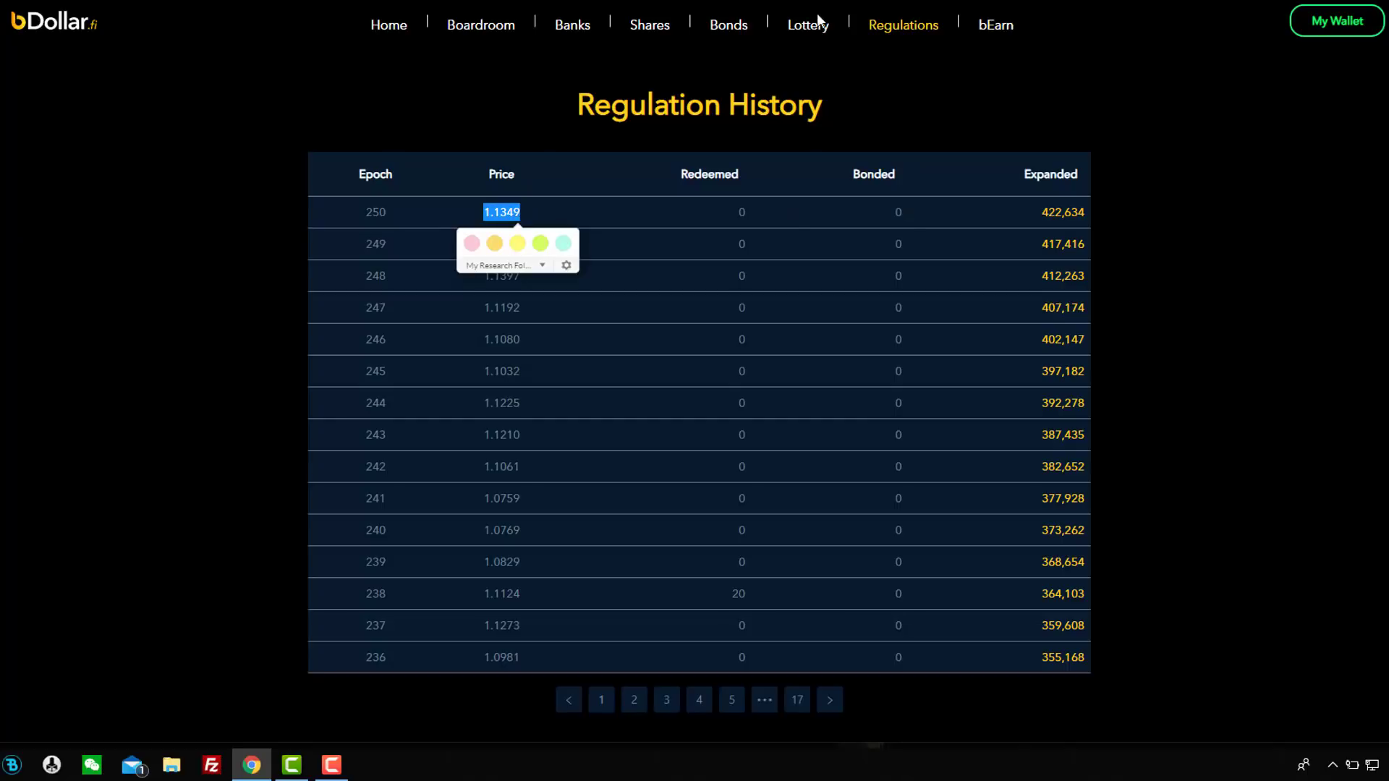
left_click(500, 26)
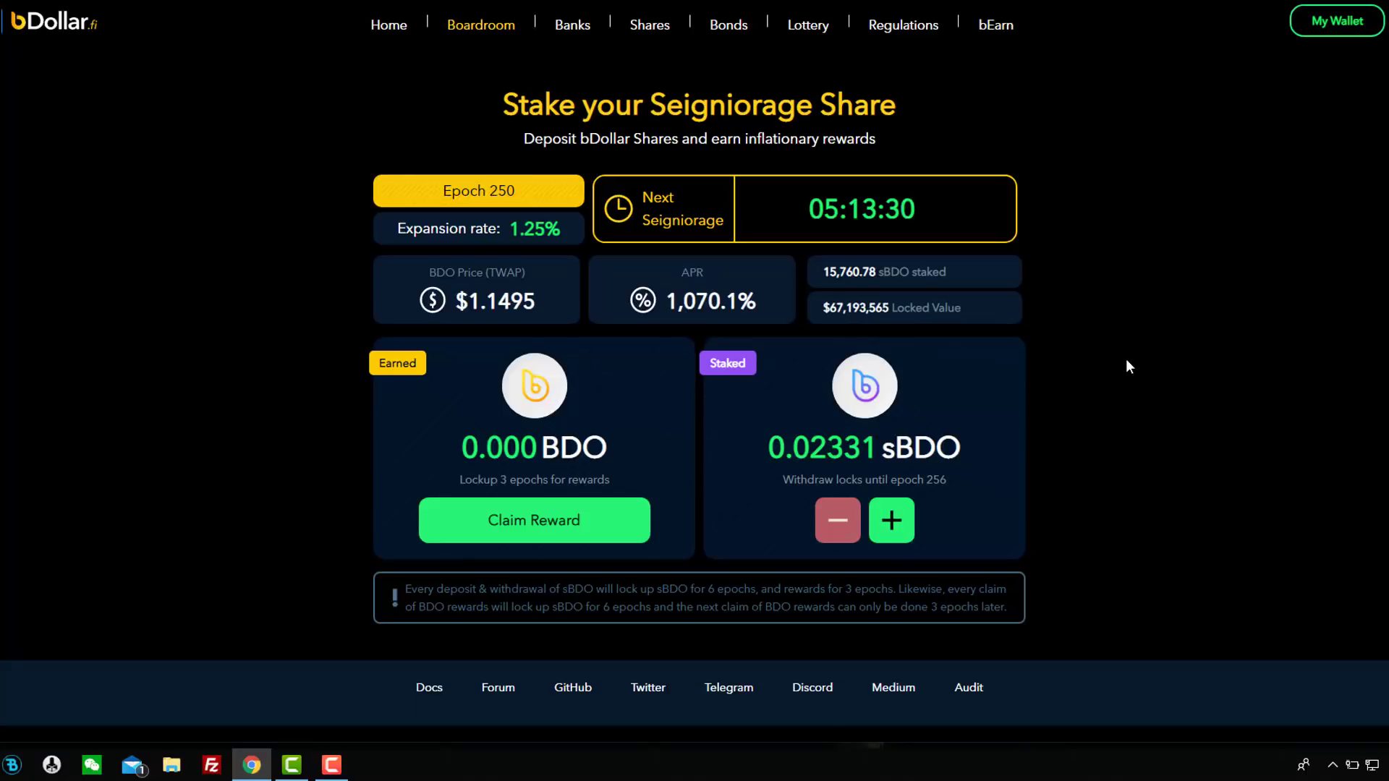
left_click_drag(397, 593, 1019, 613)
left_click(1134, 483)
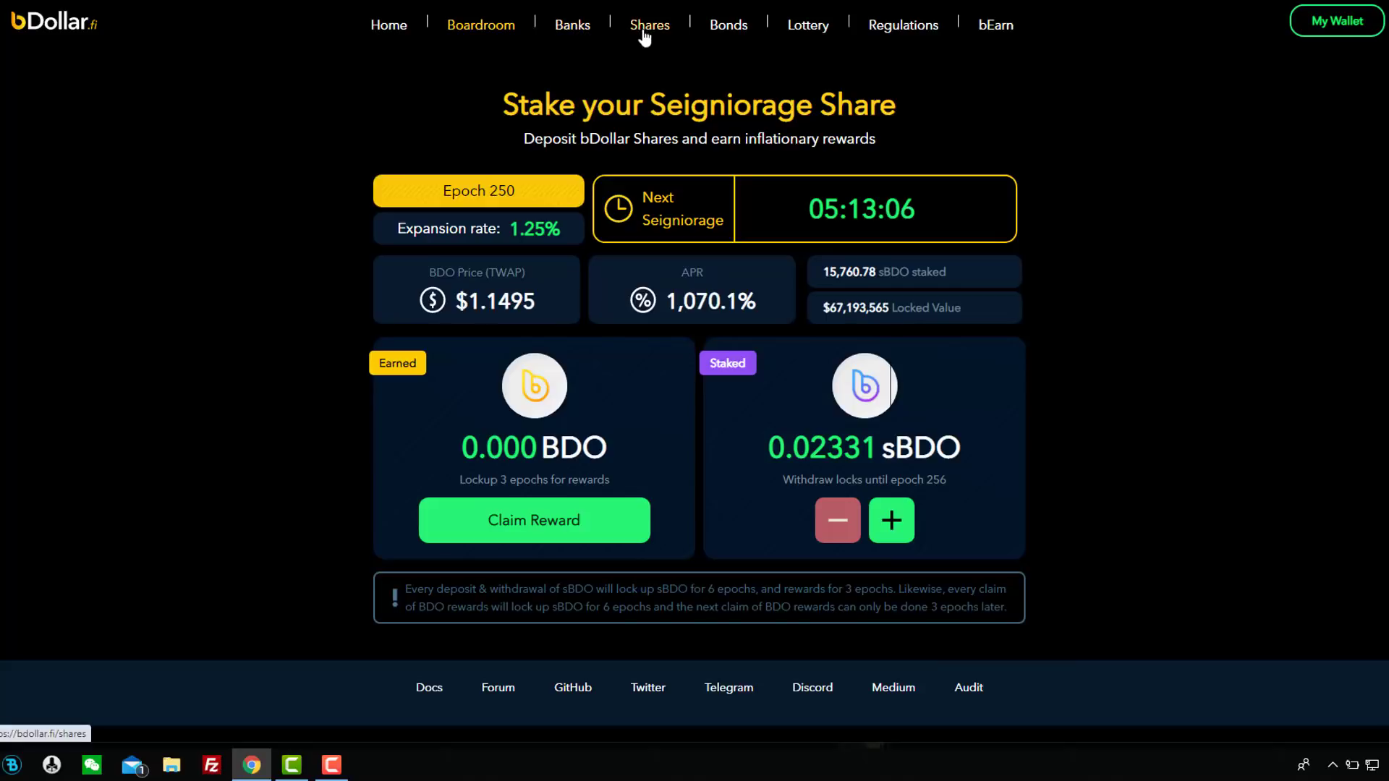
- Open the BDO Lottery page and examine the next draw, winning numbers and ticket sections
left_click(808, 23)
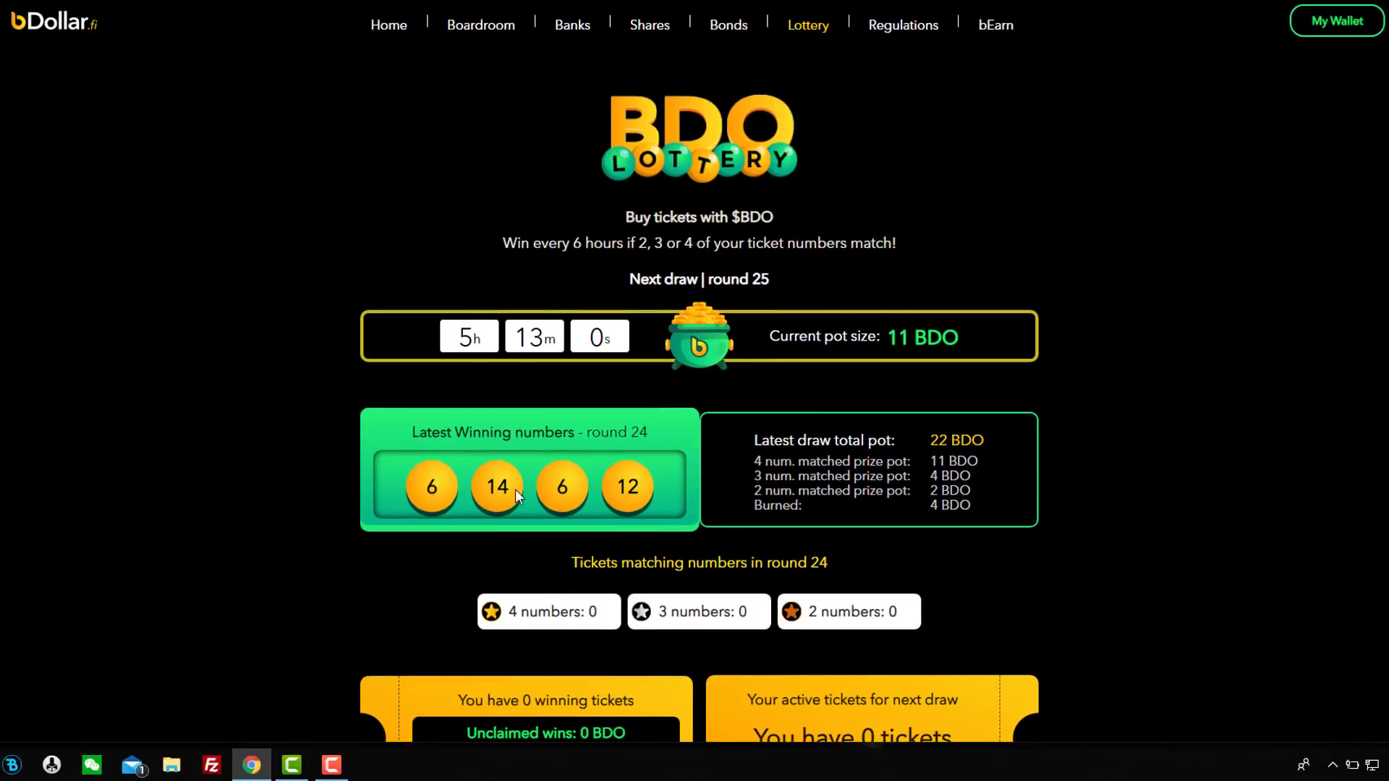
scroll(515, 489, "down", 3)
scroll(509, 596, "up", 2)
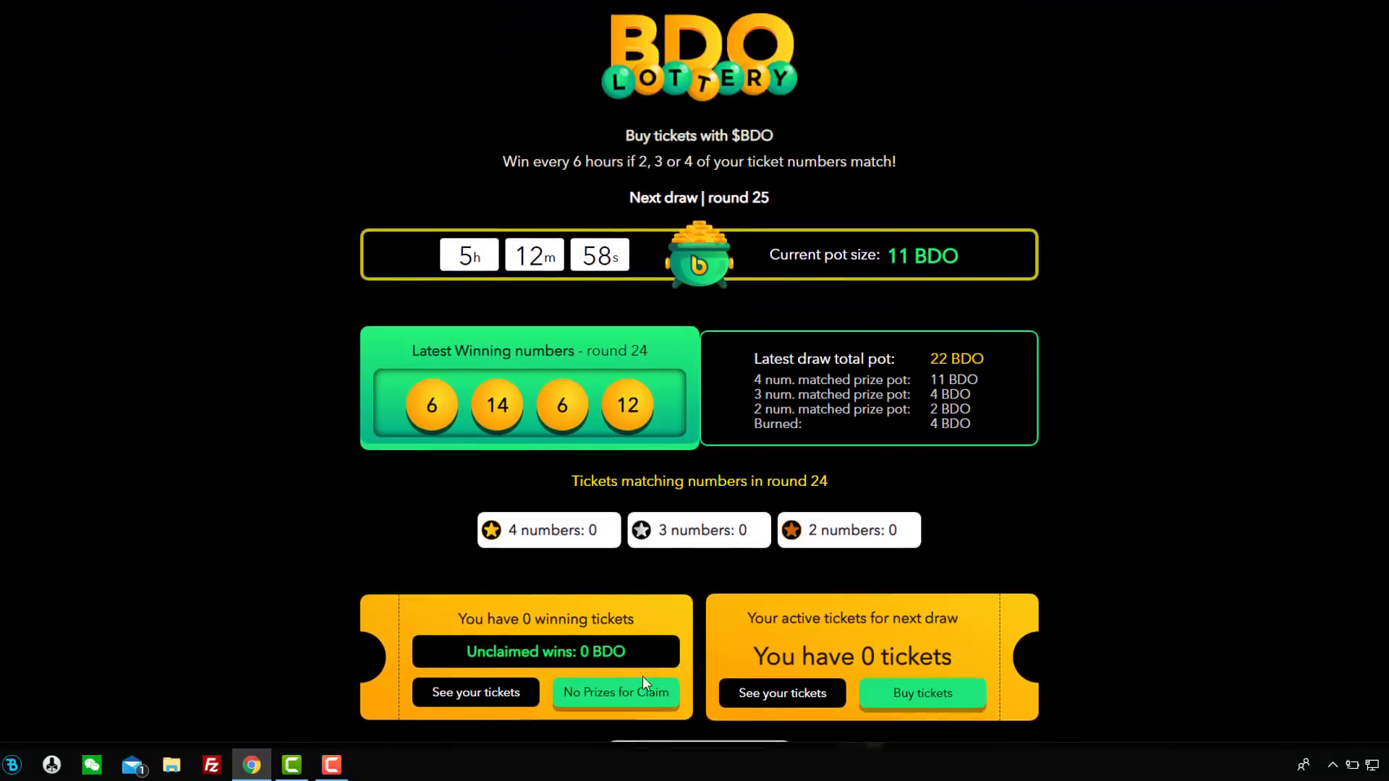
scroll(766, 463, "up", 2)
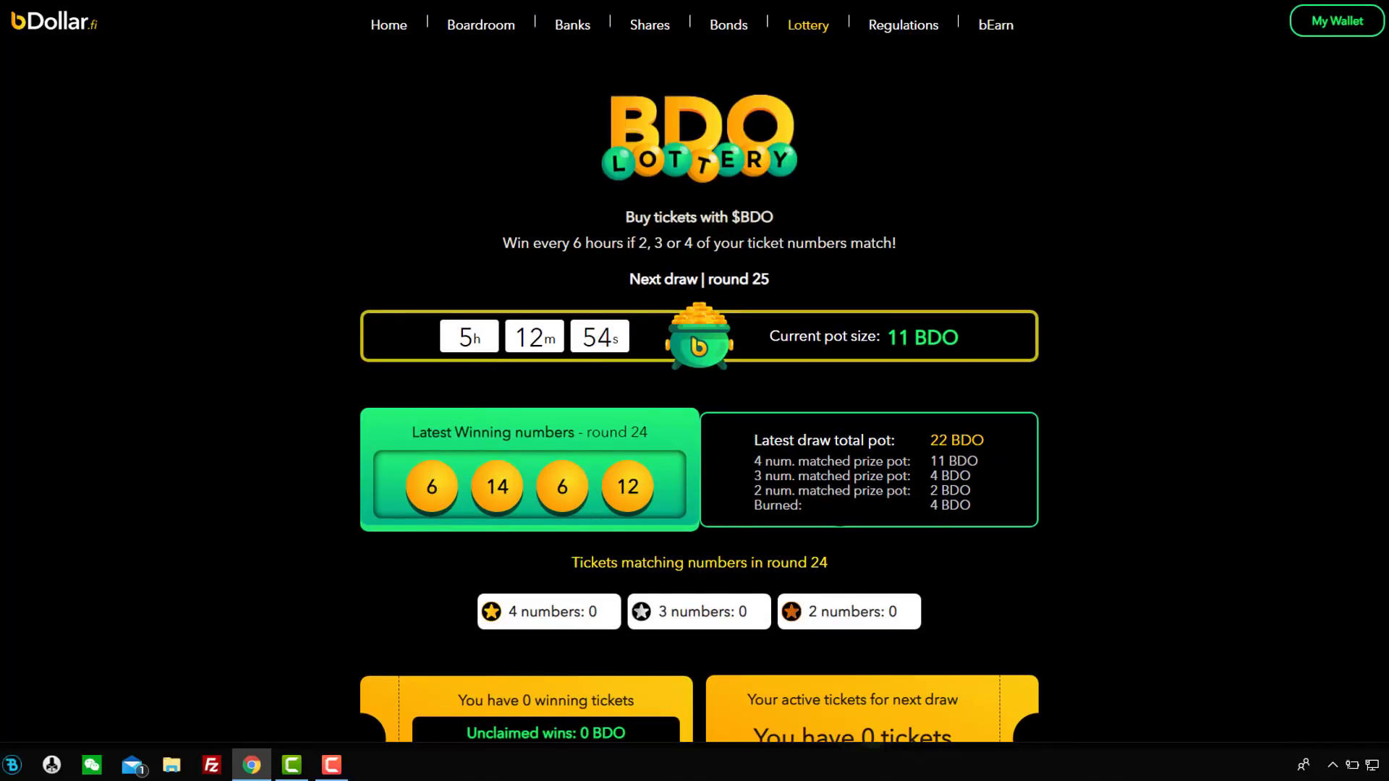
scroll(552, 558, "down", 3)
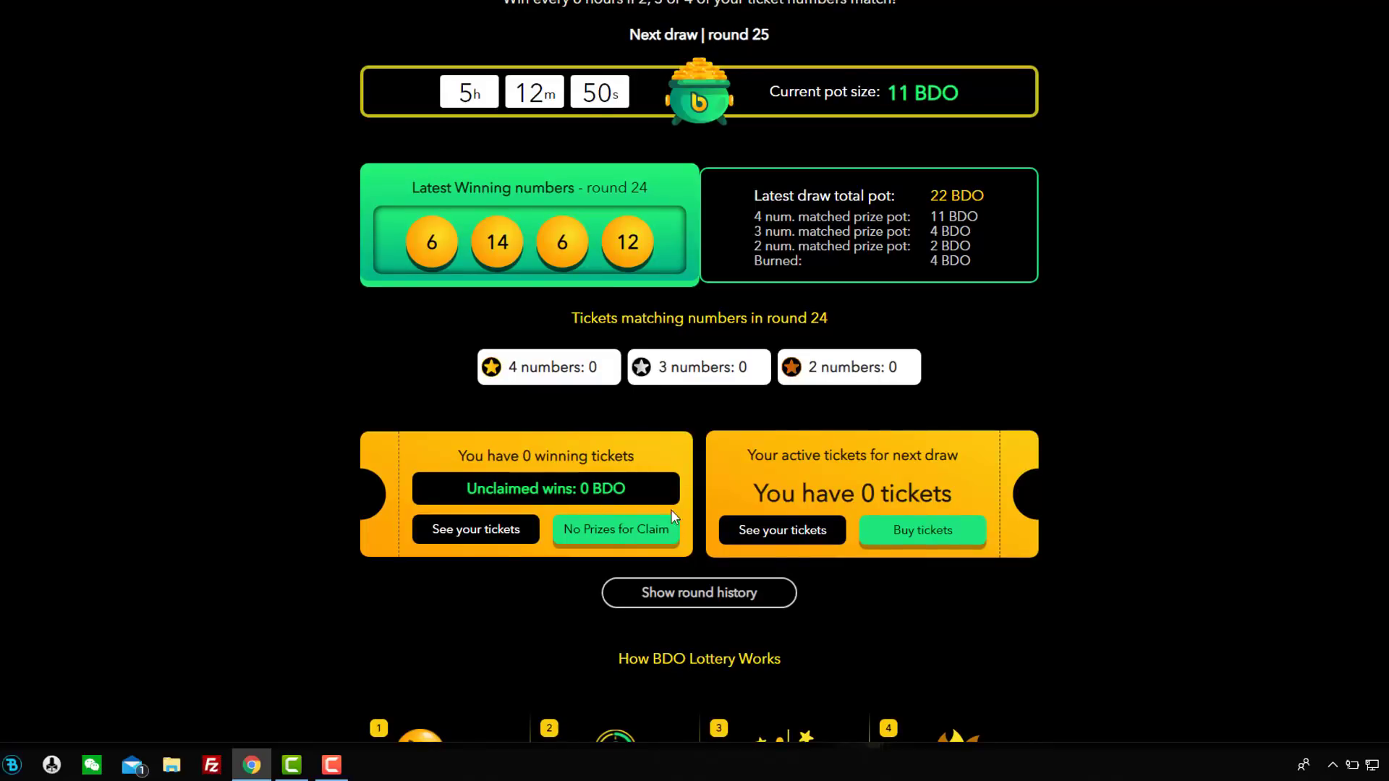
scroll(676, 517, "up", 3)
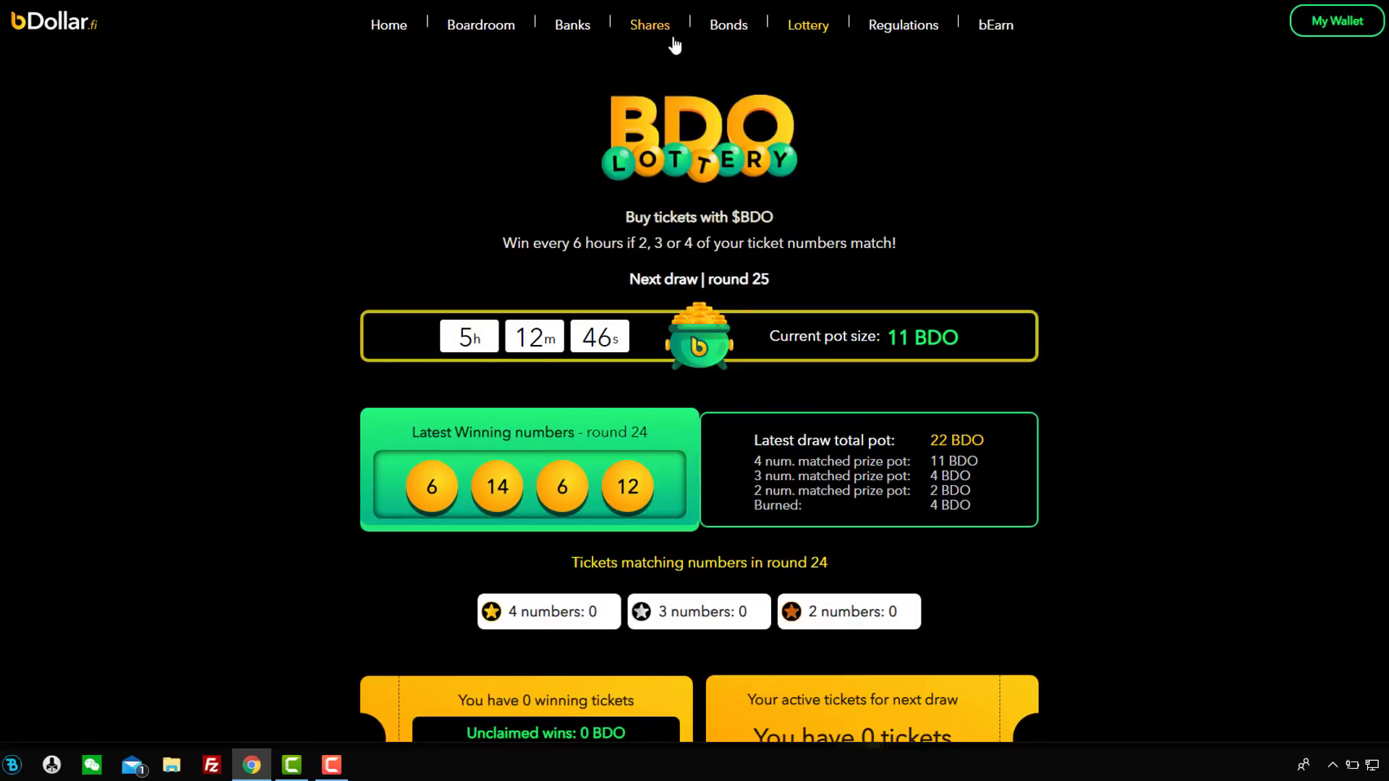
- Highlight the BDO epoch start price on the Bonds page and the Pancake BDO/BNB bank on the Banks page
left_click(732, 38)
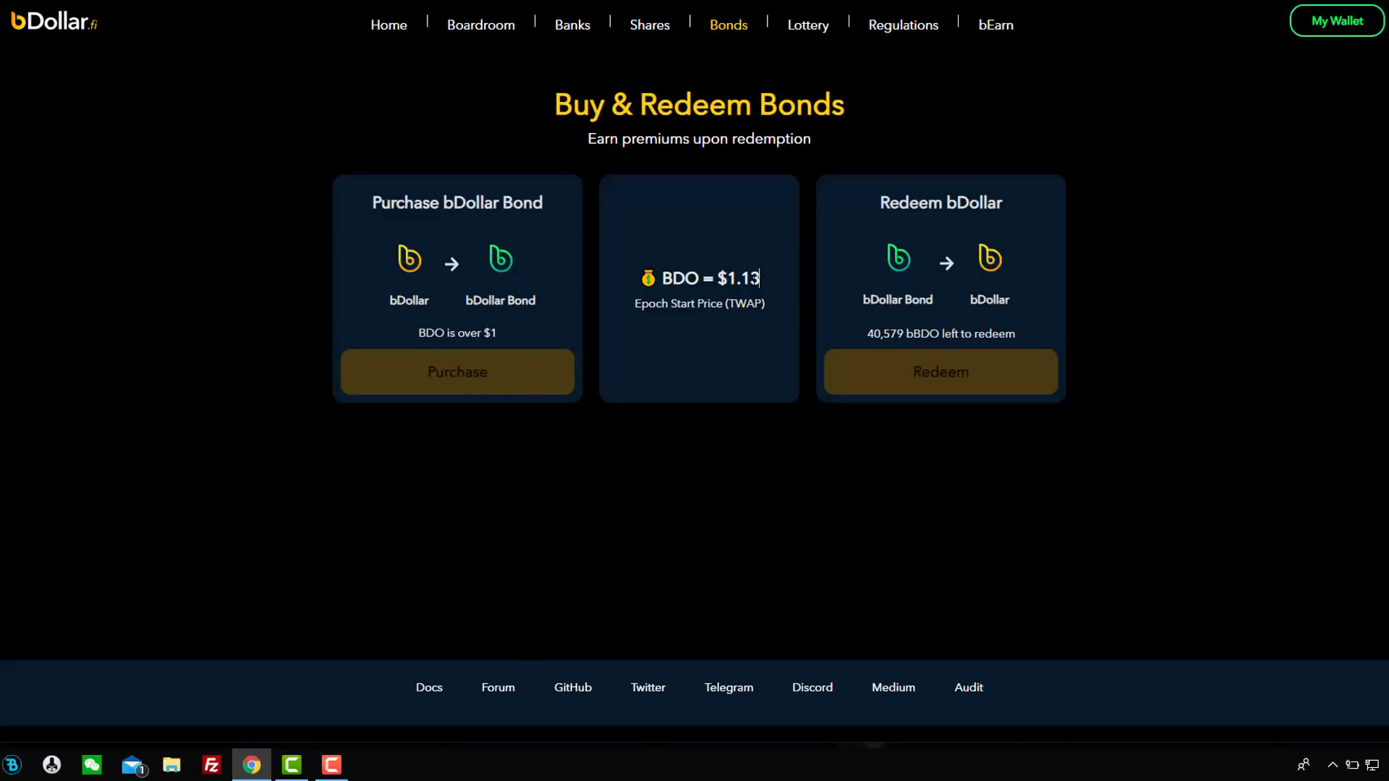
left_click_drag(760, 278, 727, 278)
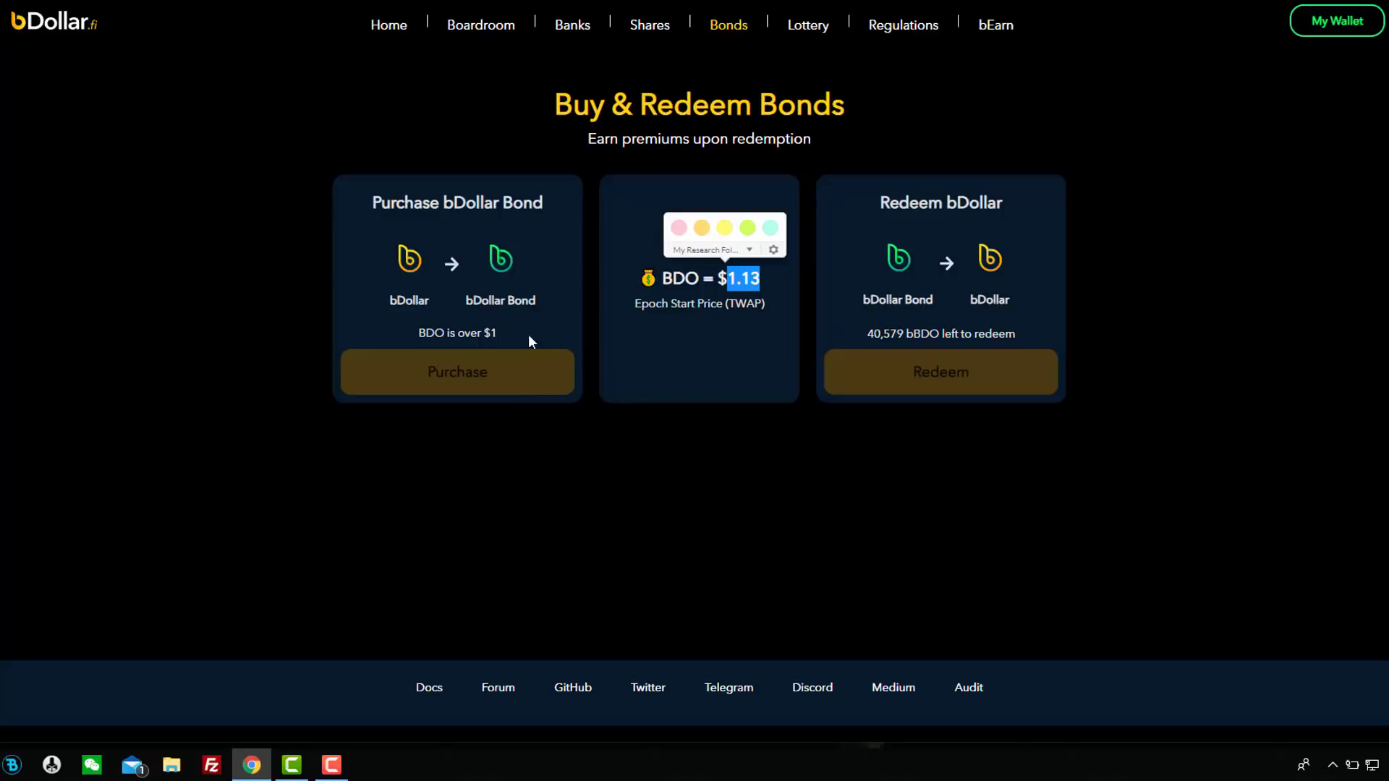
left_click(582, 32)
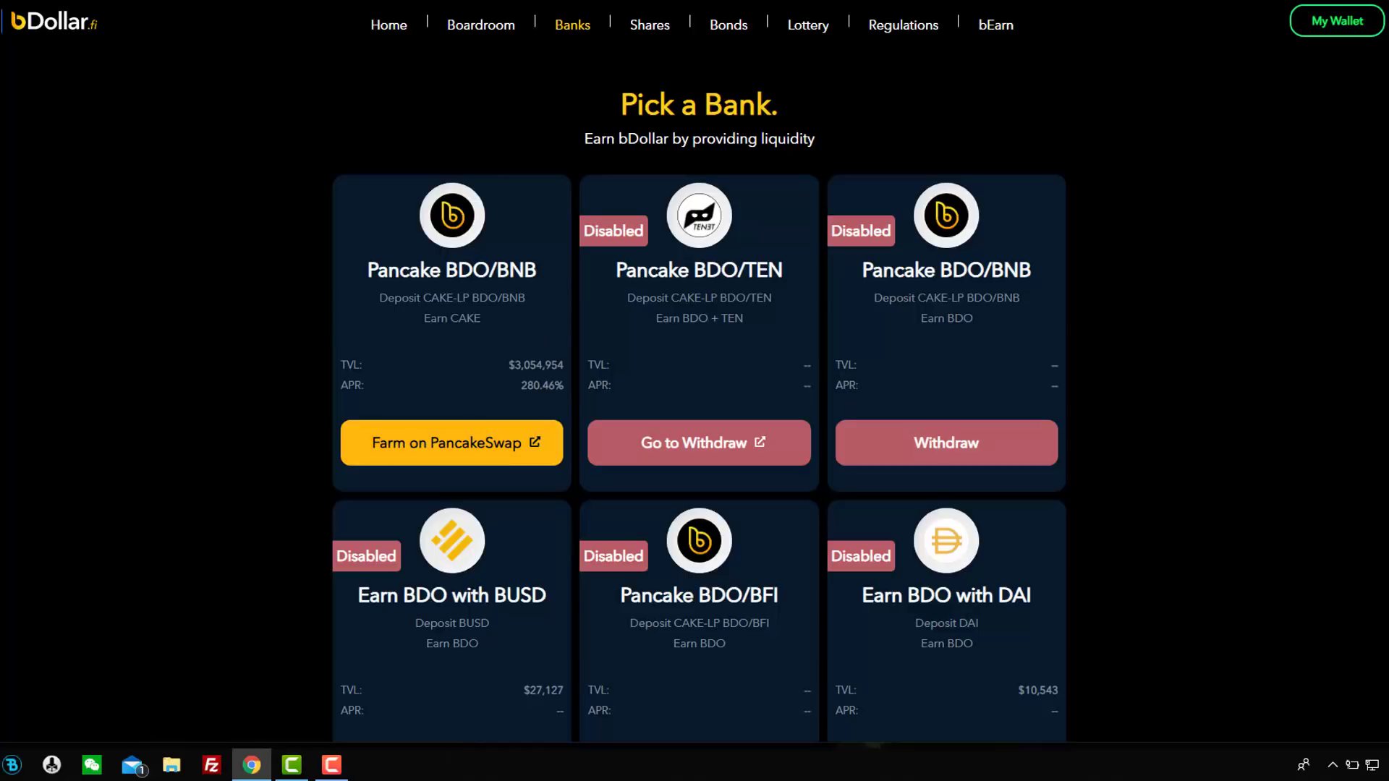
left_click_drag(409, 271, 557, 278)
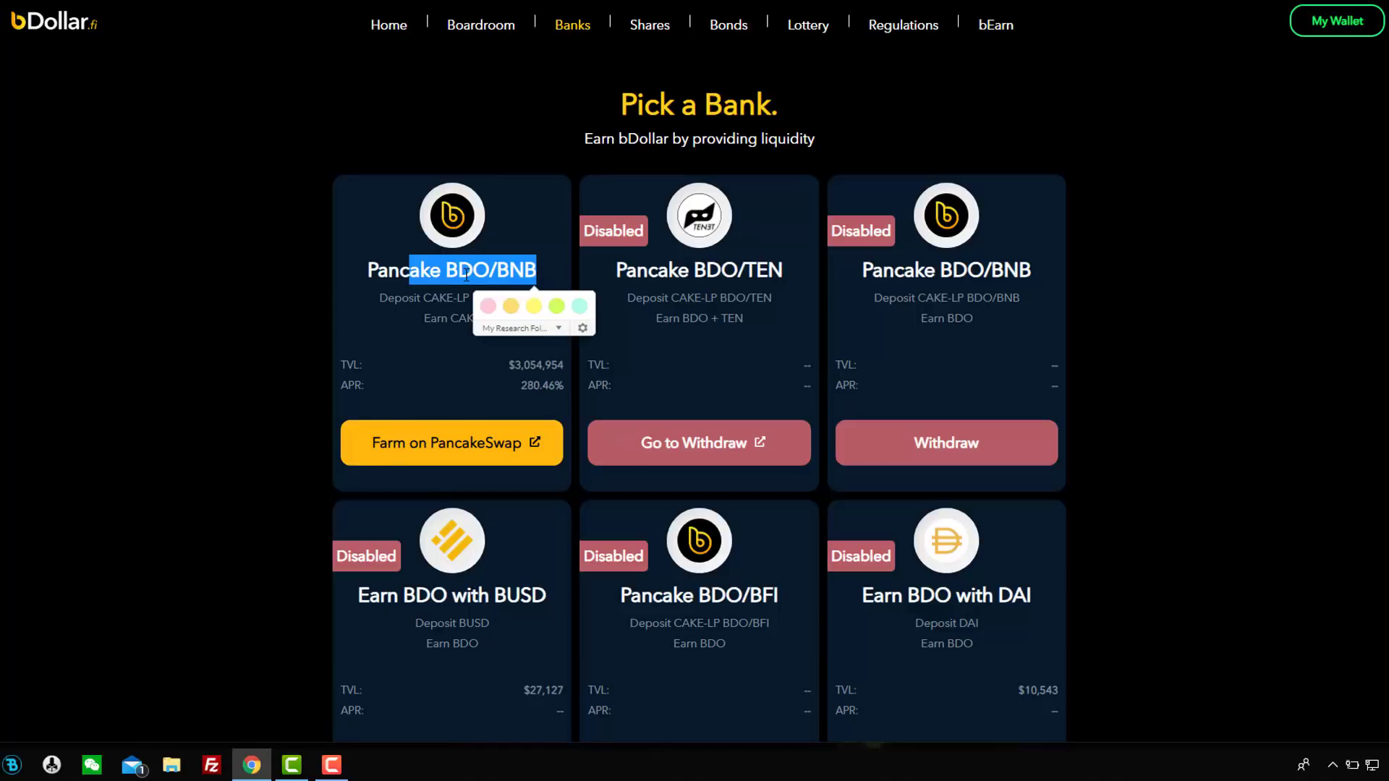
left_click(440, 279)
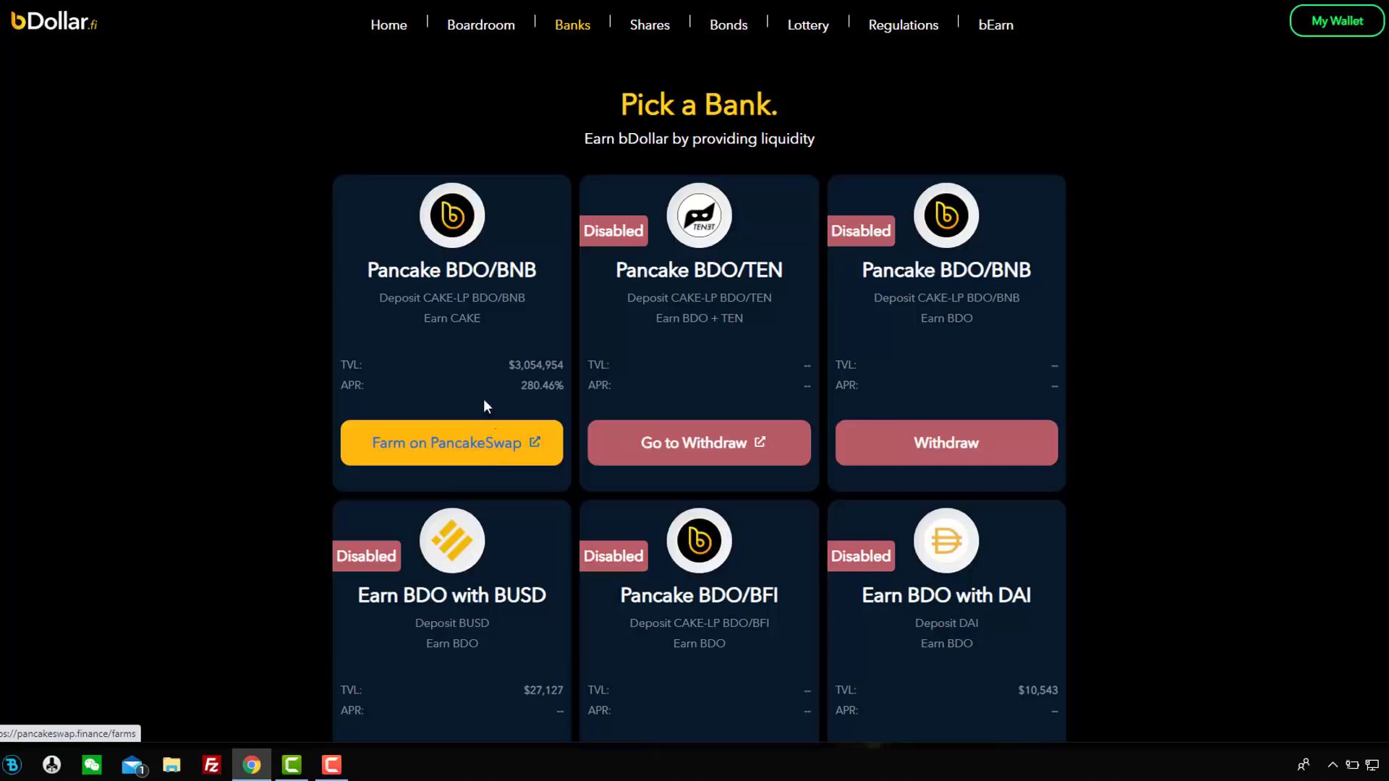
- Open the PancakeSwap farms from the Pancake BDO/BNB bank and look through the list of active farms
left_click(485, 453)
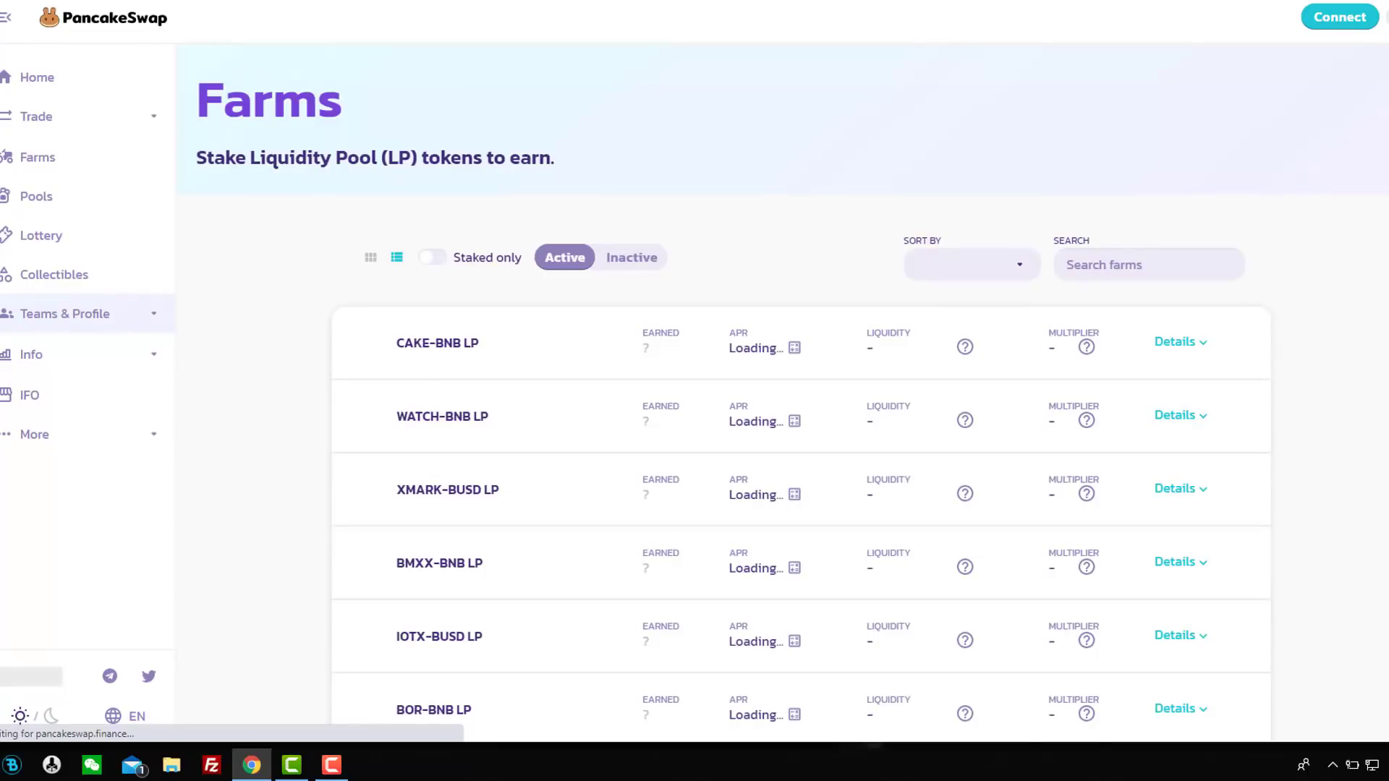
scroll(612, 320, "down", 1)
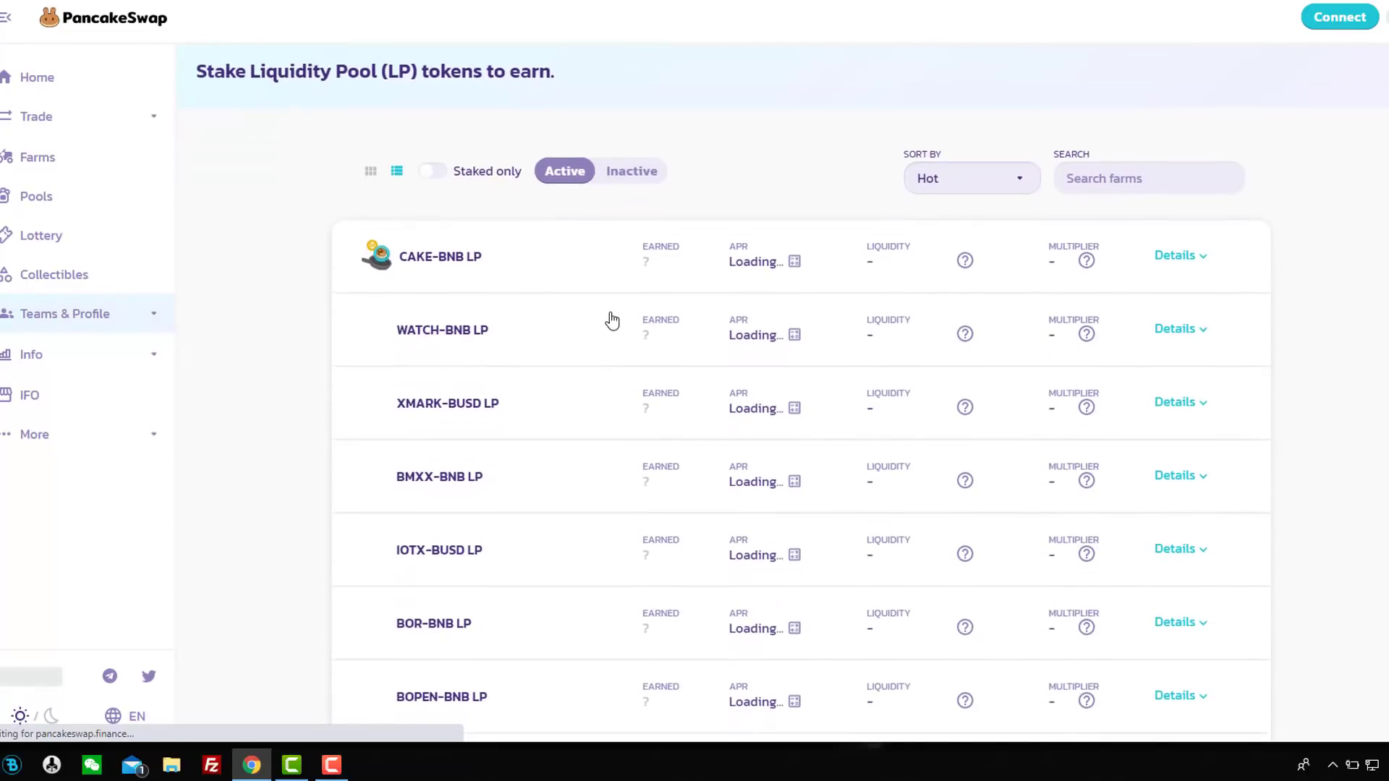
scroll(611, 320, "down", 2)
scroll(511, 235, "up", 3)
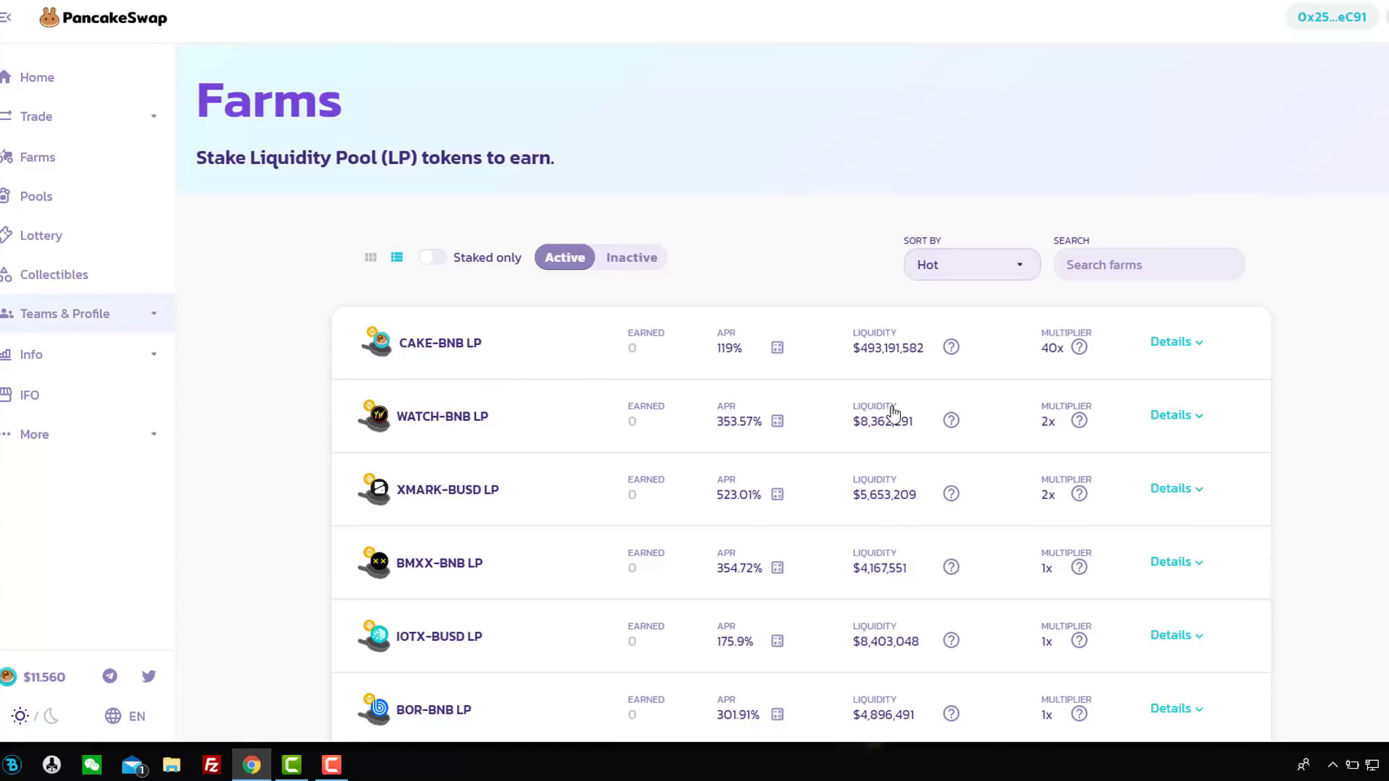
scroll(504, 427, "down", 2)
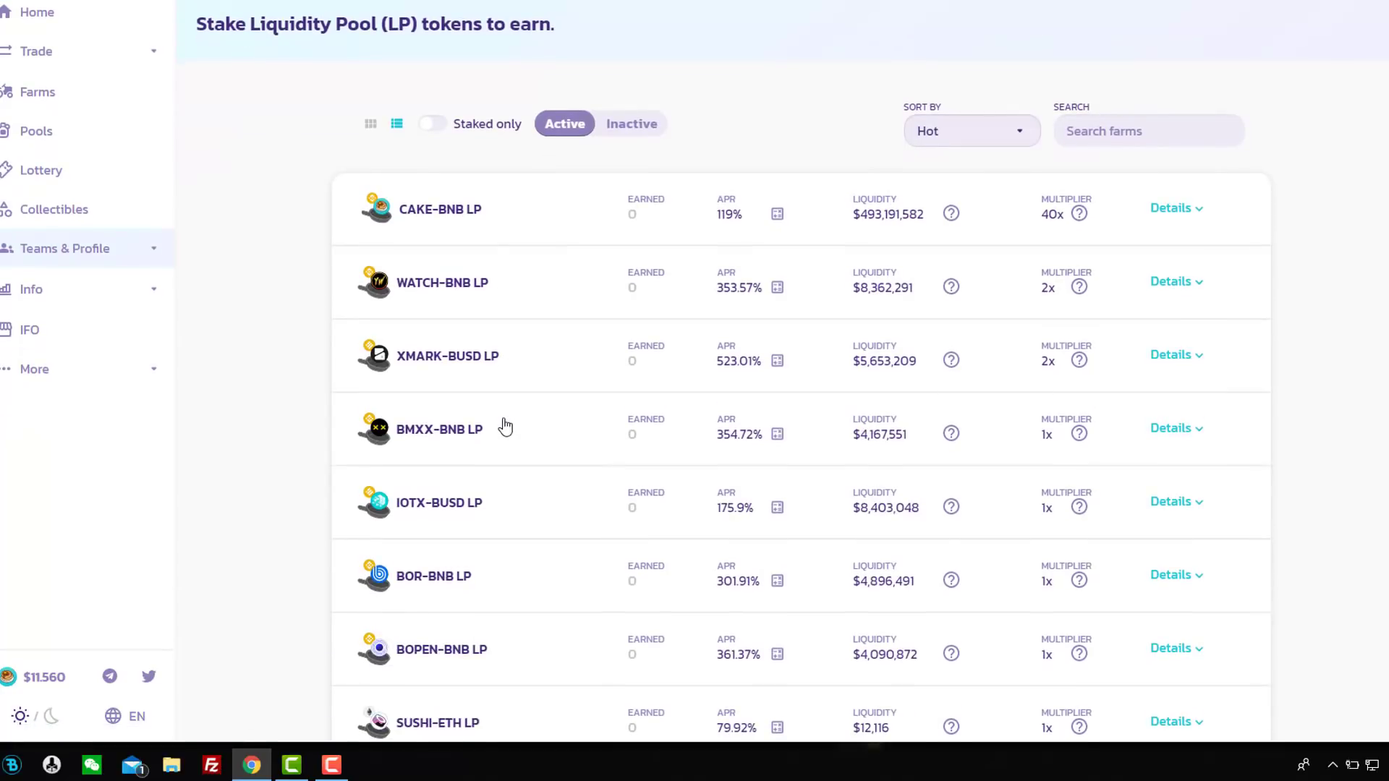
scroll(505, 428, "up", 2)
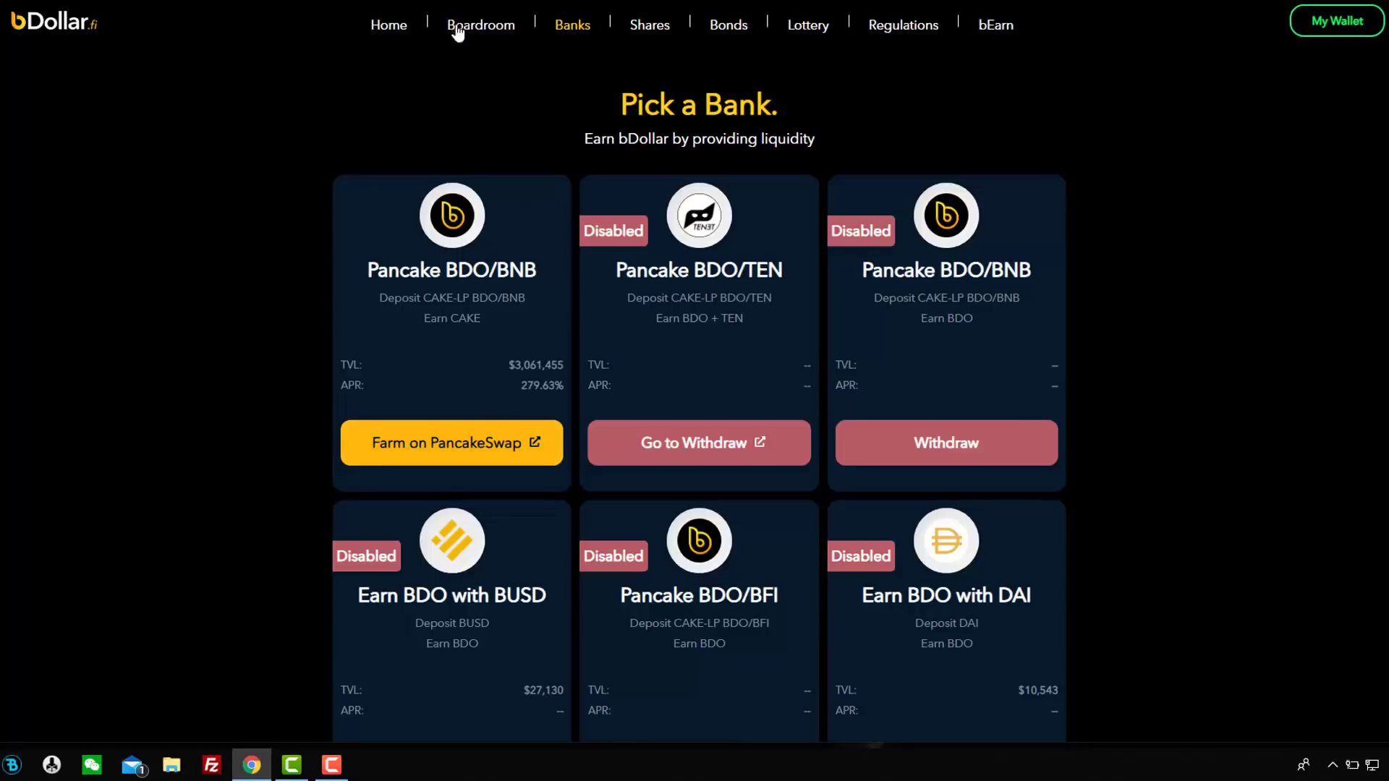
- Revisit the Boardroom staking overview and examine the balances, token prices and supplies on the bDollar home page
left_click(471, 32)
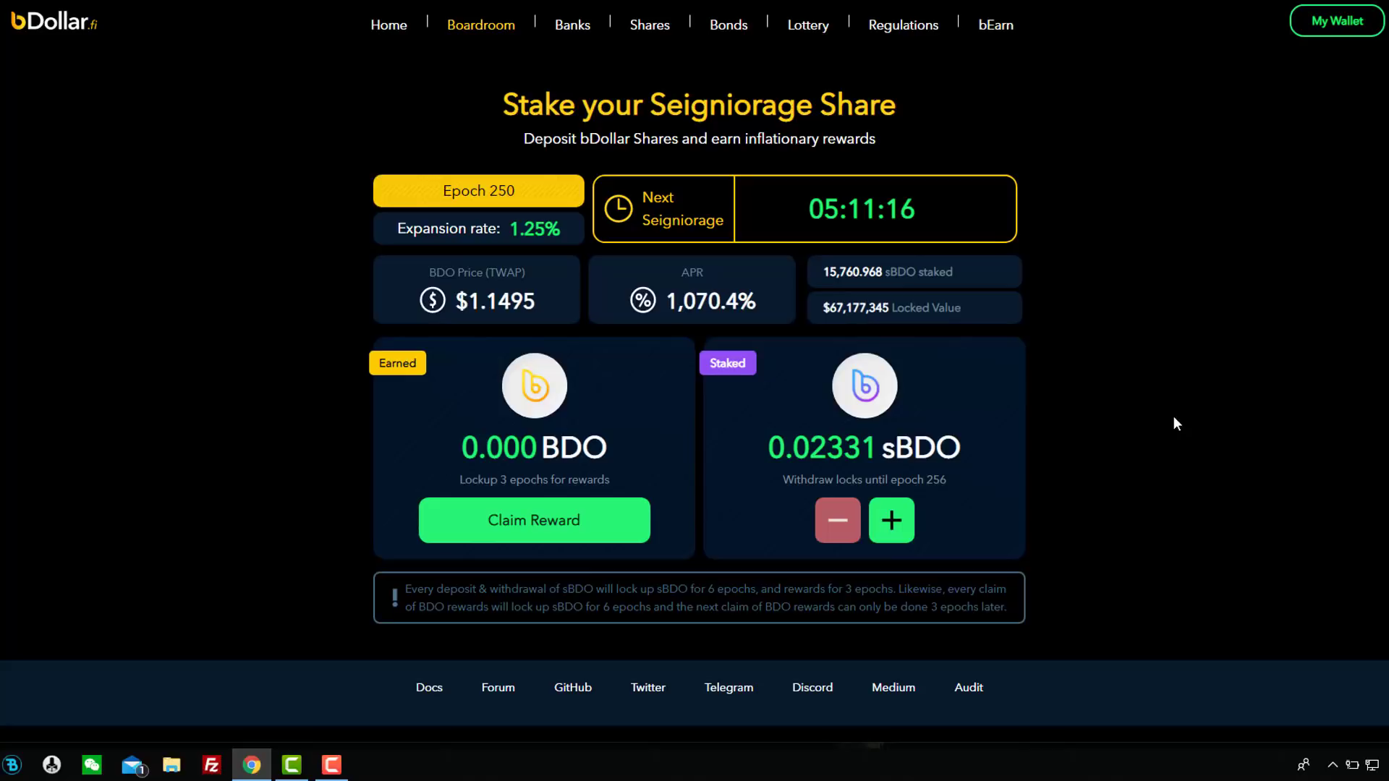
left_click(394, 39)
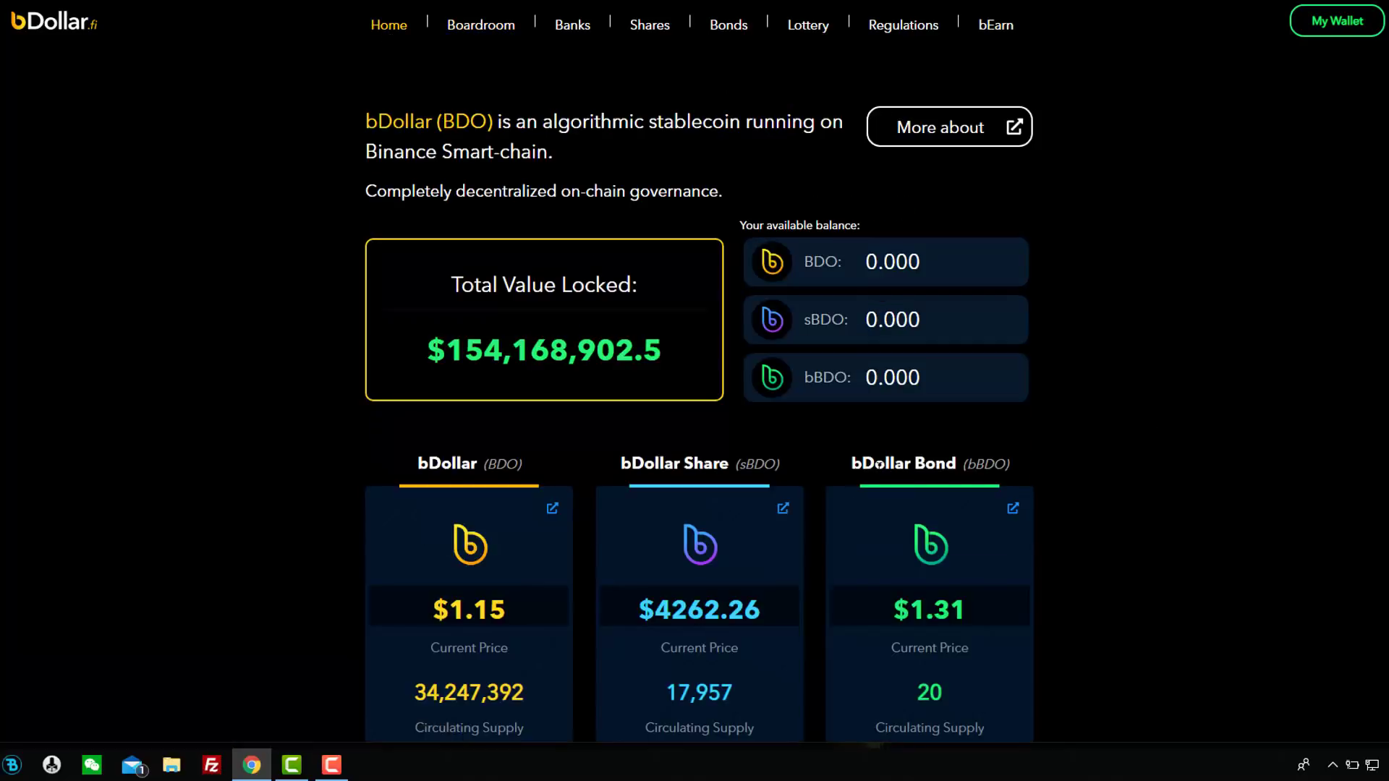
scroll(1043, 427, "down", 1)
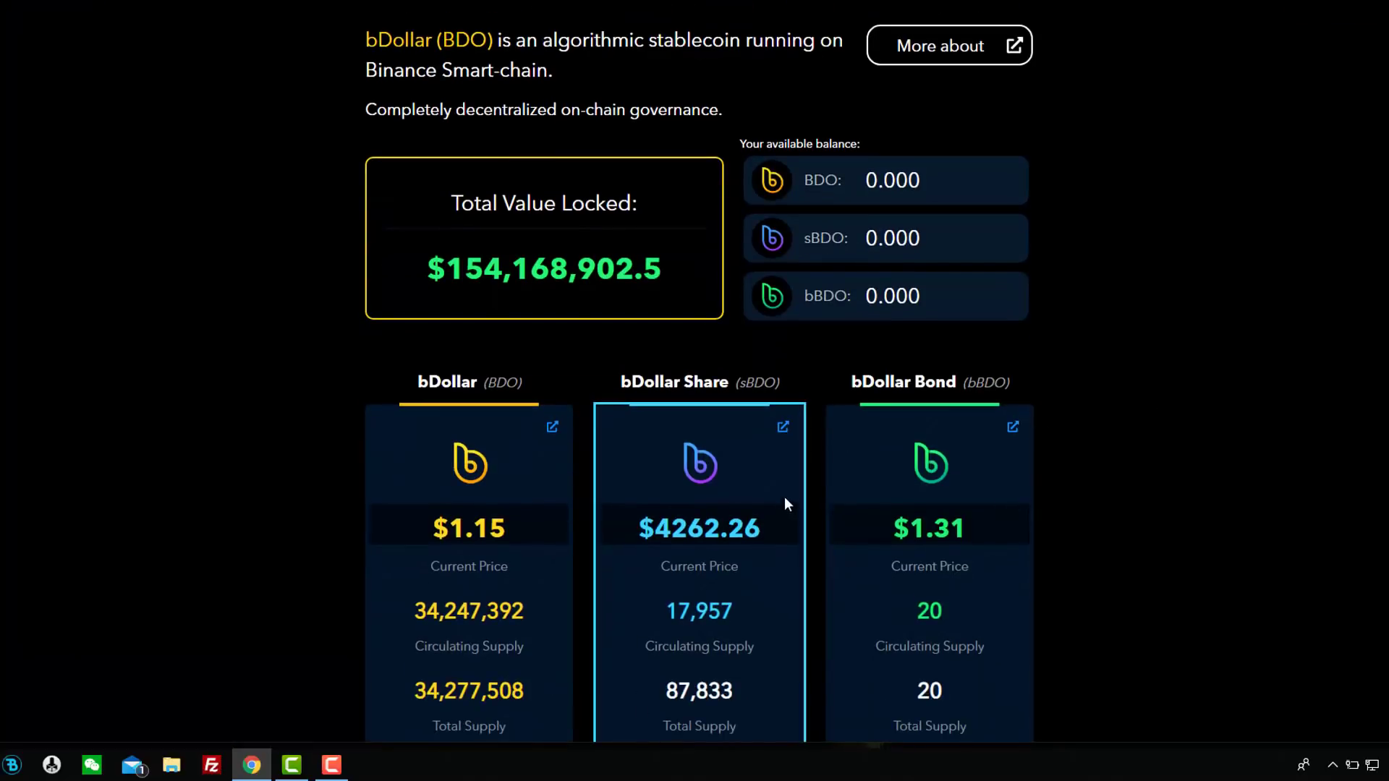
scroll(731, 554, "down", 1)
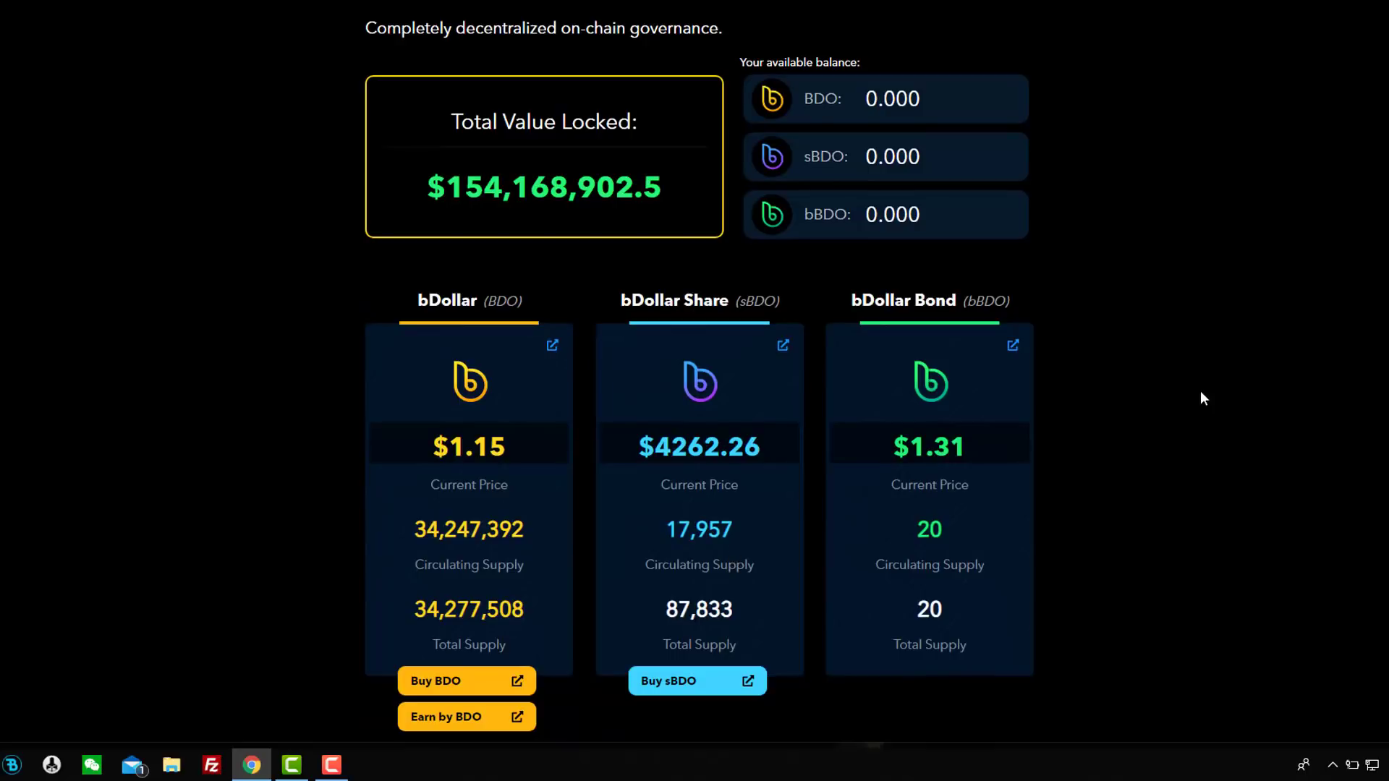
scroll(731, 564, "down", 1)
scroll(1067, 634, "up", 1)
scroll(1138, 470, "up", 1)
scroll(1138, 470, "down", 1)
scroll(1118, 384, "up", 1)
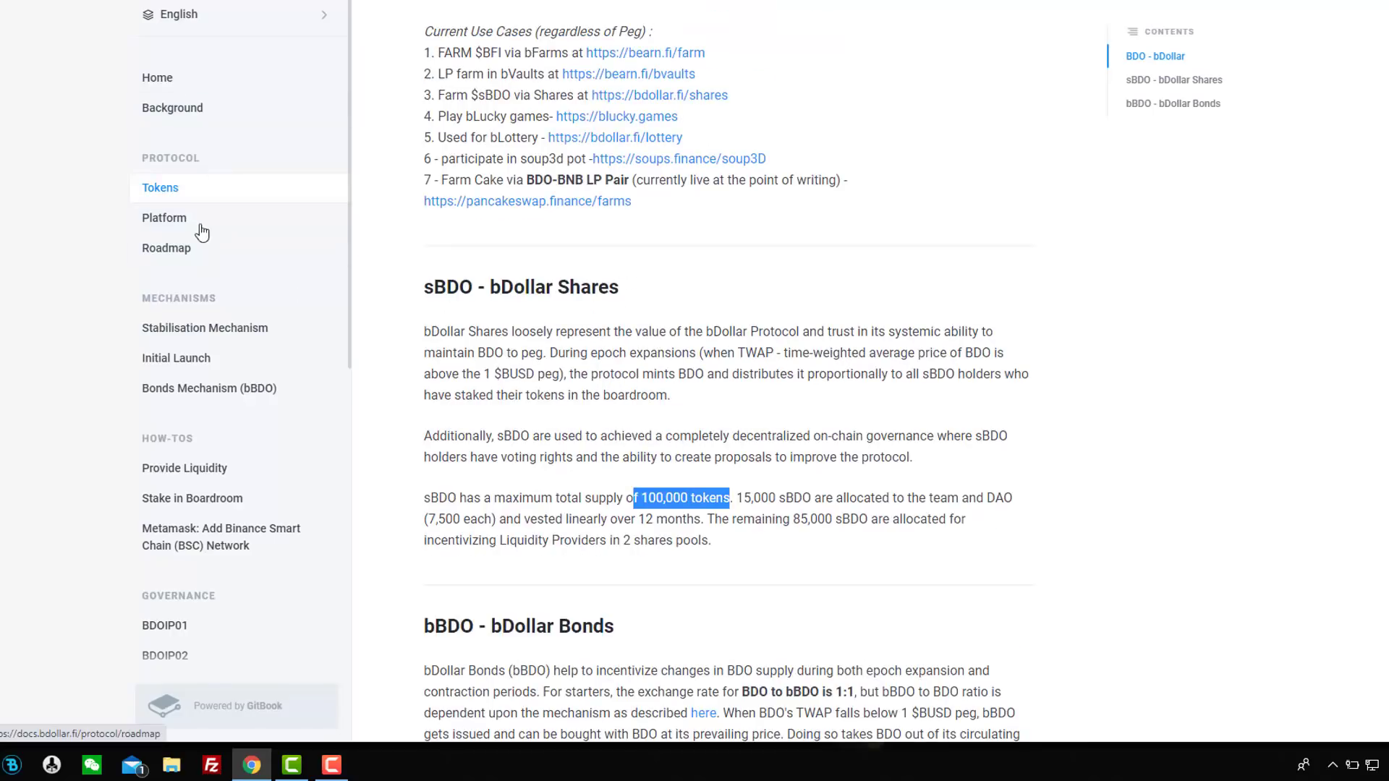
- Read the BDO, sBDO and bBDO sections on the Tokens page of the bDollar documentation
scroll(210, 217, "up", 3)
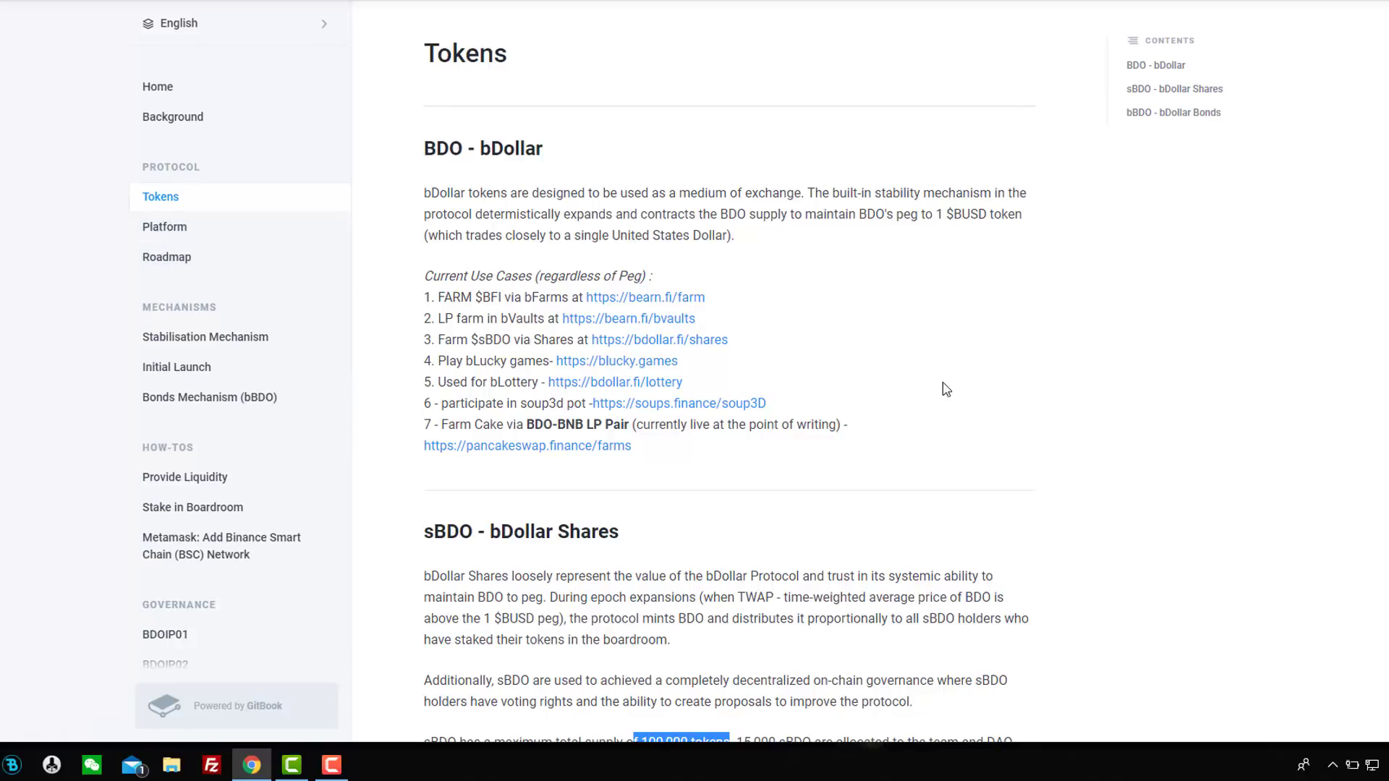
scroll(946, 389, "down", 5)
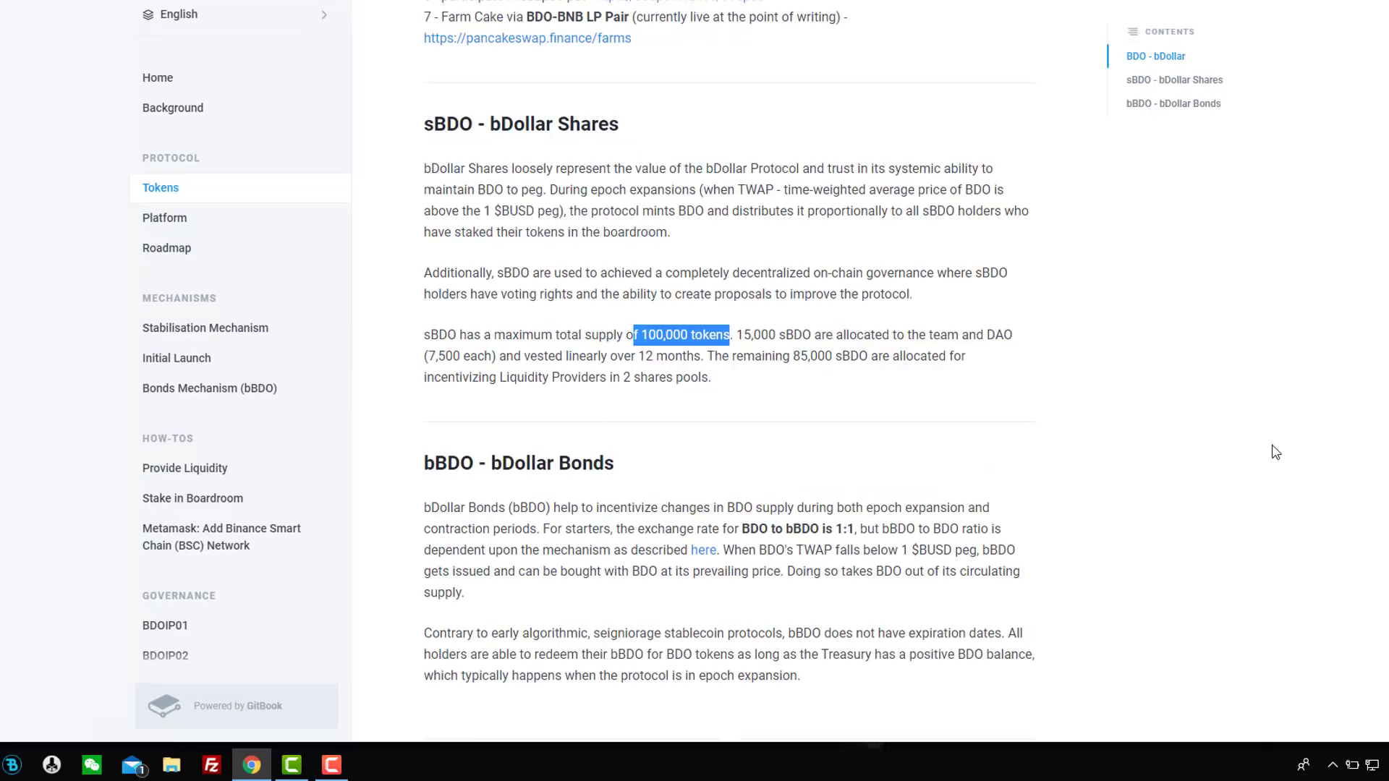
left_click(1275, 452)
scroll(1100, 412, "down", 2)
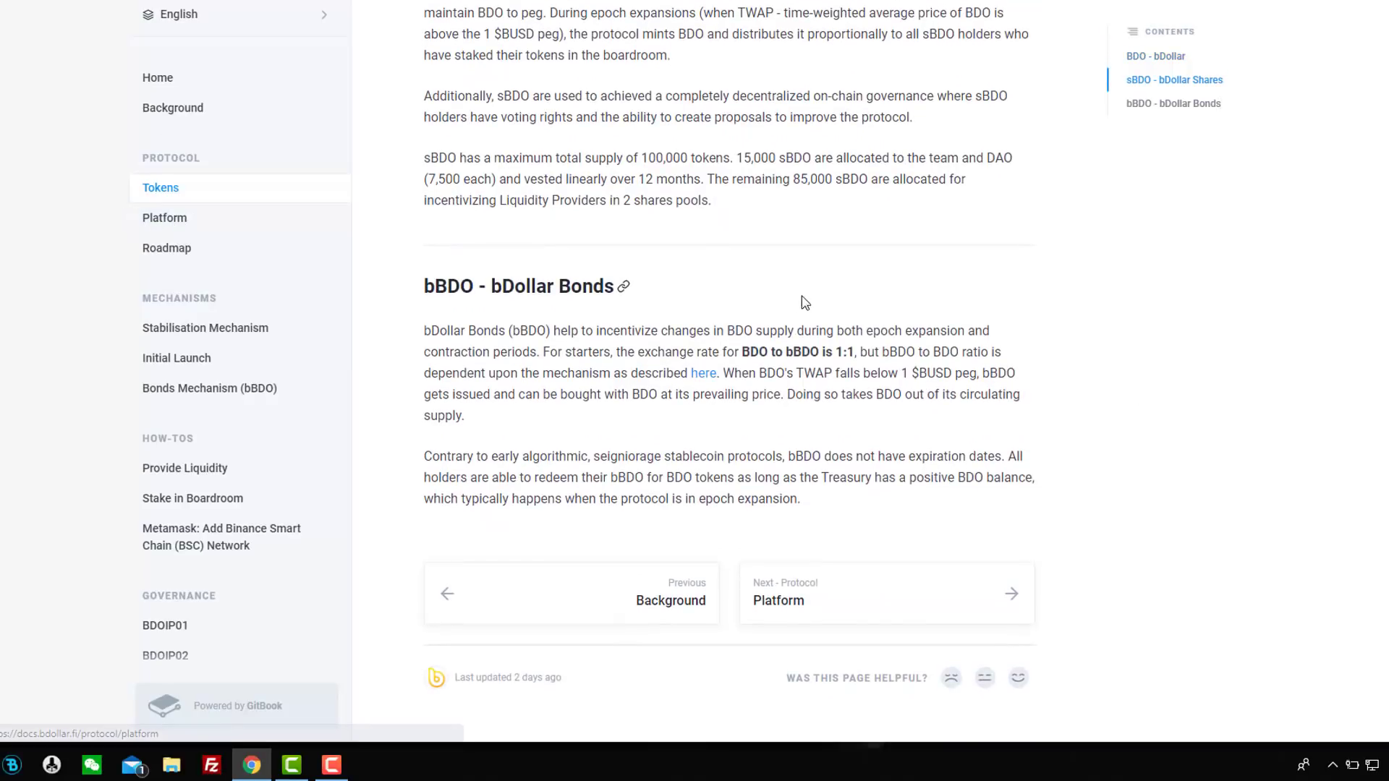
- Open the Platform page of the documentation and examine the Boardroom rules and the bank pools
scroll(821, 362, "down", 2)
scroll(561, 306, "up", 1)
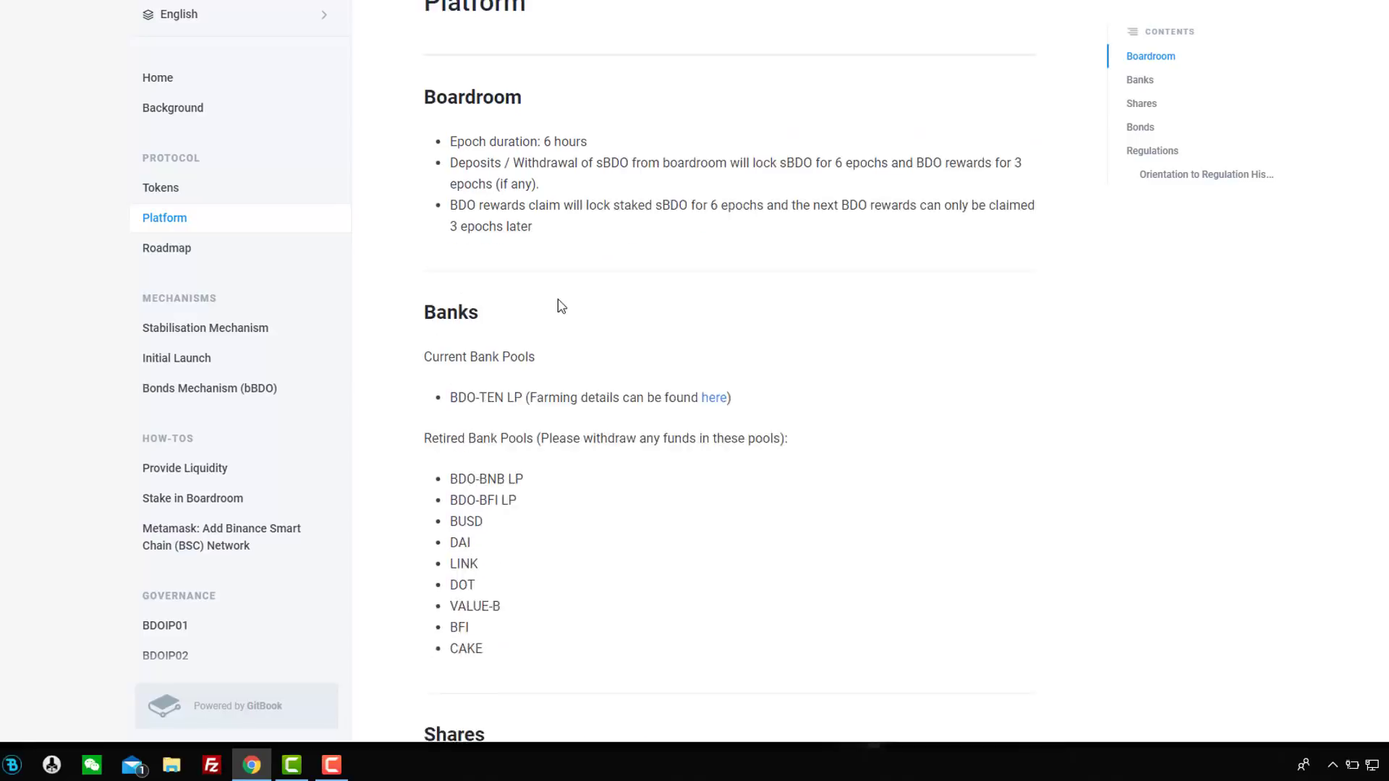
scroll(203, 434, "down", 1)
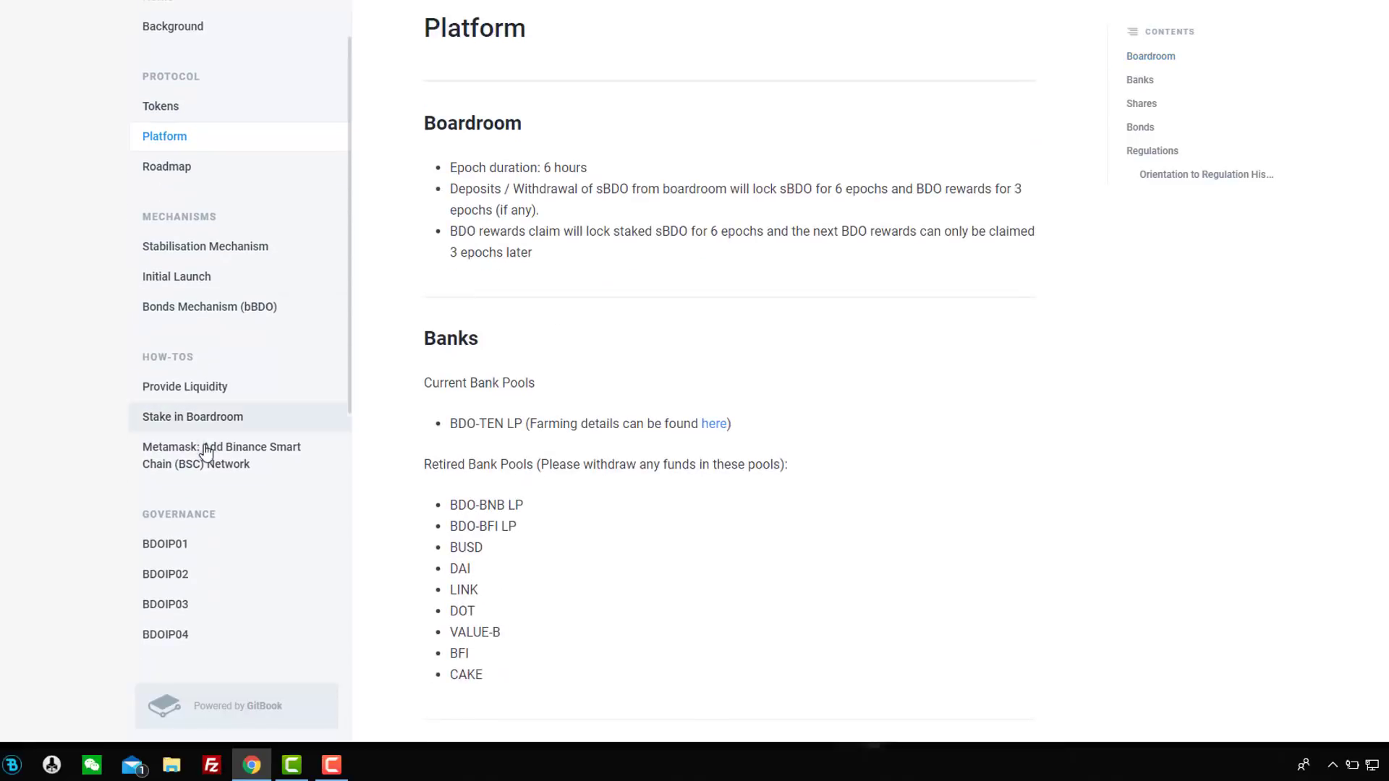
scroll(202, 390, "up", 1)
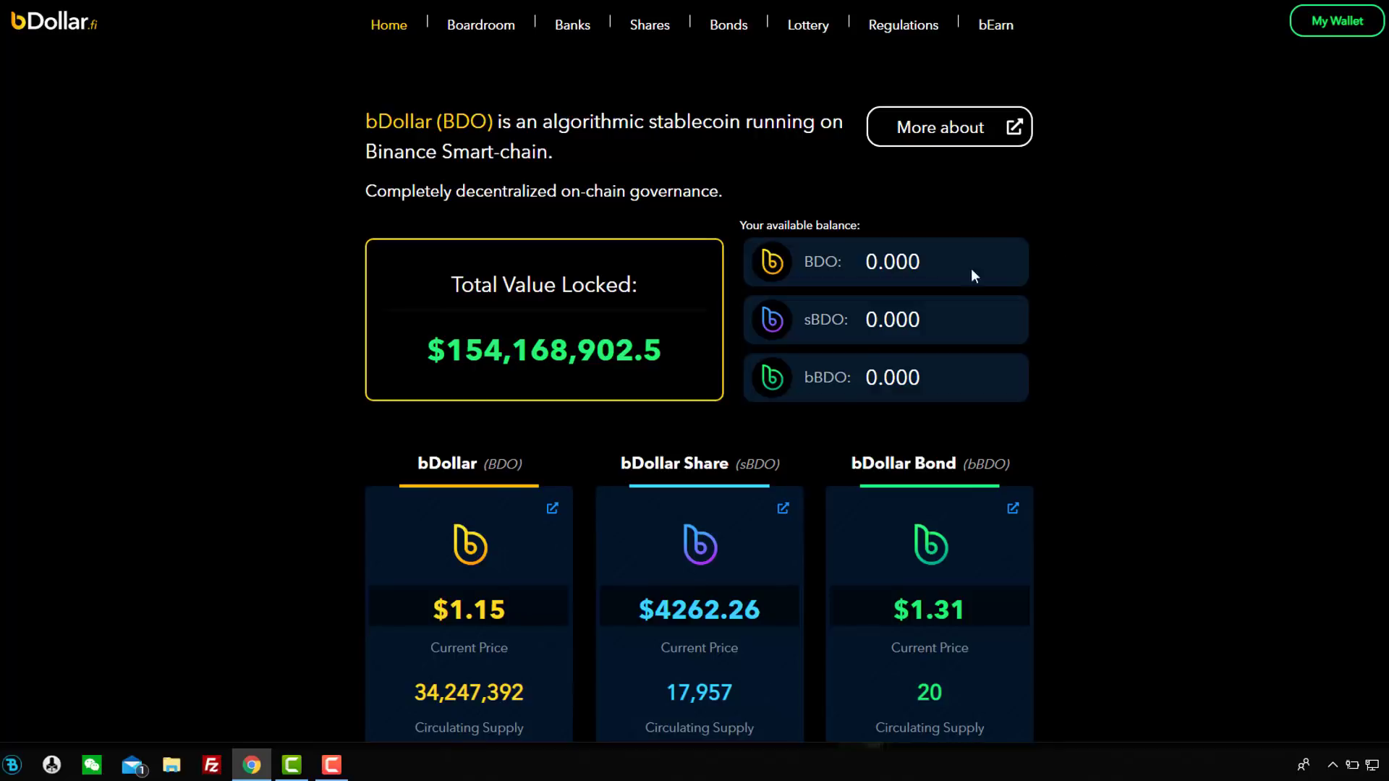
- Highlight the total value locked on the bDollar home page and look over the token cards down to the footer links
left_click_drag(426, 350, 684, 351)
left_click(1174, 349)
scroll(694, 391, "down", 2)
scroll(694, 390, "up", 1)
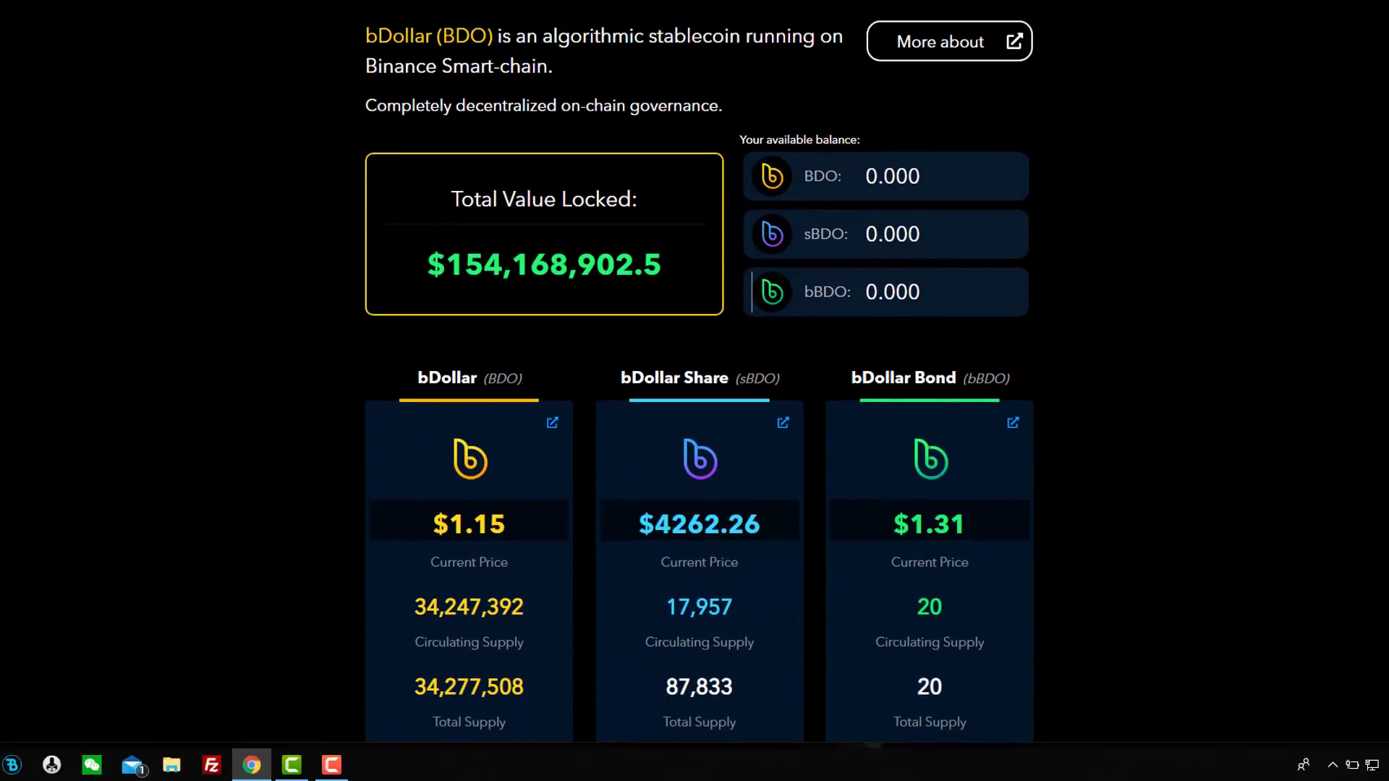
scroll(699, 371, "down", 1)
scroll(698, 371, "down", 2)
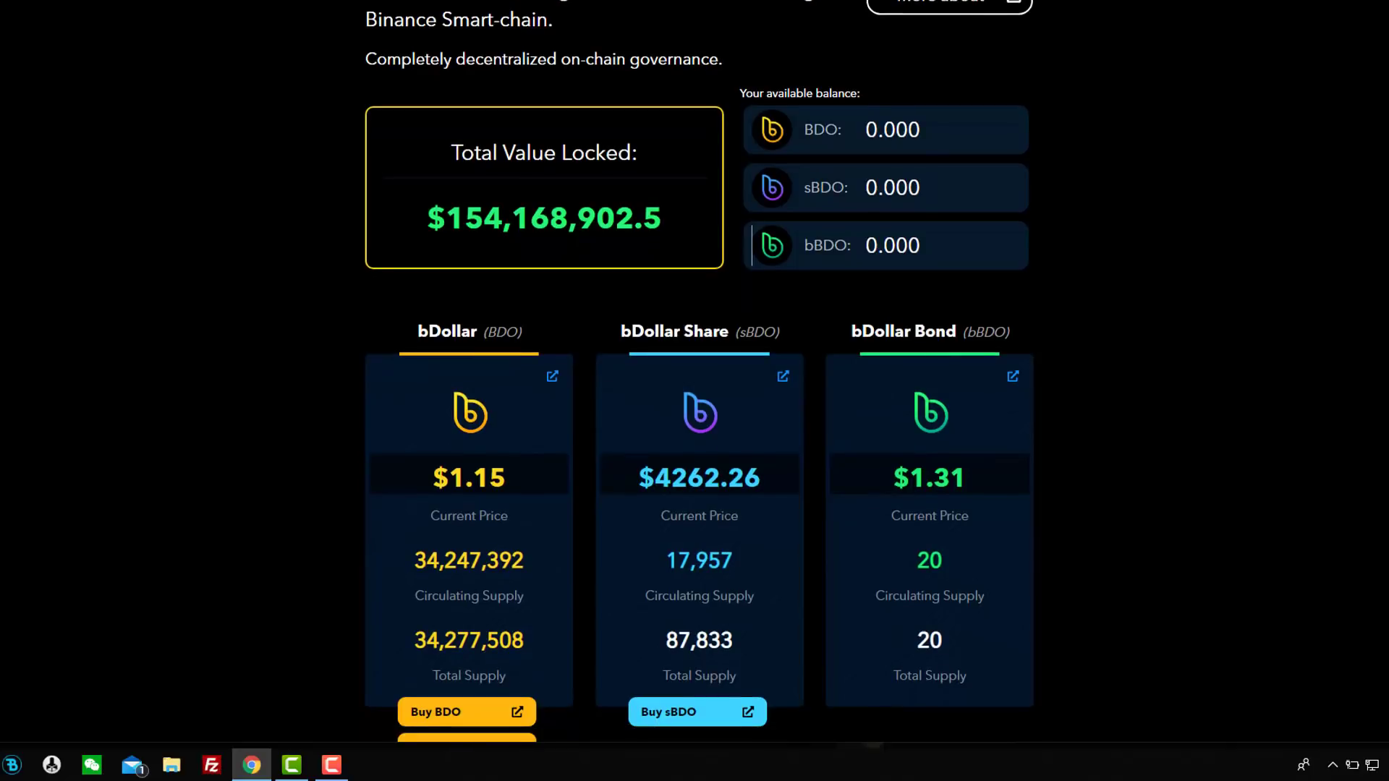
scroll(699, 371, "down", 1)
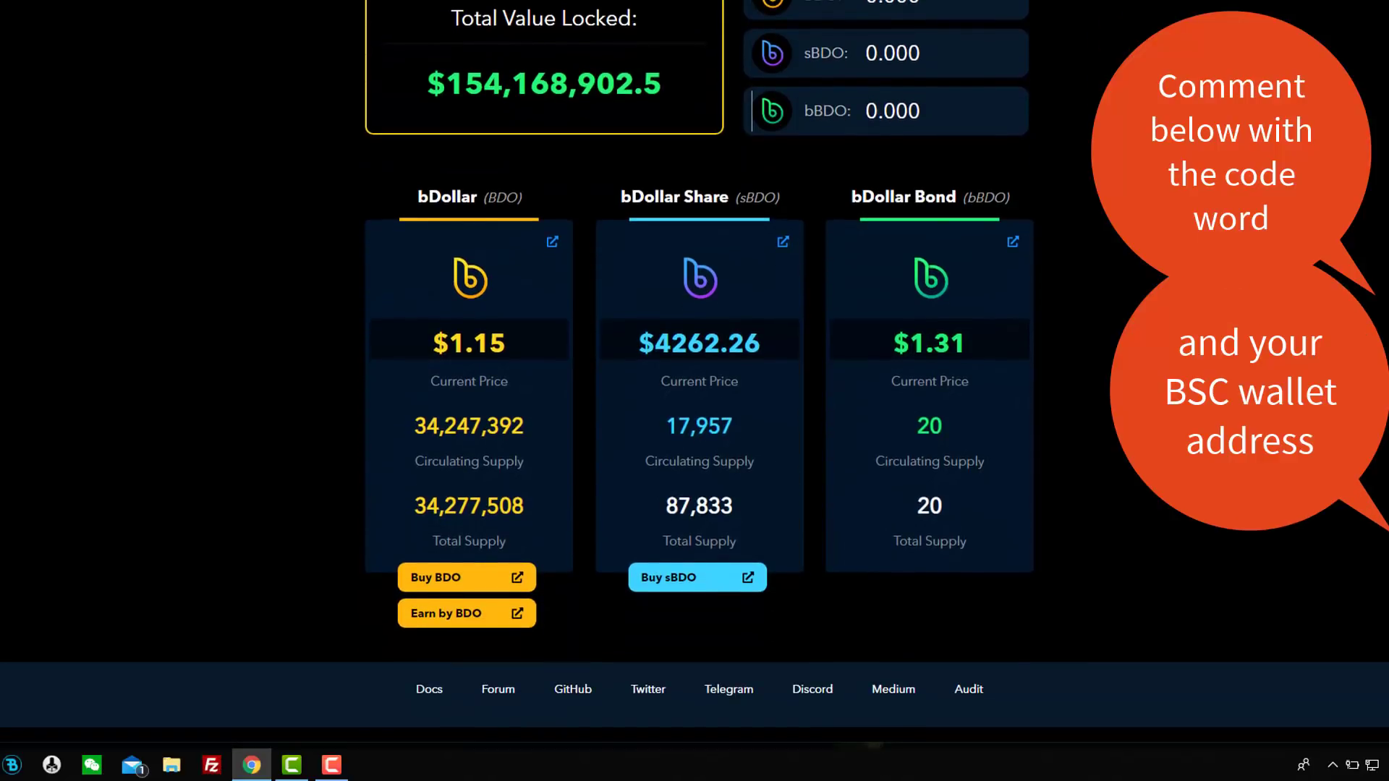
scroll(699, 371, "up", 4)
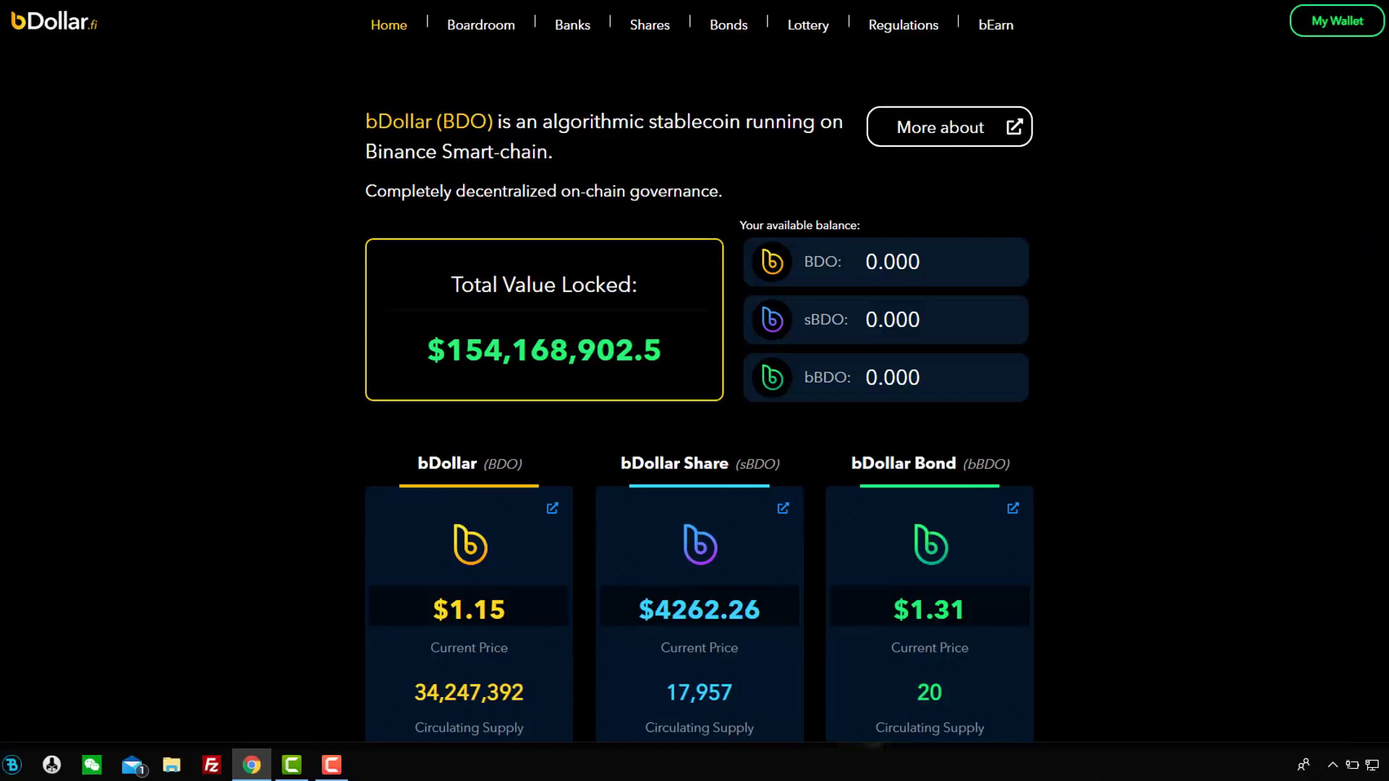
- Review the token cards and their buy options, check the Boardroom staking overview, and return to the home page
scroll(1111, 440, "down", 3)
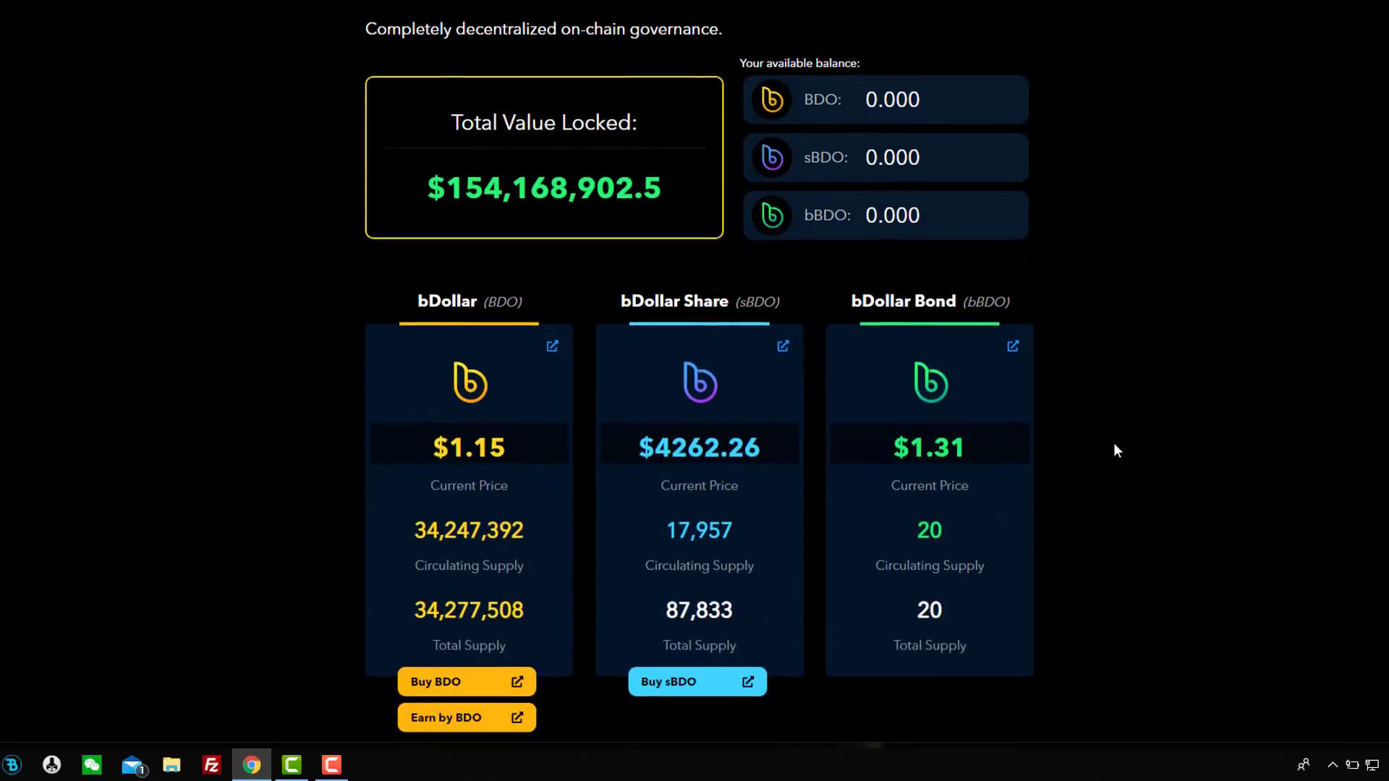
scroll(1113, 449, "up", 1)
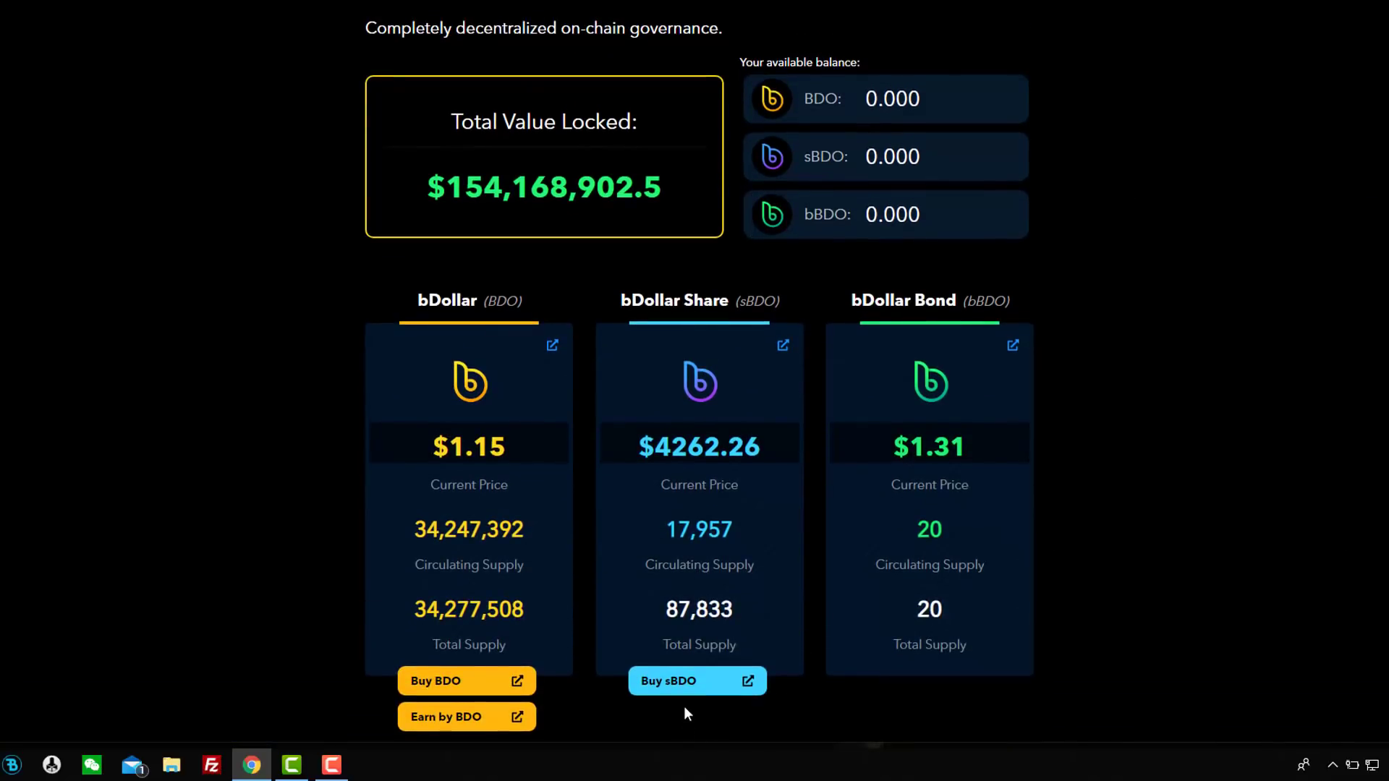
scroll(599, 301, "up", 2)
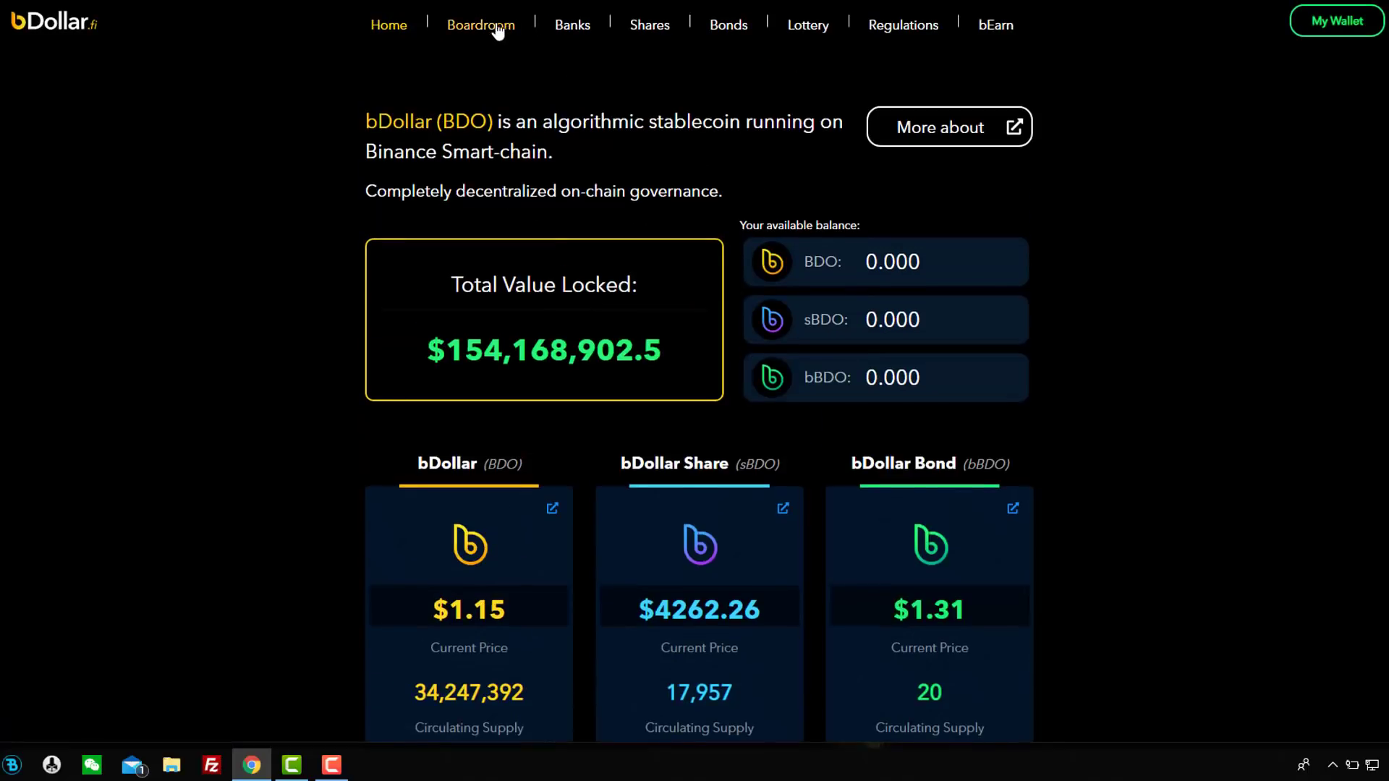
left_click(517, 34)
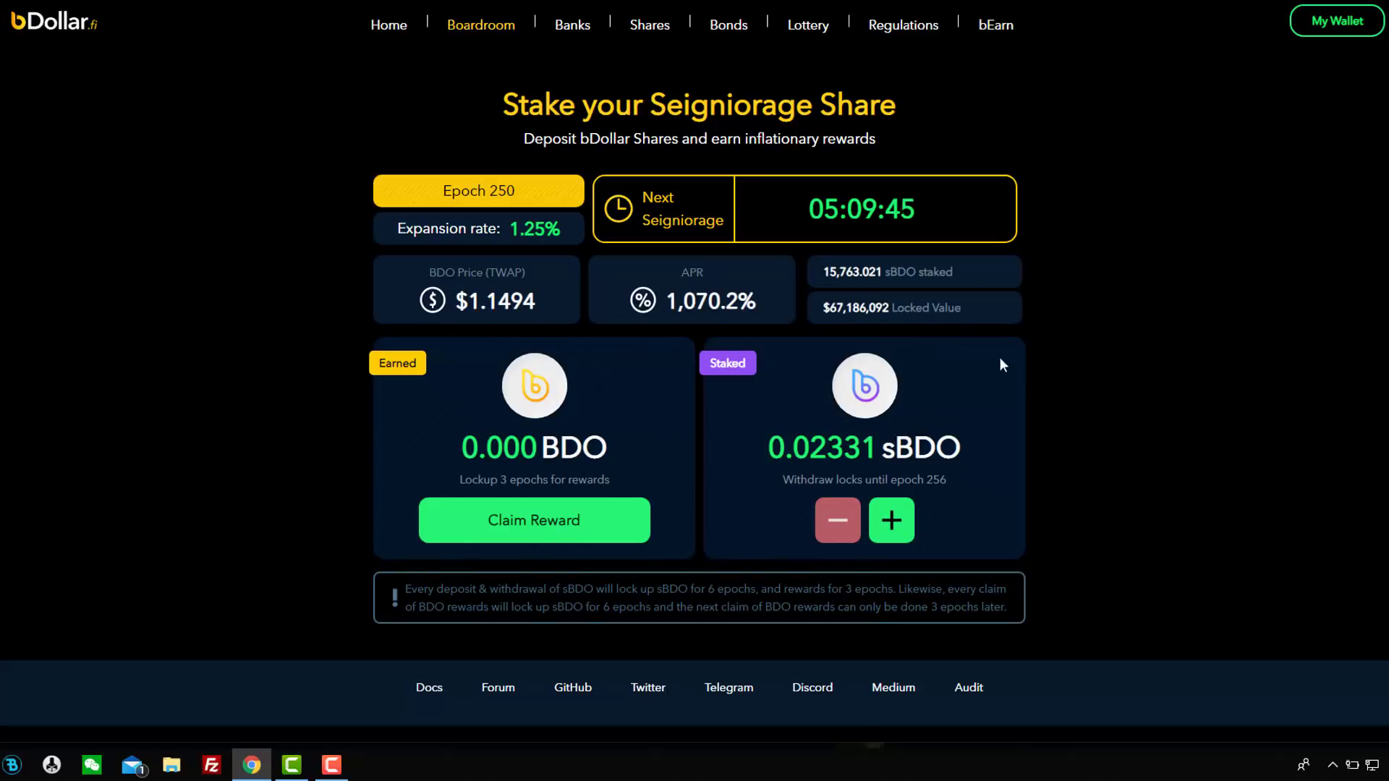
left_click(391, 26)
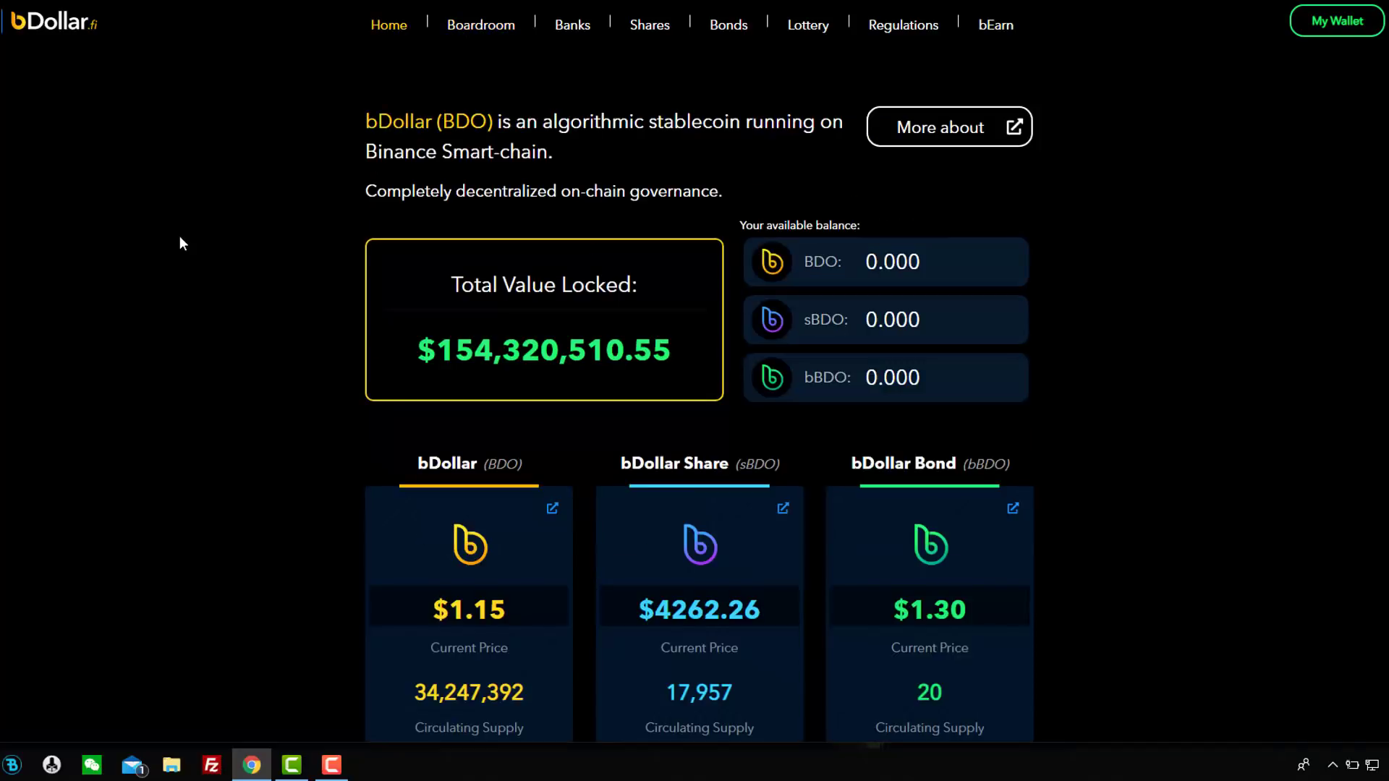